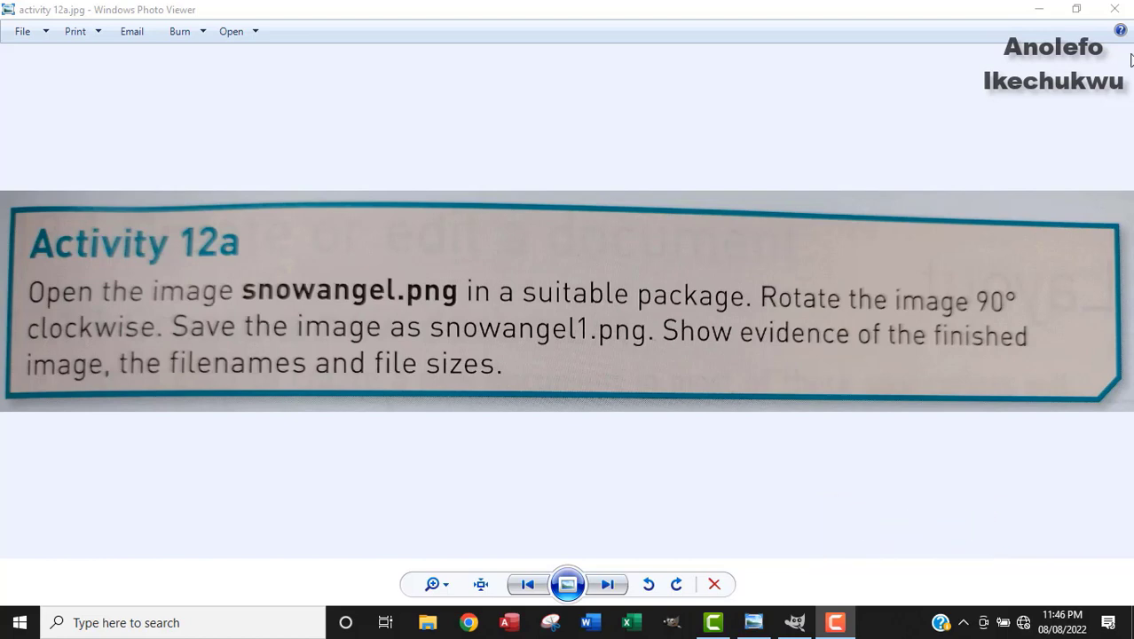
Minimize Windows Photo Viewer so the desktop and its Chapter 12 folder show
left_click(1037, 9)
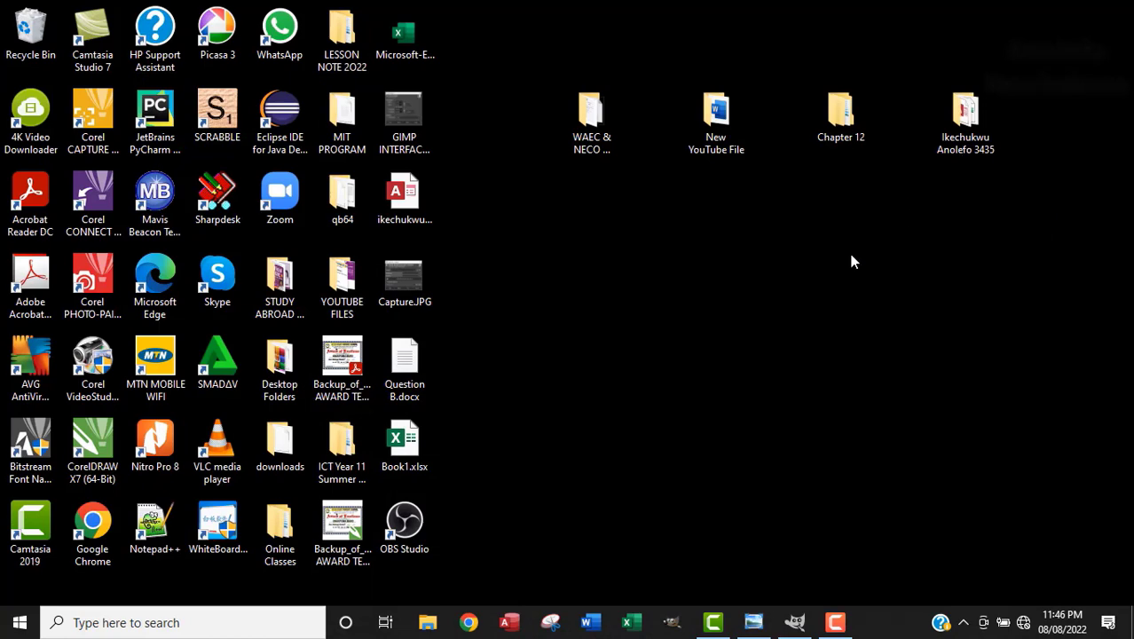
Copy snowangel.png from Source Files_Chapter 12 into the Worked_Chapter 12 folder
left_click(850, 133)
key("Return")
left_click(275, 191)
double_click(275, 188)
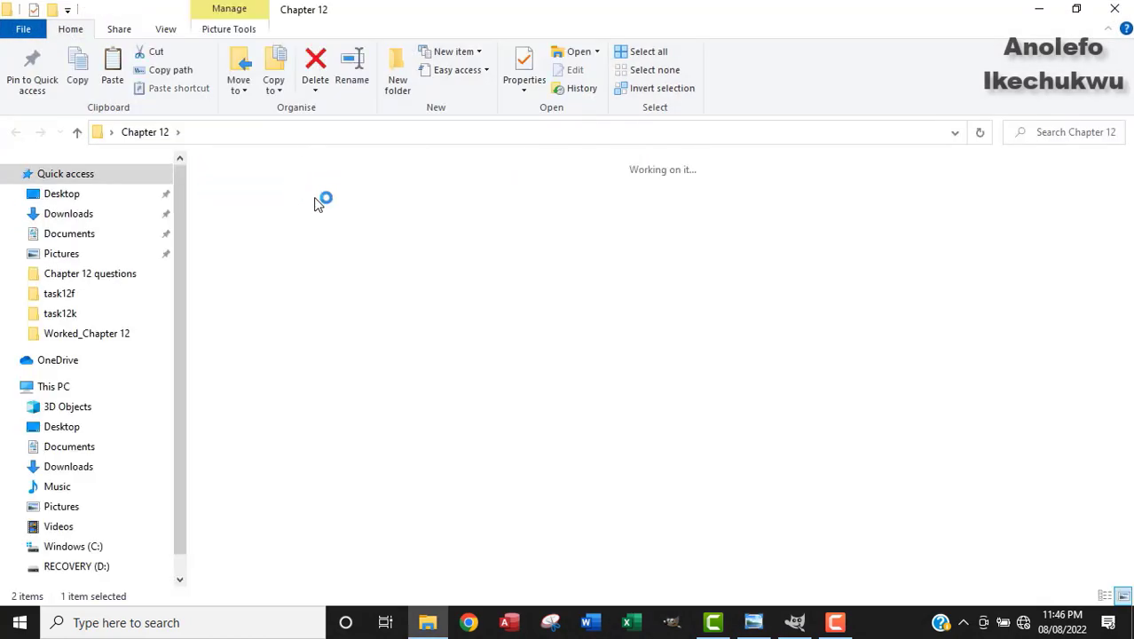
left_click(715, 222)
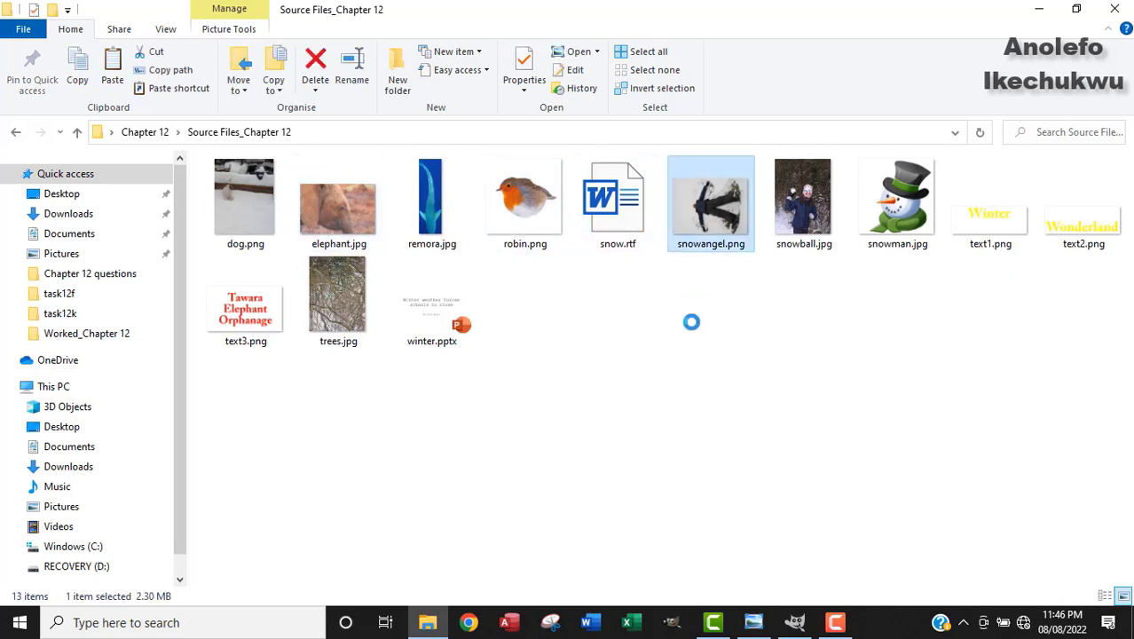
left_click(15, 133)
double_click(251, 204)
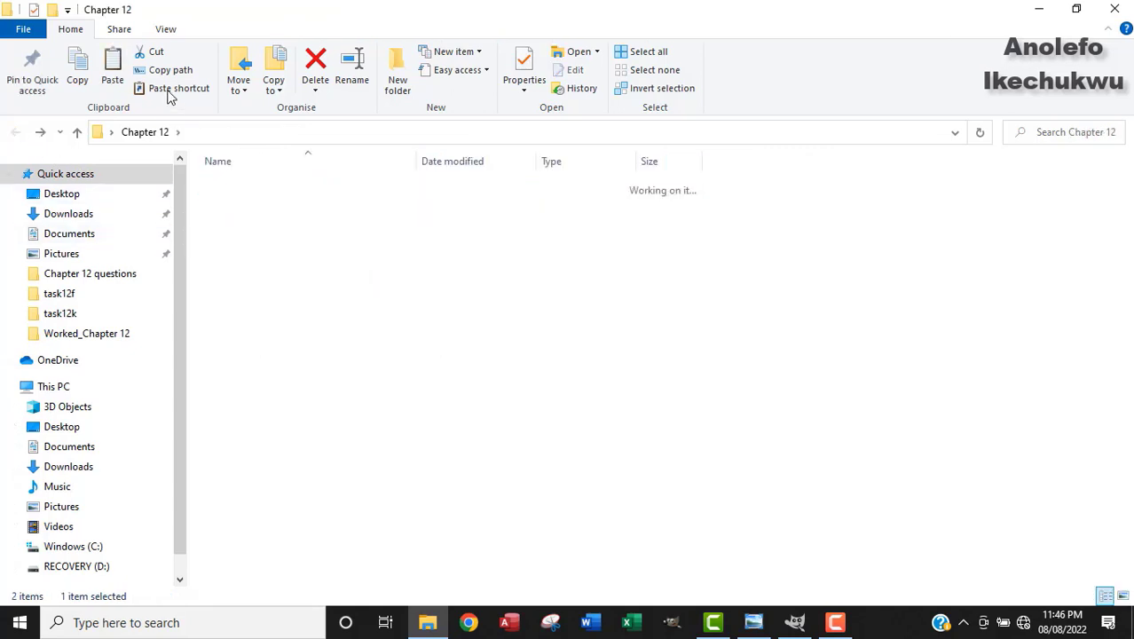
left_click(111, 75)
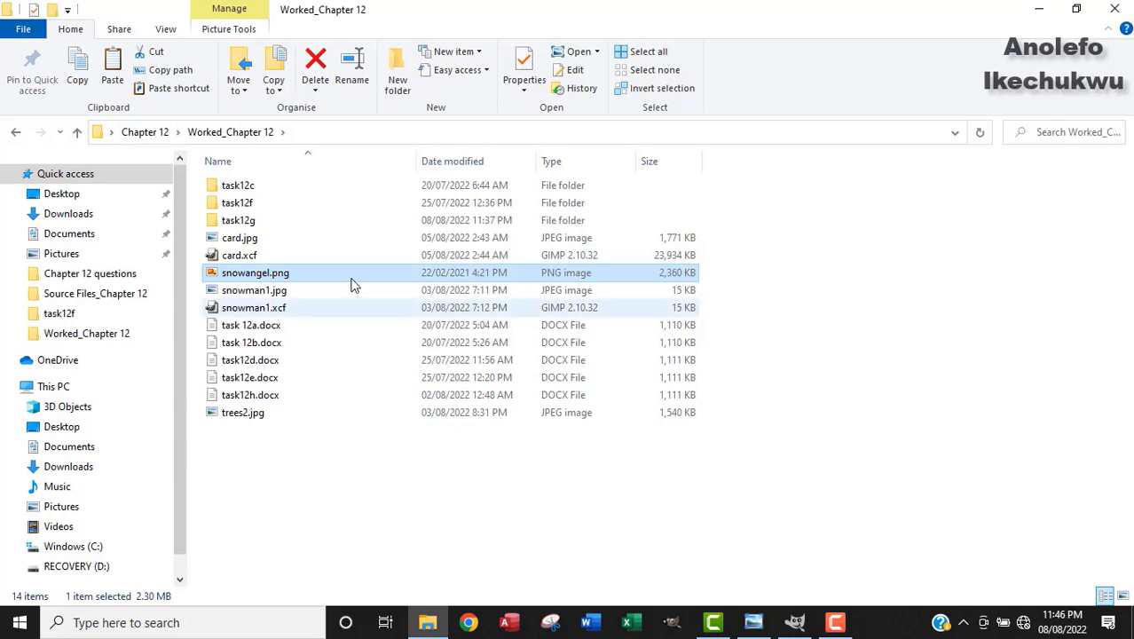
Open the copied snowangel.png in GIMP, keeping the built-in sRGB conversion
right_click(351, 280)
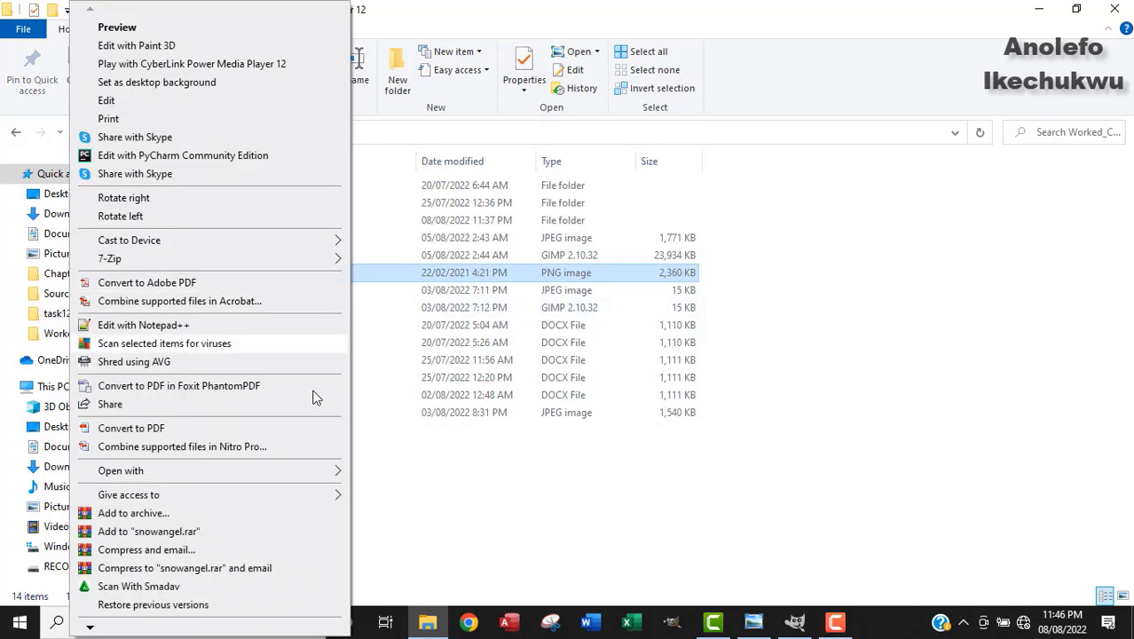
mouse_move(282, 472)
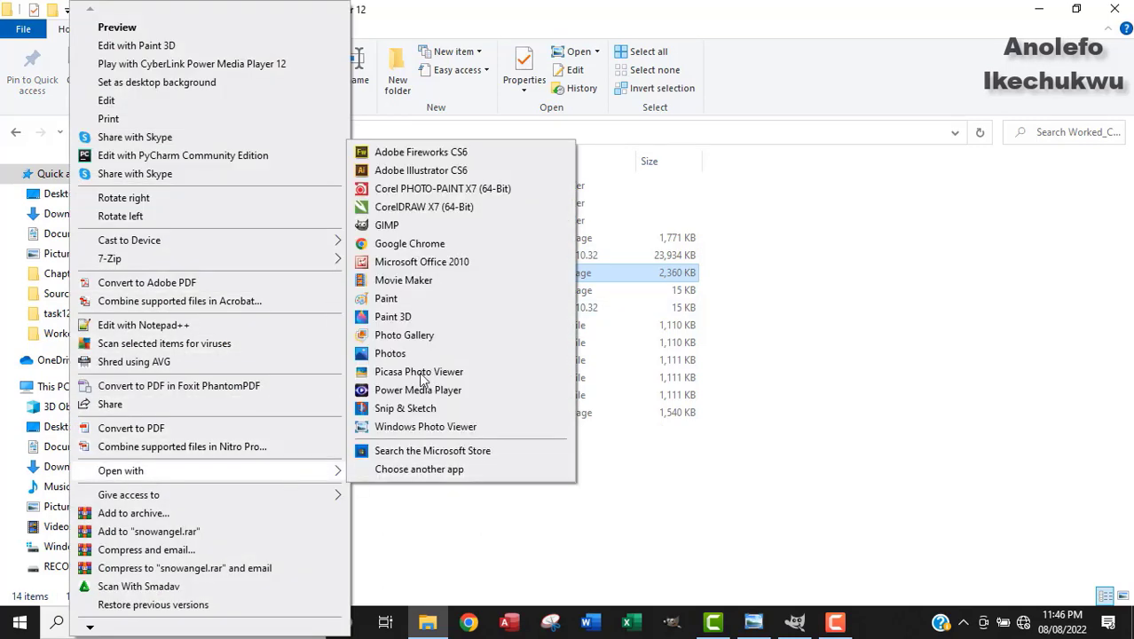
left_click(382, 225)
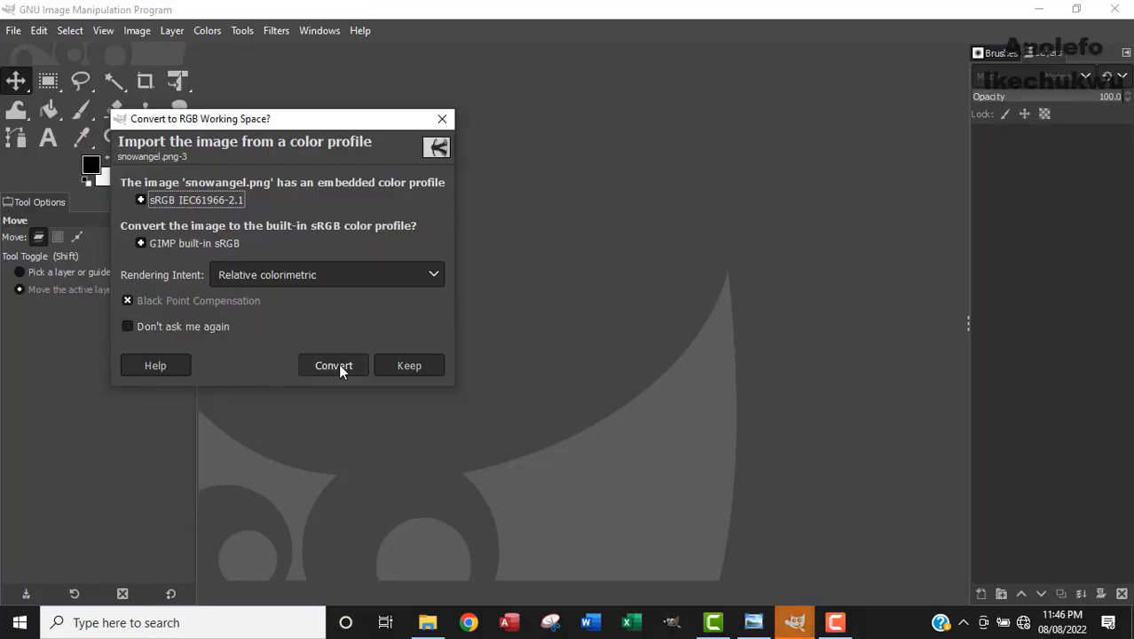
left_click(339, 366)
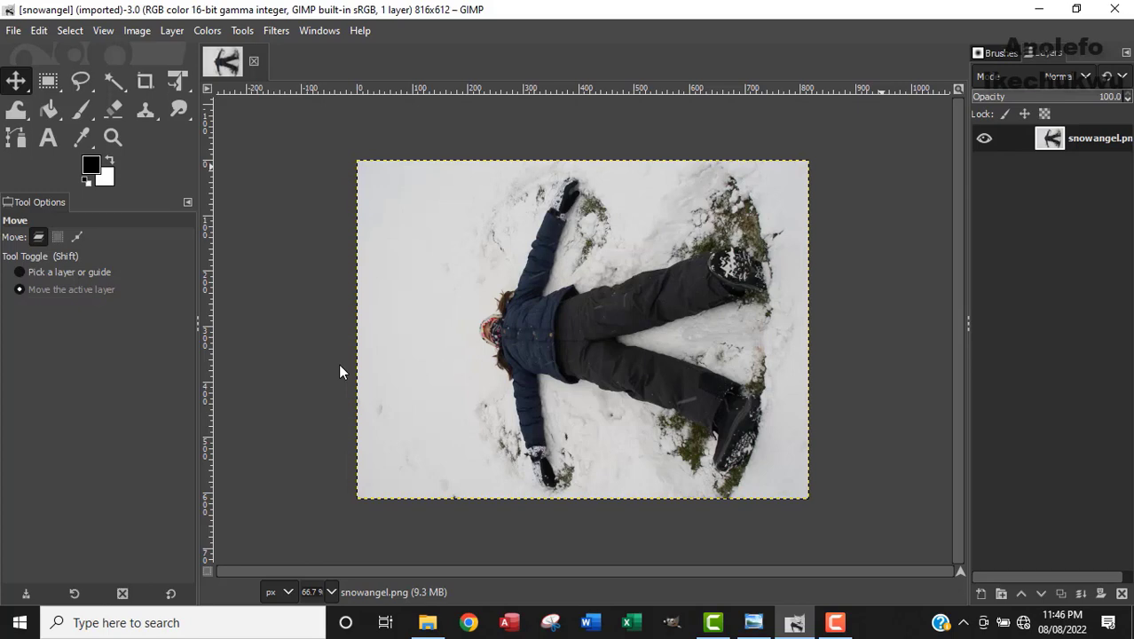
Rotate the snow angel image 90° clockwise to 612×816 and recheck the Activity 12a instructions
left_click(139, 31)
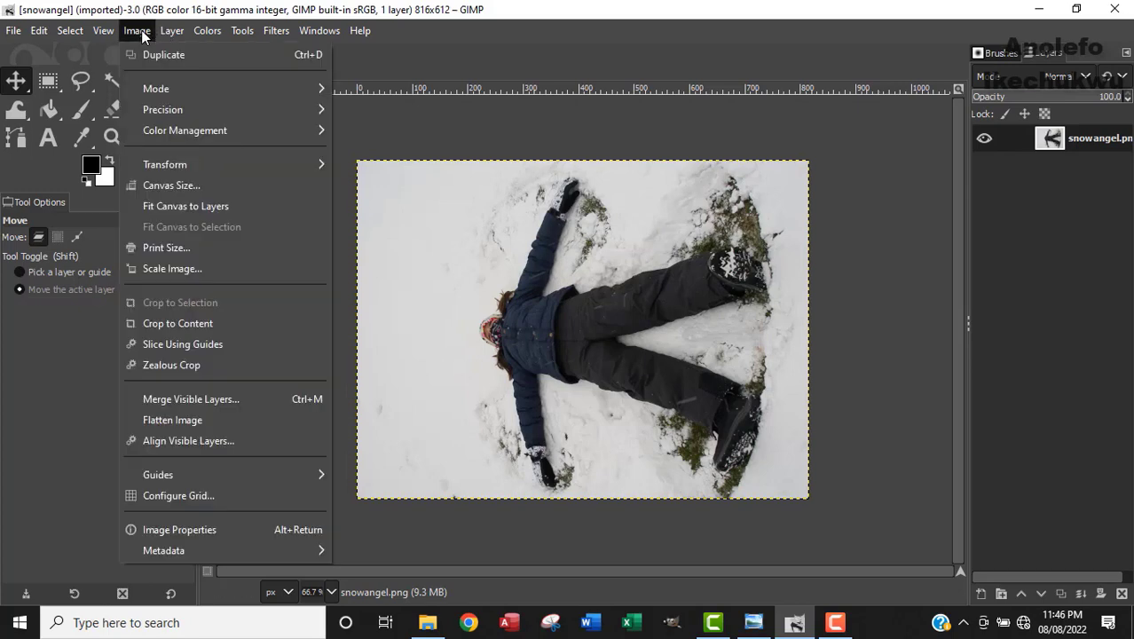
mouse_move(215, 167)
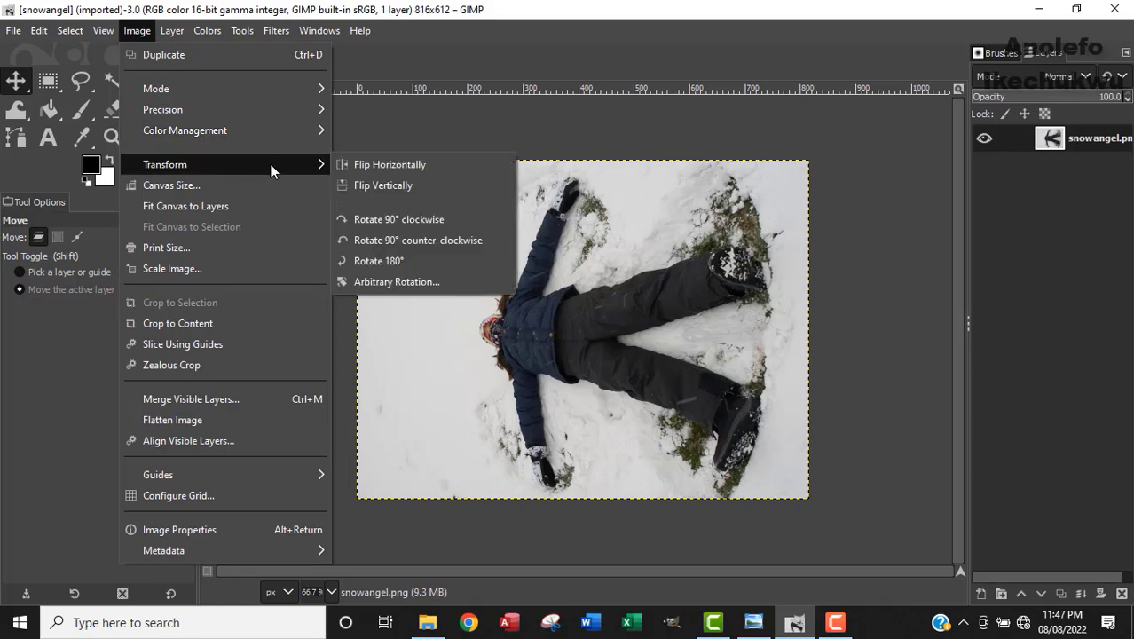
left_click(394, 223)
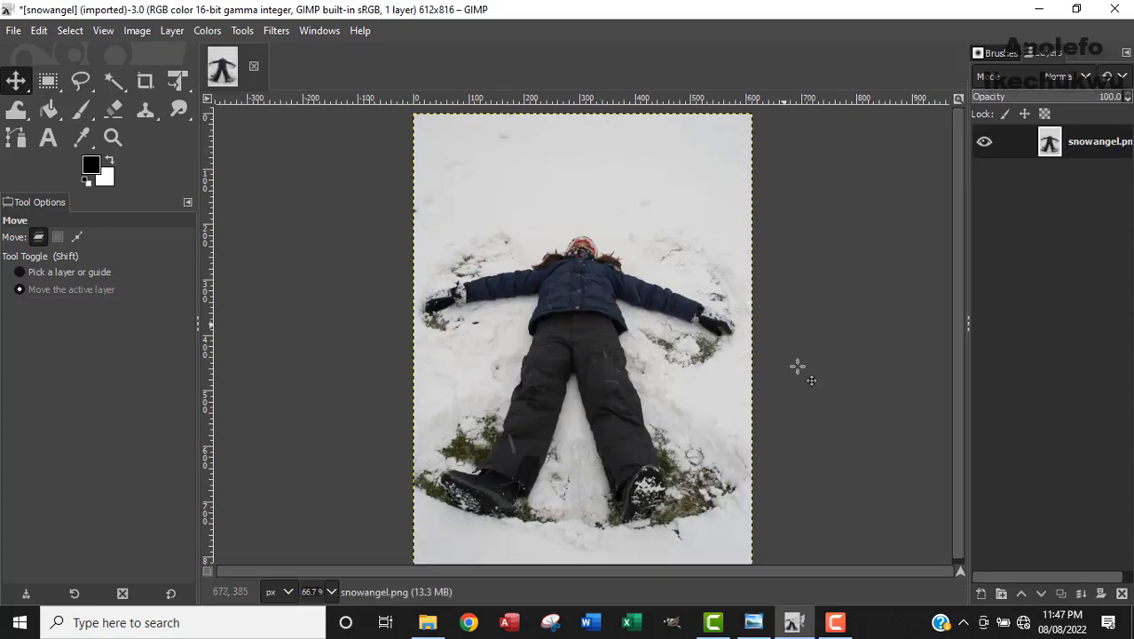
left_click(753, 622)
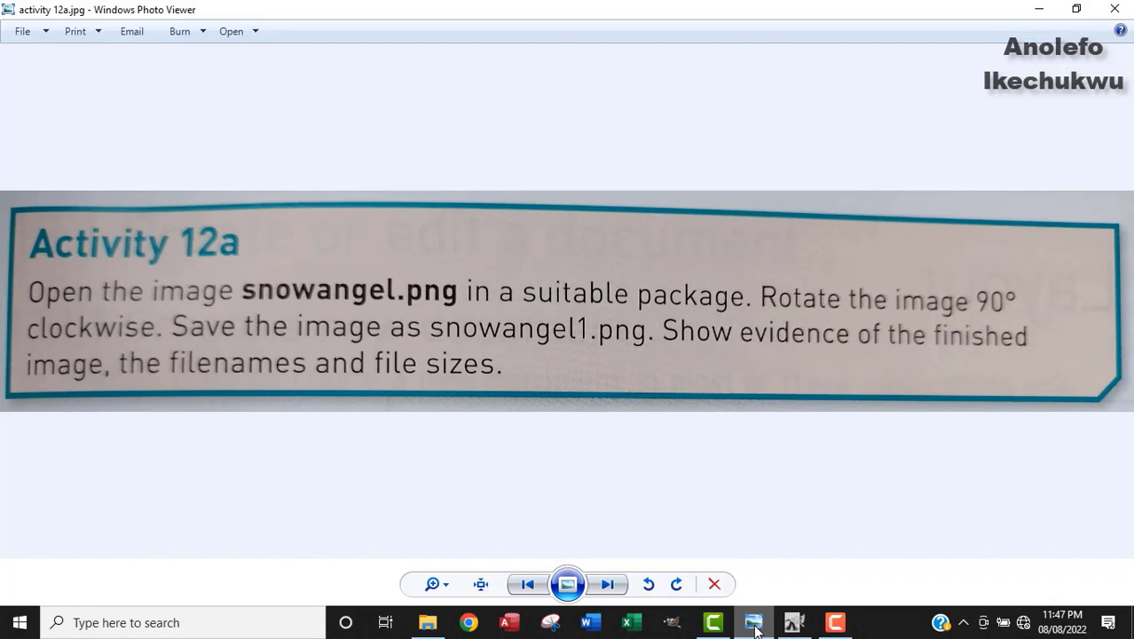
left_click(753, 624)
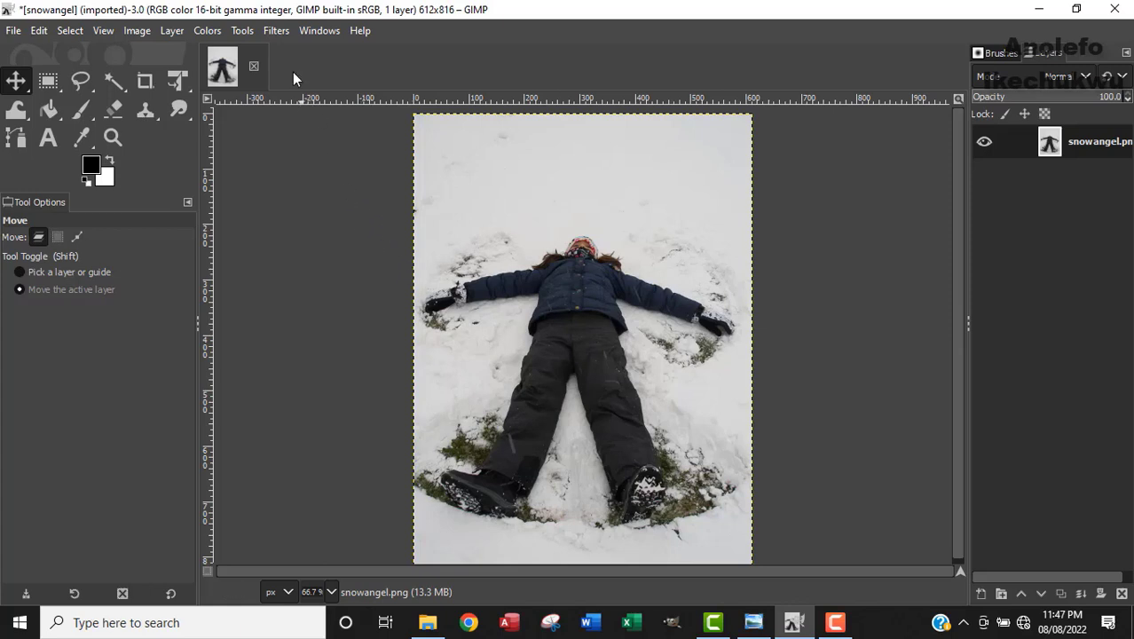
Export the rotated image as snowangel1.png into Worked_Chapter 12 with default PNG options
left_click(13, 31)
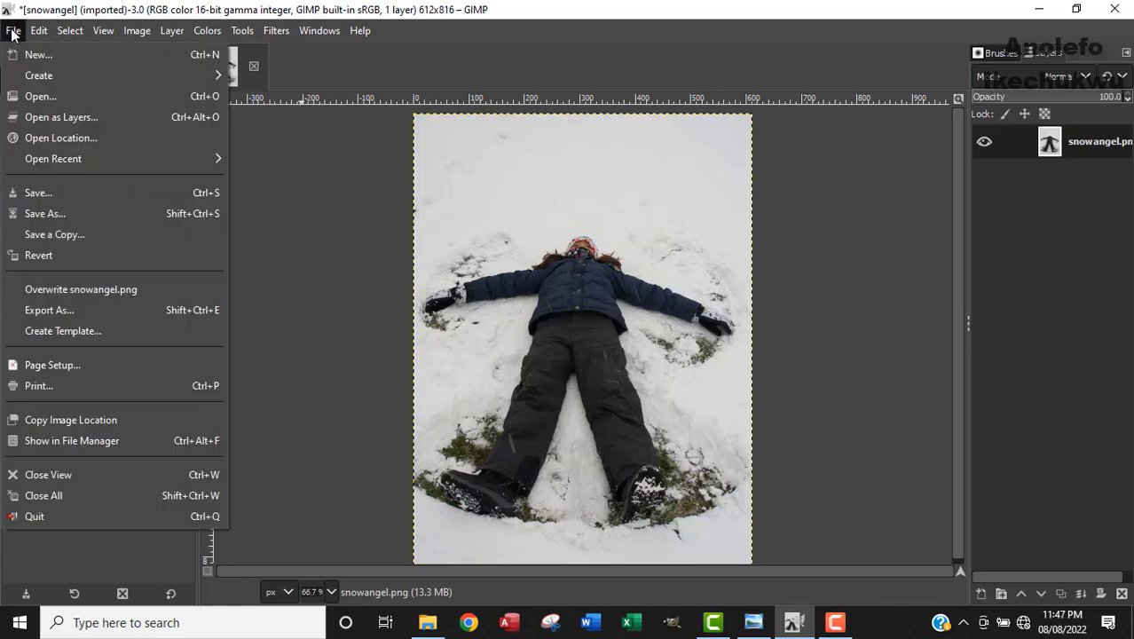
left_click(91, 315)
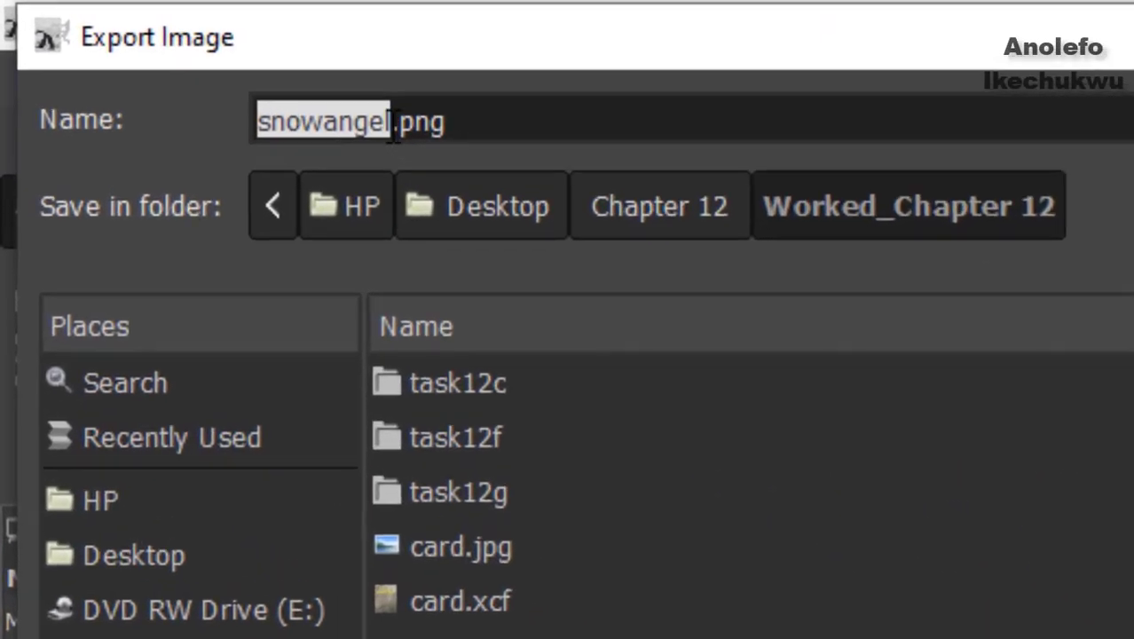
left_click(149, 46)
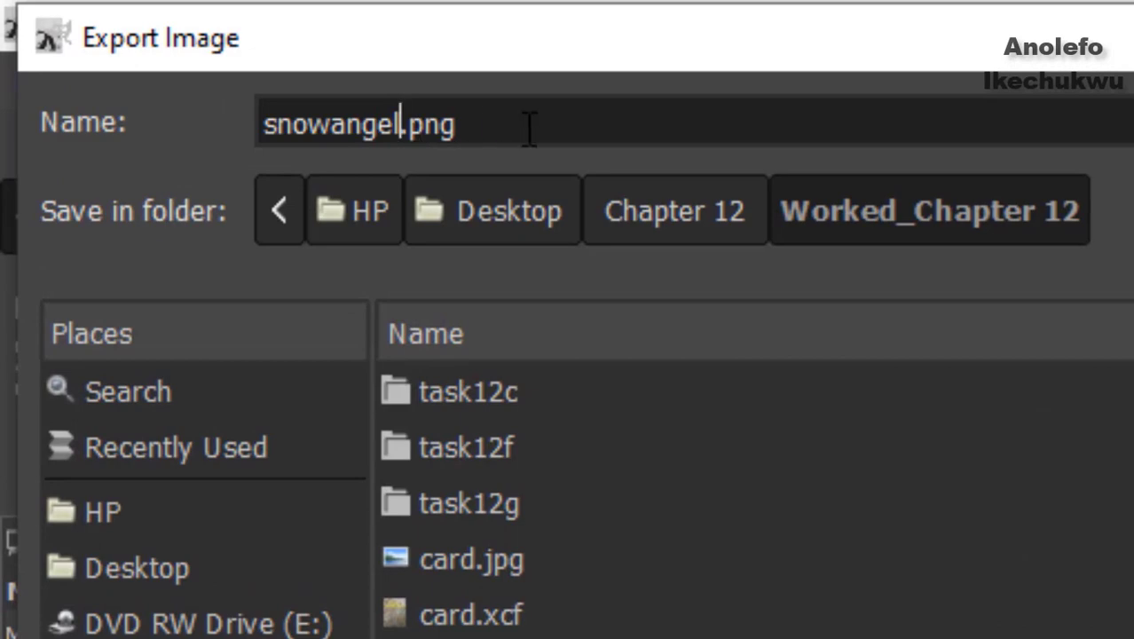
type("1")
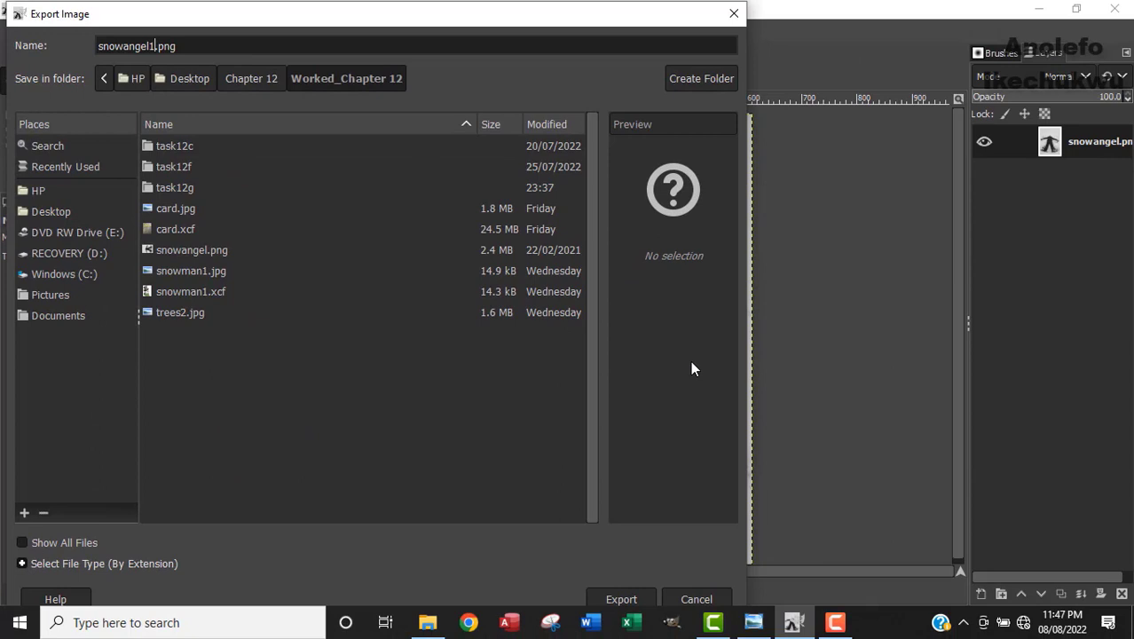
left_click(619, 589)
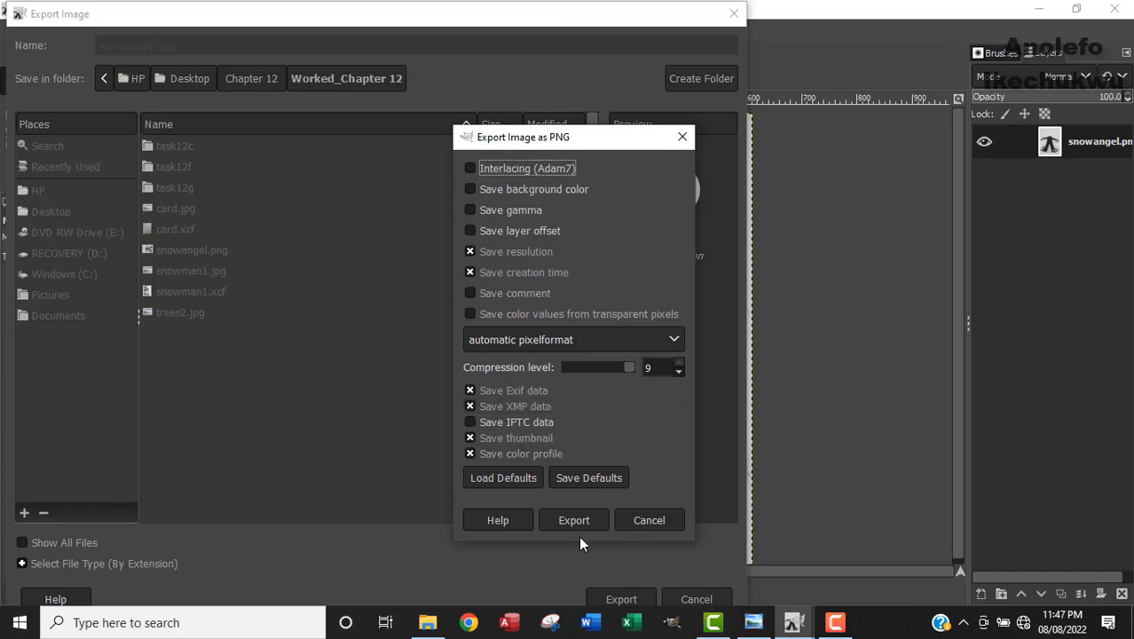
left_click(574, 520)
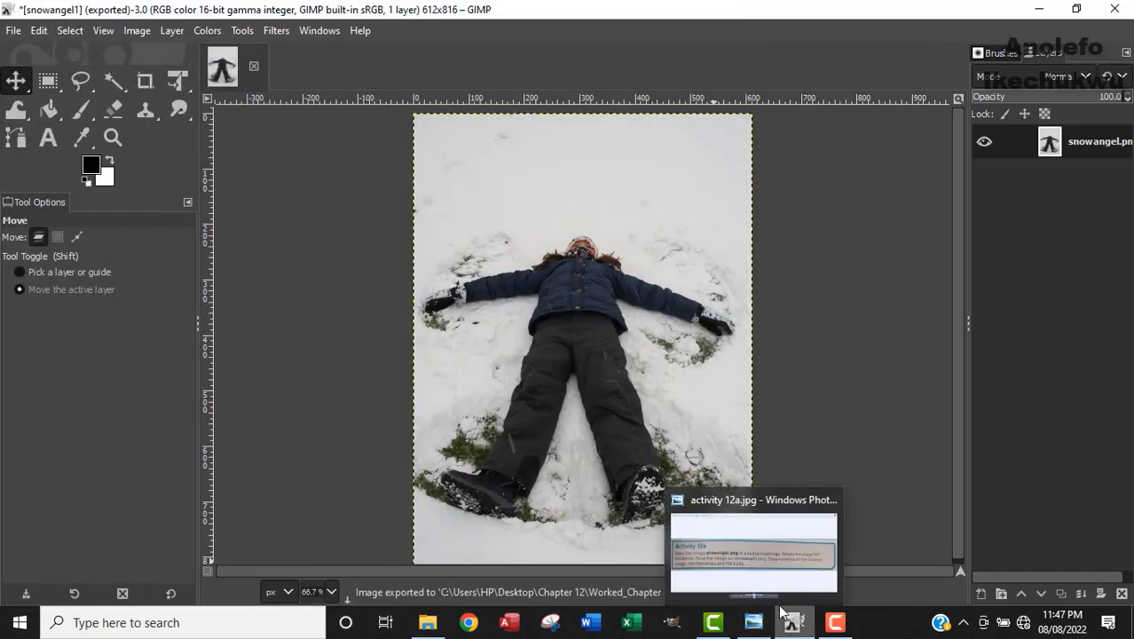
left_click(752, 622)
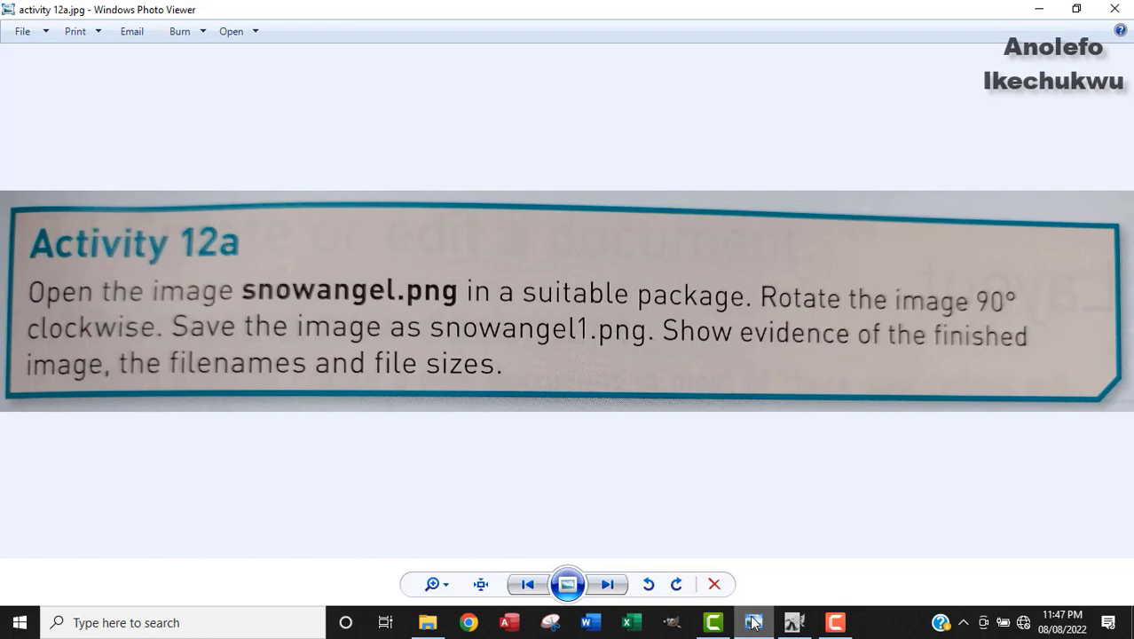
Compare file sizes in Worked_Chapter 12: snowangel.png 2,360 KB versus snowangel1.png 2,350 KB
left_click(427, 622)
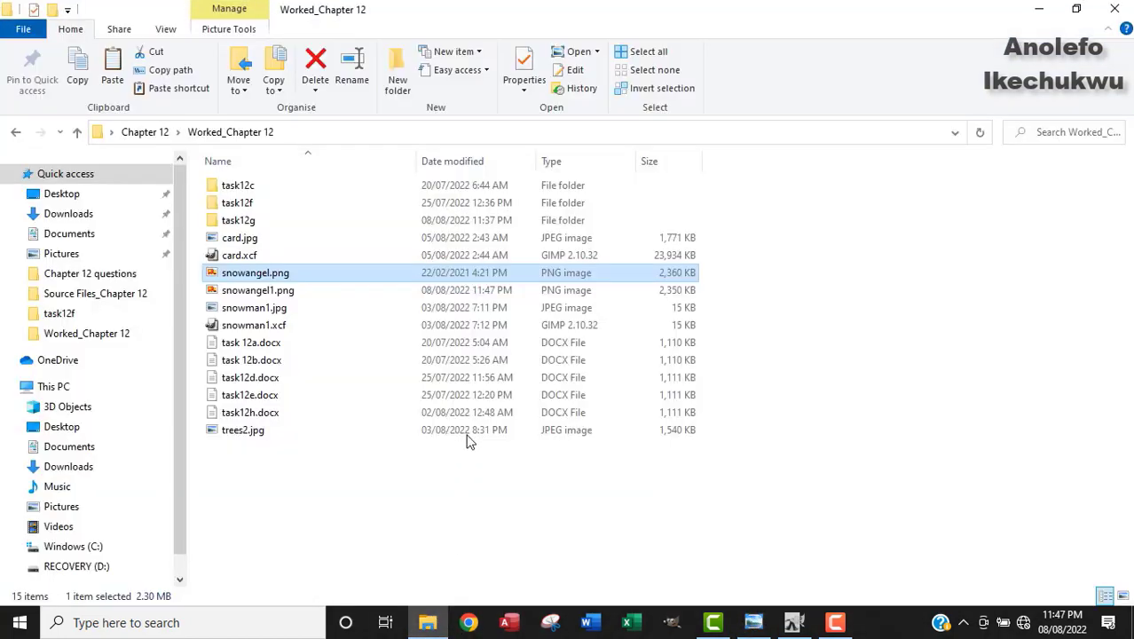
left_click(1122, 595)
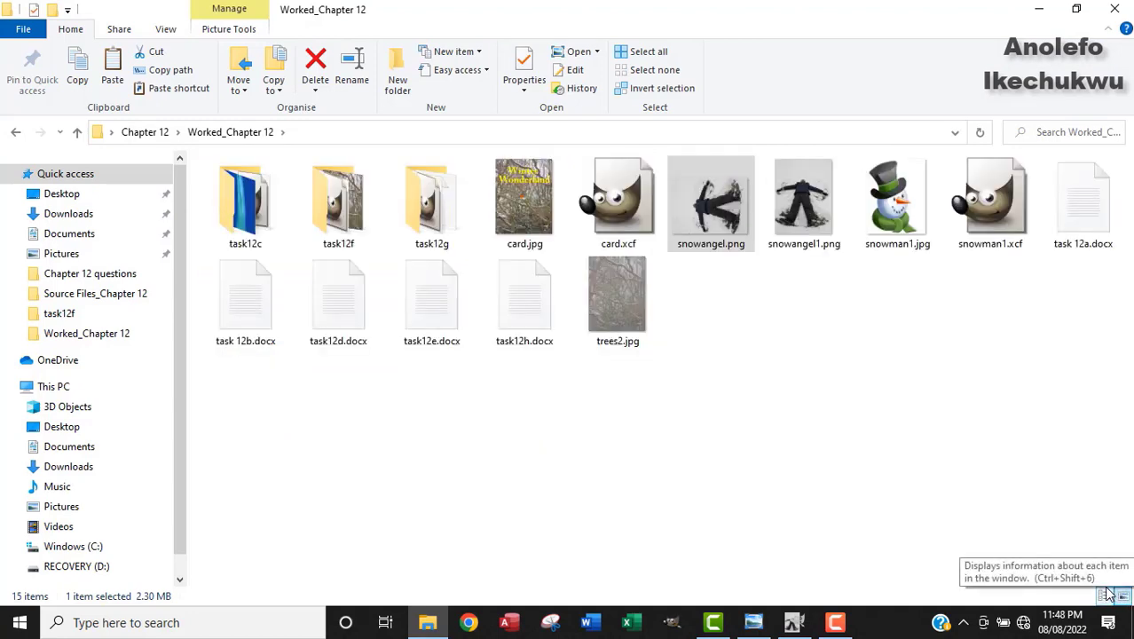
left_click(1109, 595)
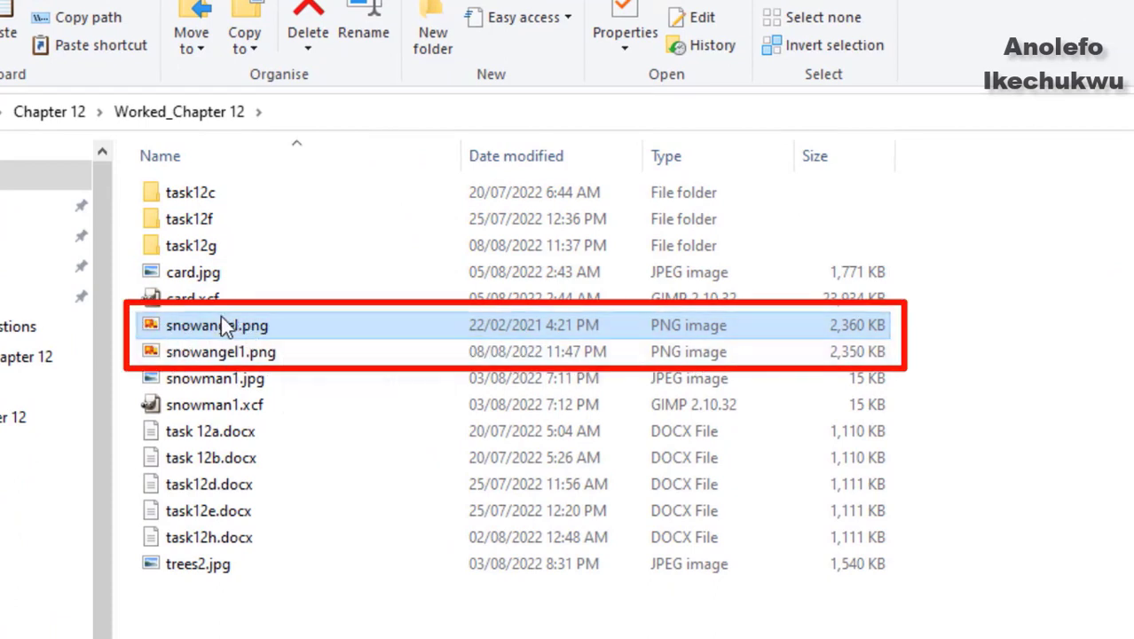
left_click(253, 353)
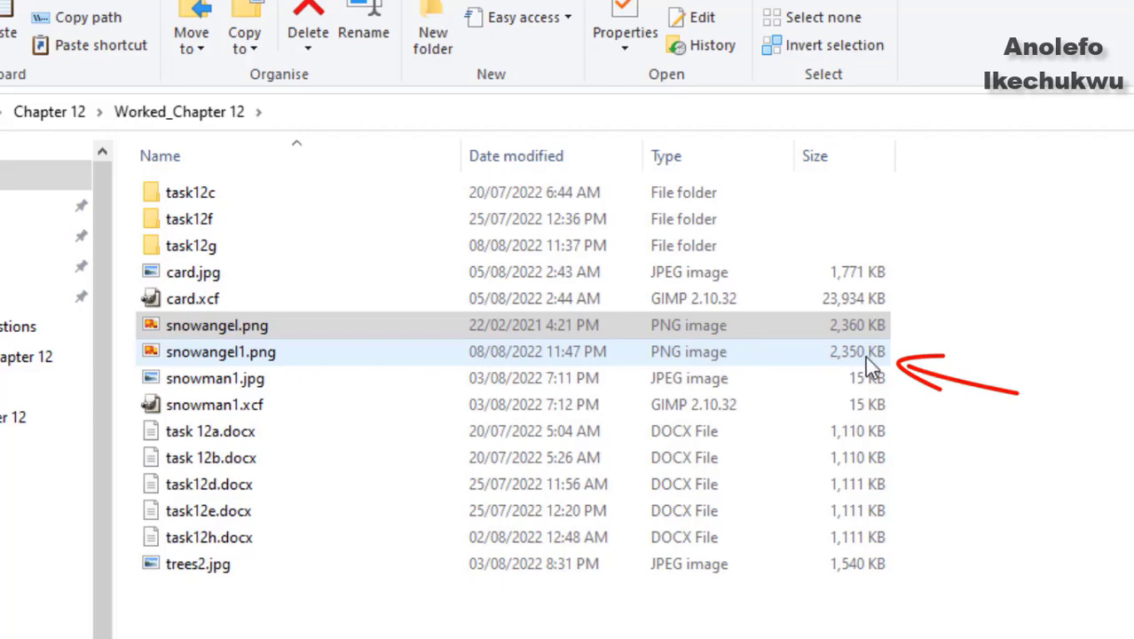
left_click(852, 330)
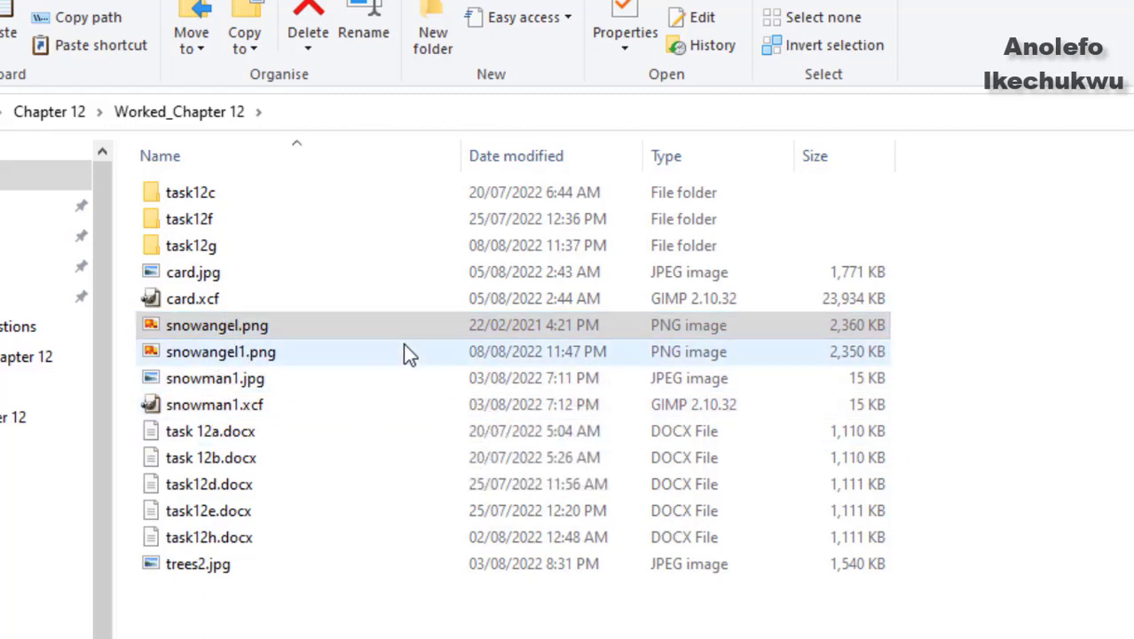
left_click(452, 332)
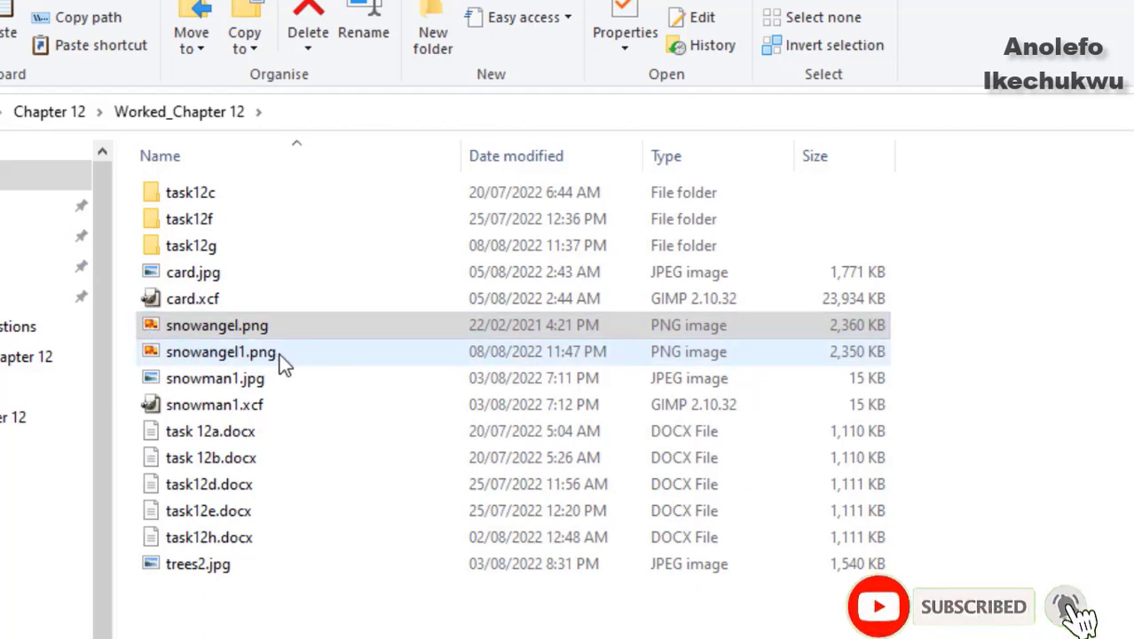
mouse_move(282, 362)
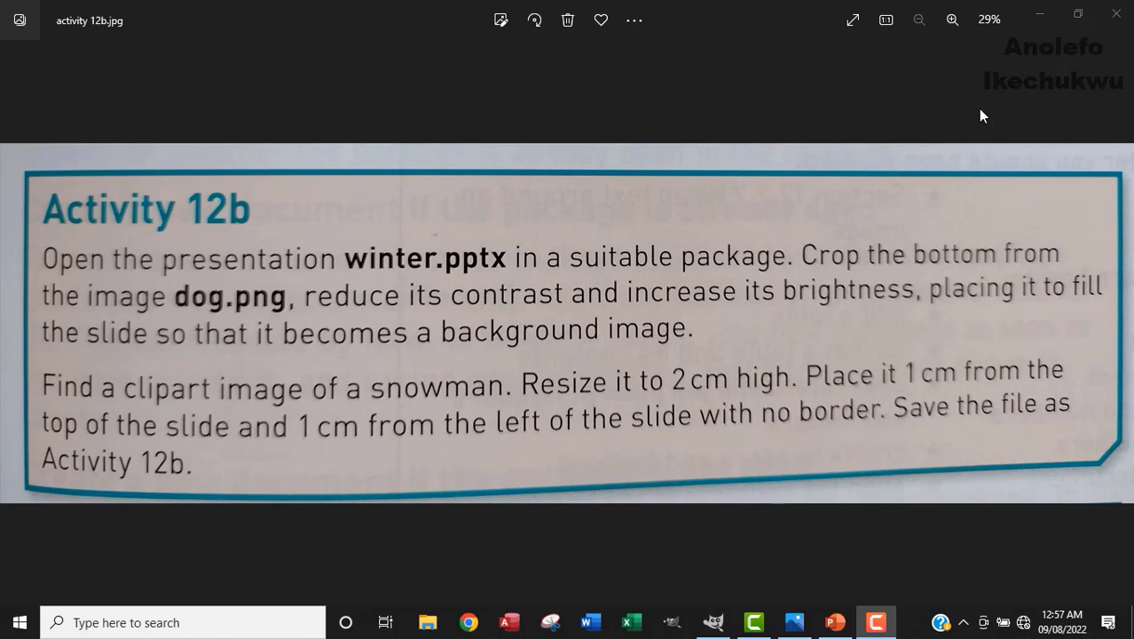
Open winter.pptx from Chapter 12 > Source Files_Chapter 12 in PowerPoint
left_click(1040, 14)
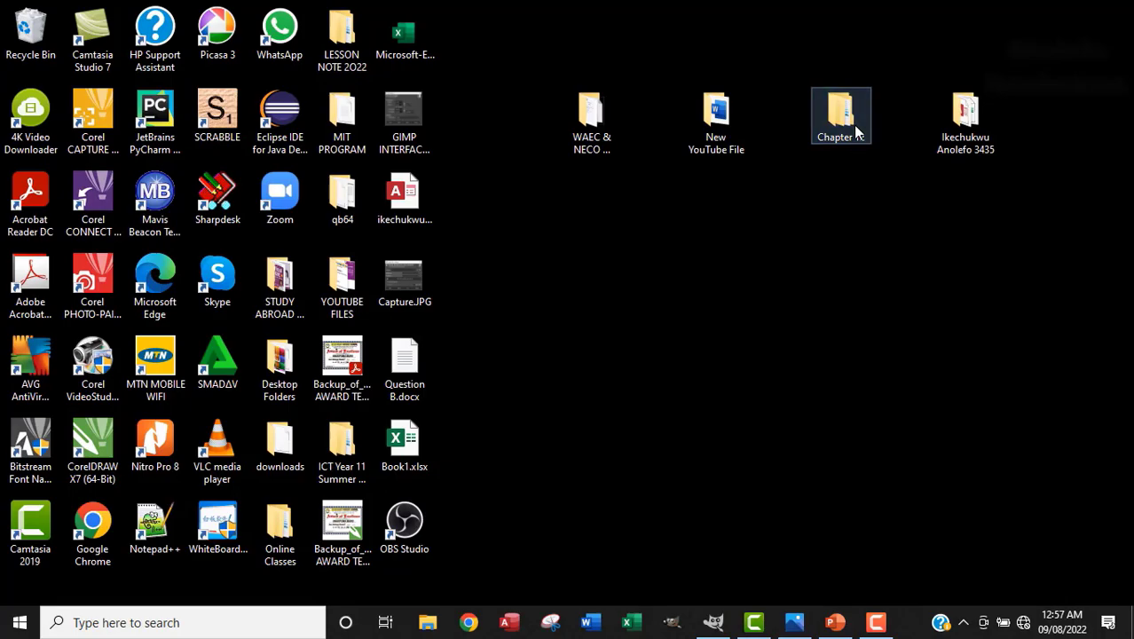
double_click(855, 131)
left_click(281, 191)
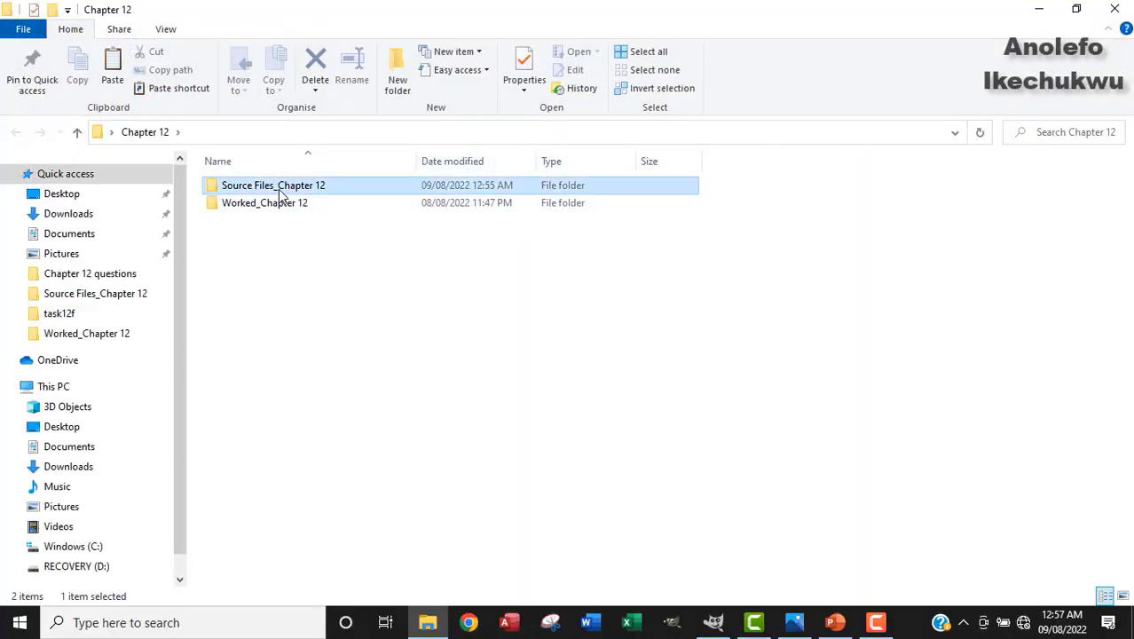
double_click(280, 192)
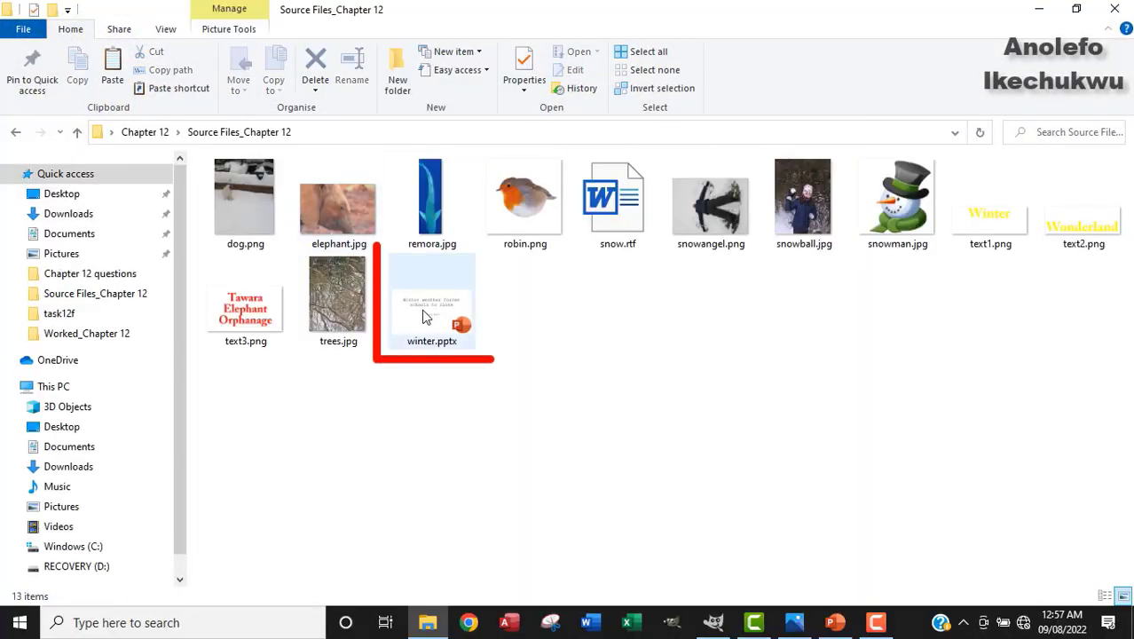
left_click(429, 307)
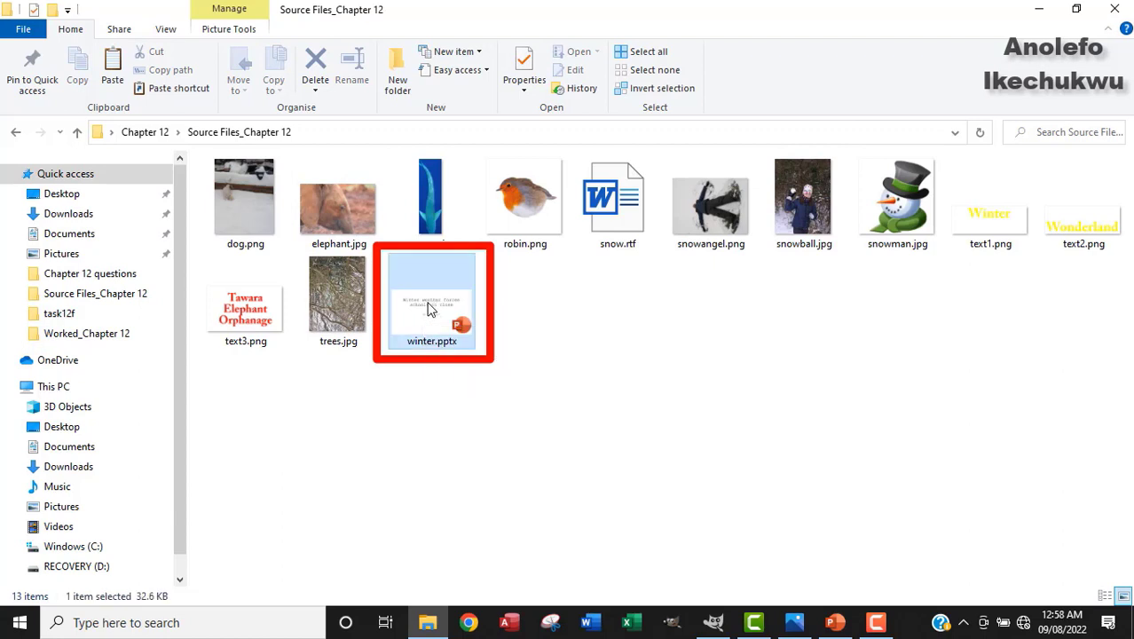
double_click(428, 308)
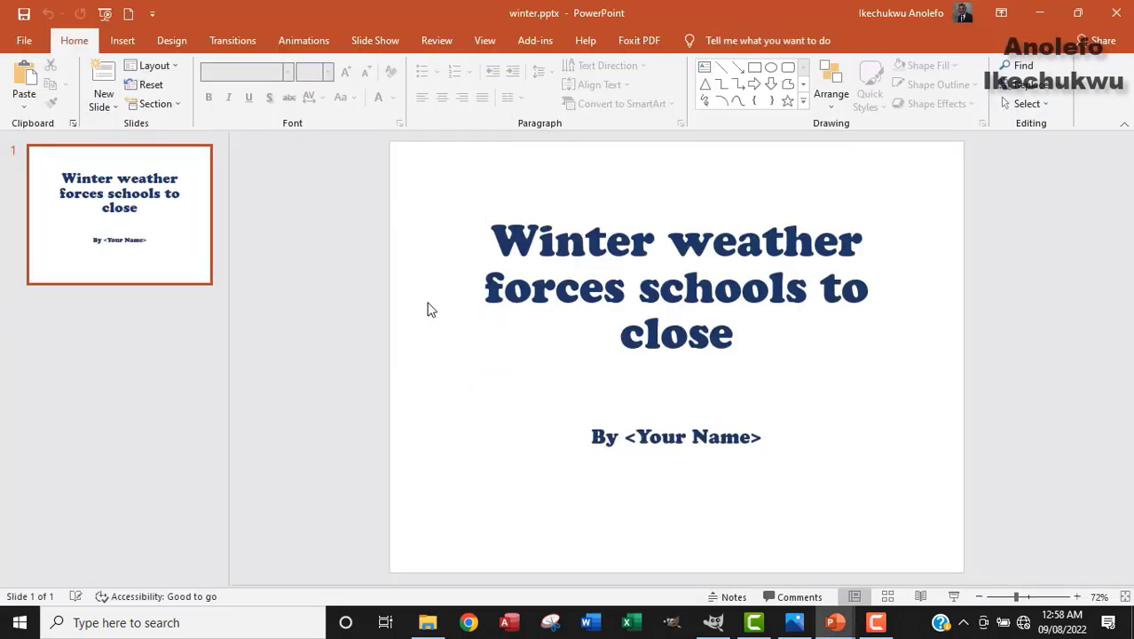
Start Save As and browse to Desktop > Chapter 12 > Worked_Chapter 12
left_click(22, 40)
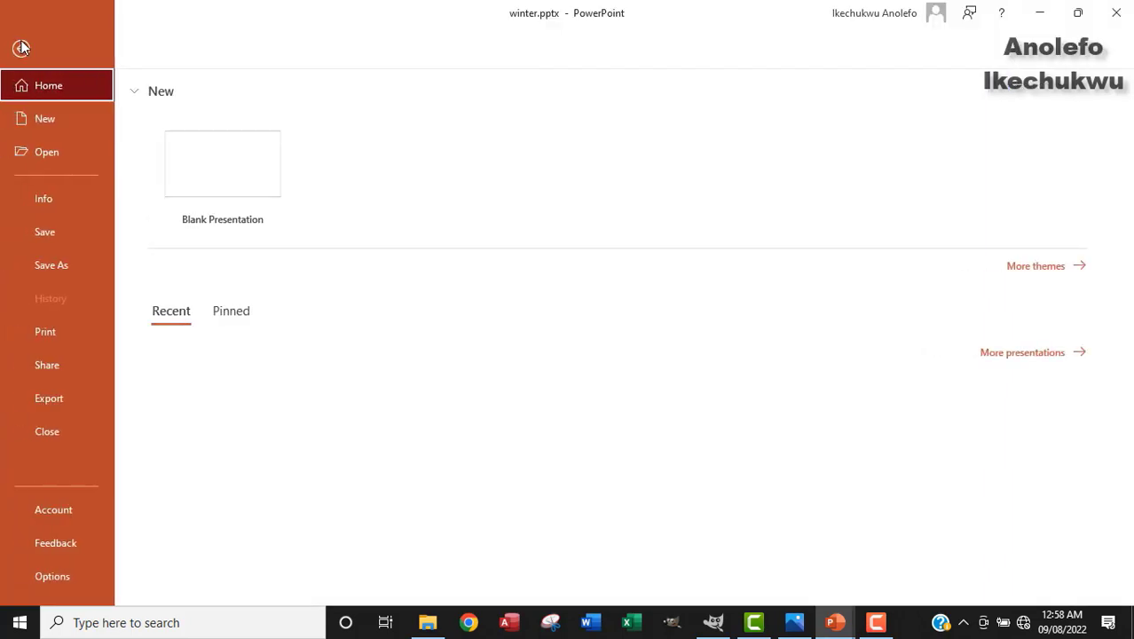
left_click(61, 267)
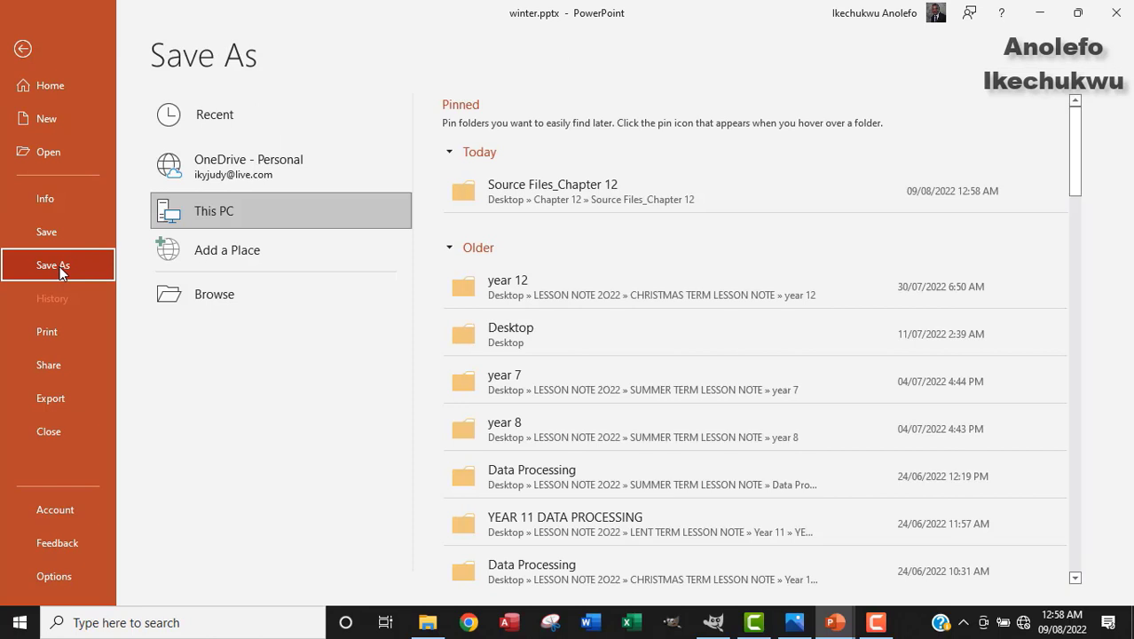
left_click(248, 309)
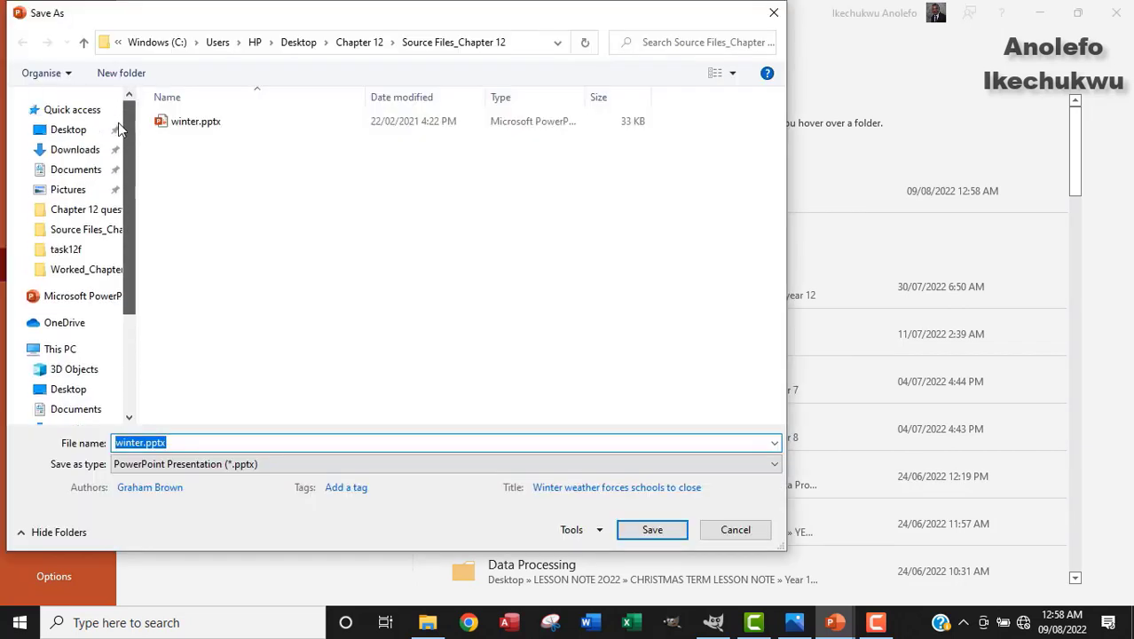
left_click(69, 133)
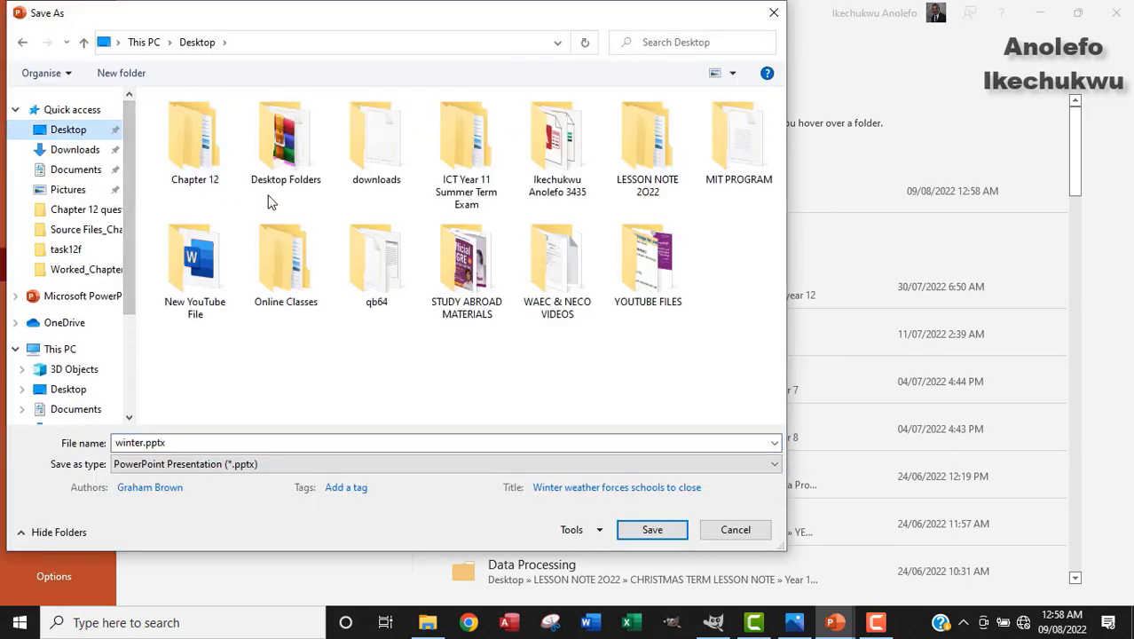
double_click(188, 117)
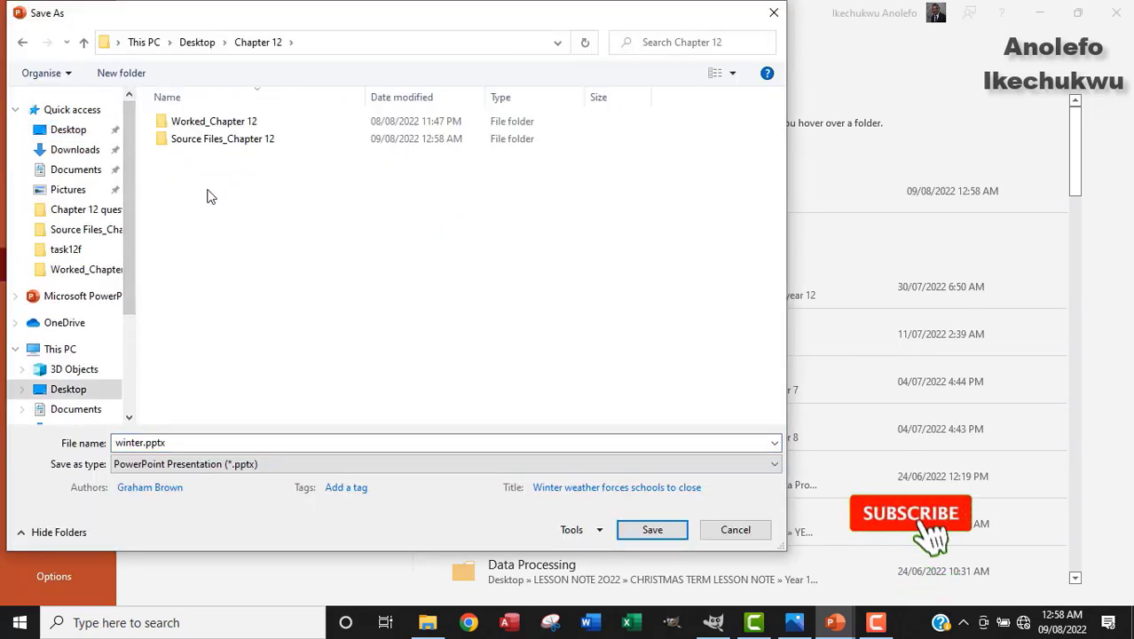
double_click(209, 142)
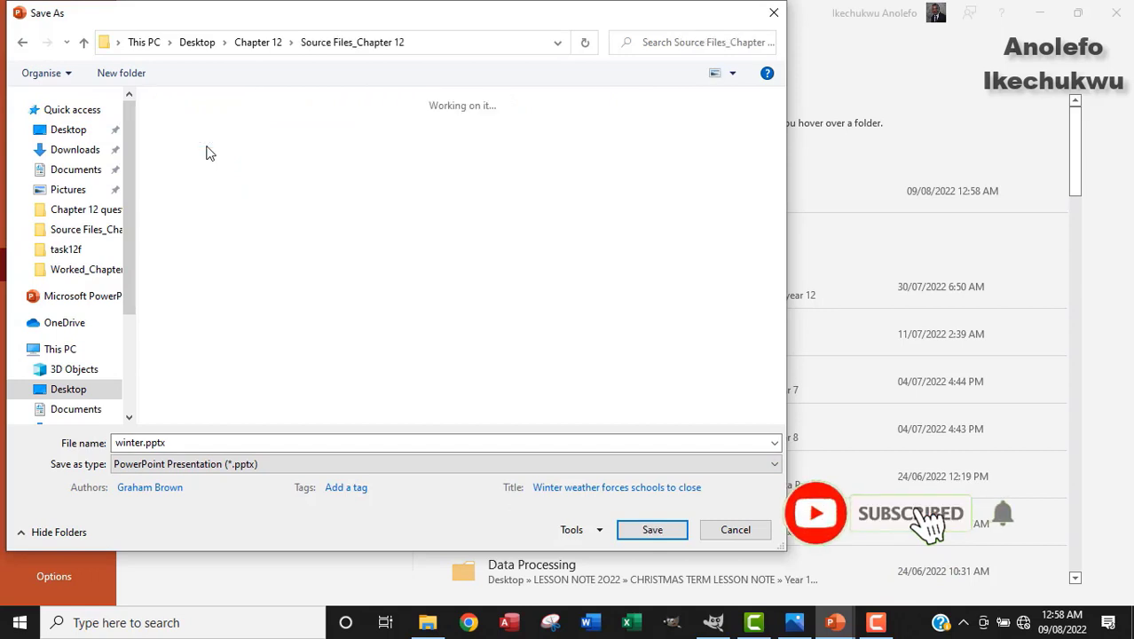
left_click(24, 43)
double_click(184, 121)
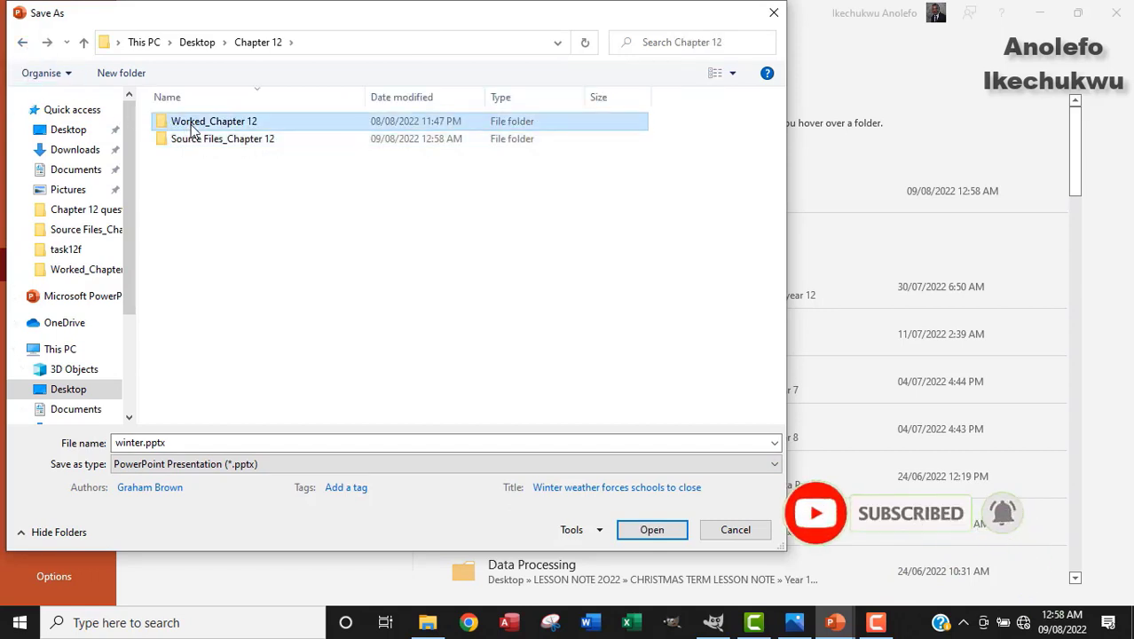
Save the presentation there as activity12b and view the Activity 12b brief
double_click(205, 448)
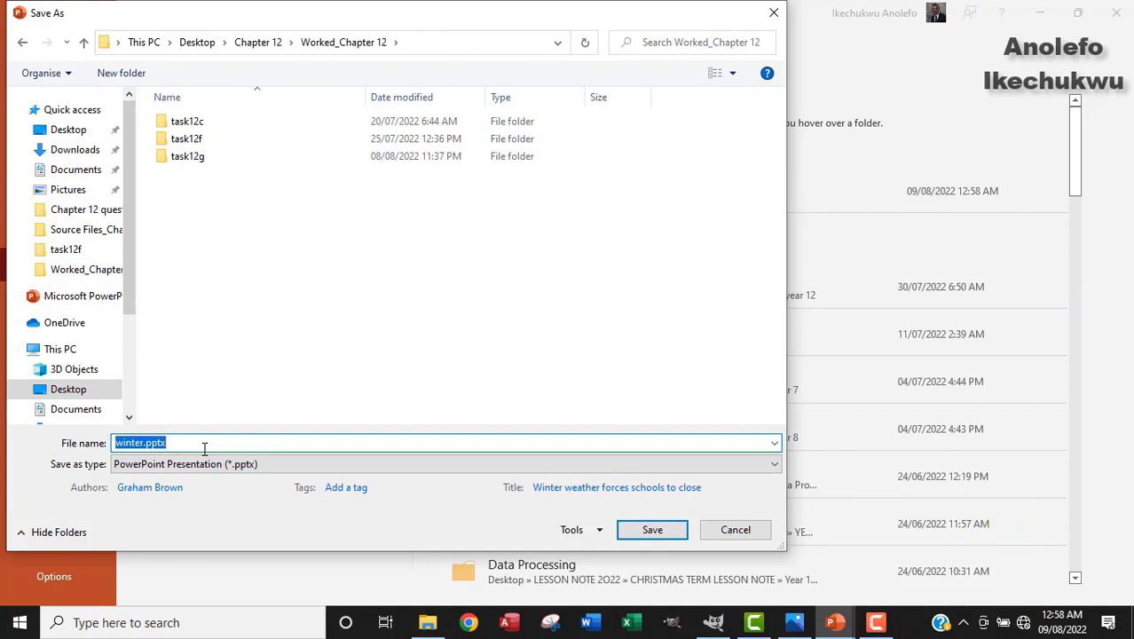
type("a")
type("ctivity12b")
key("Return")
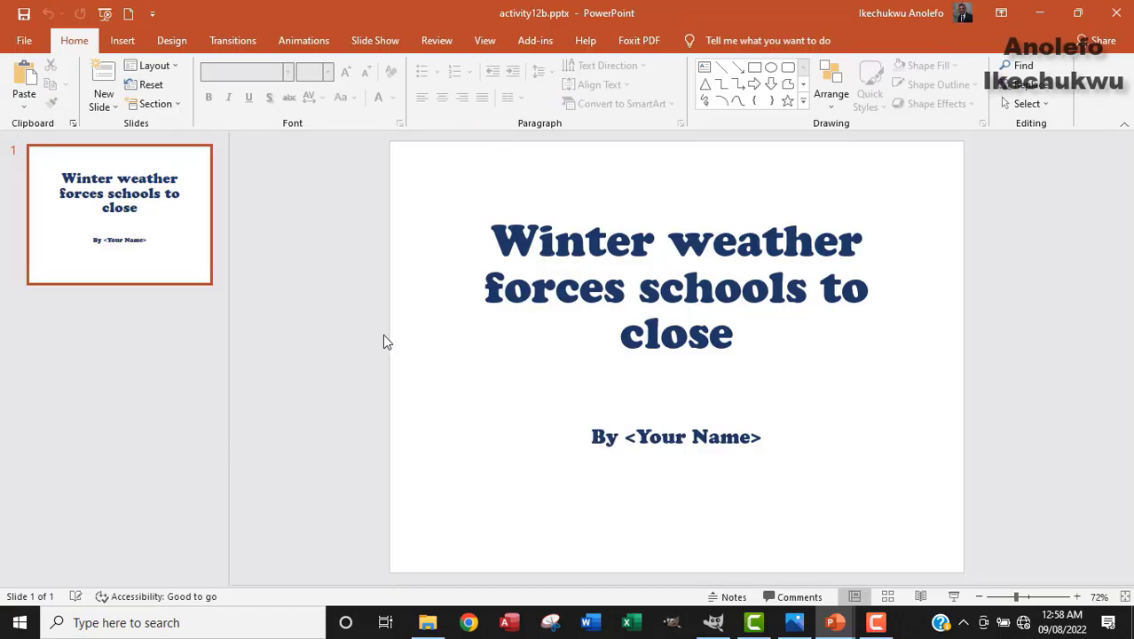
left_click(794, 622)
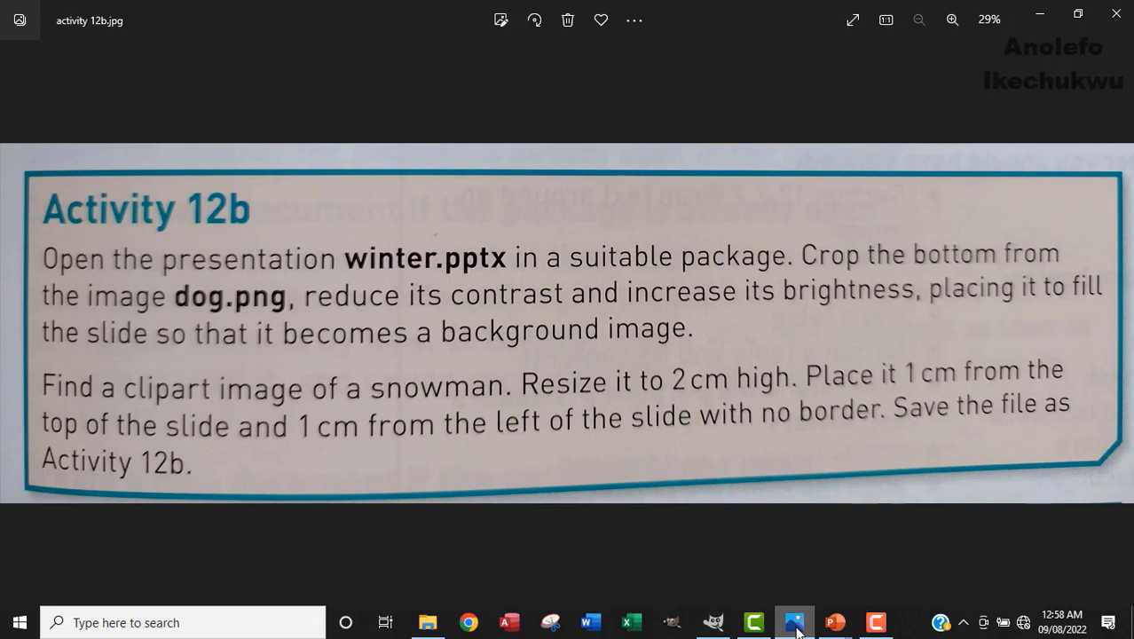
Insert dog.png from Source Files_Chapter 12 onto the title slide
left_click(794, 622)
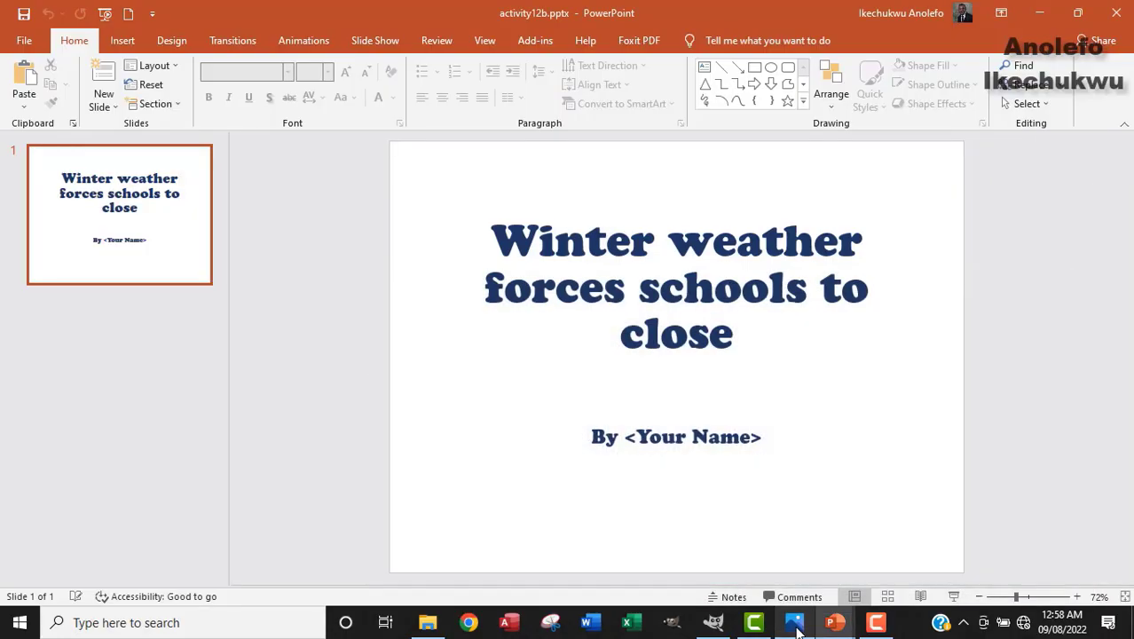
left_click(121, 41)
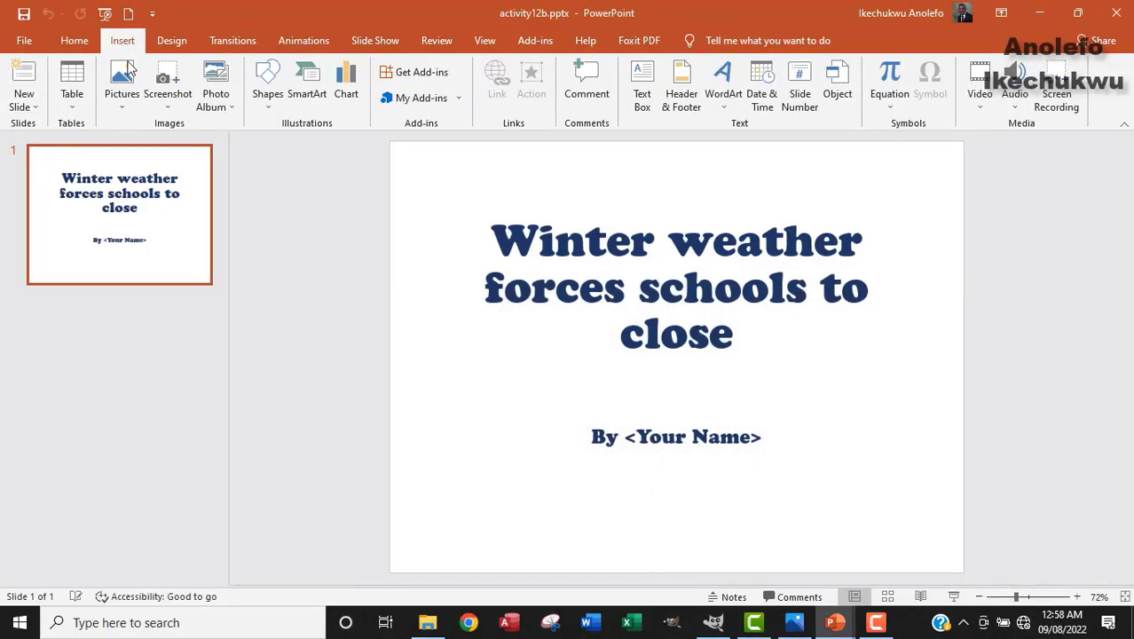
left_click(129, 105)
left_click(155, 146)
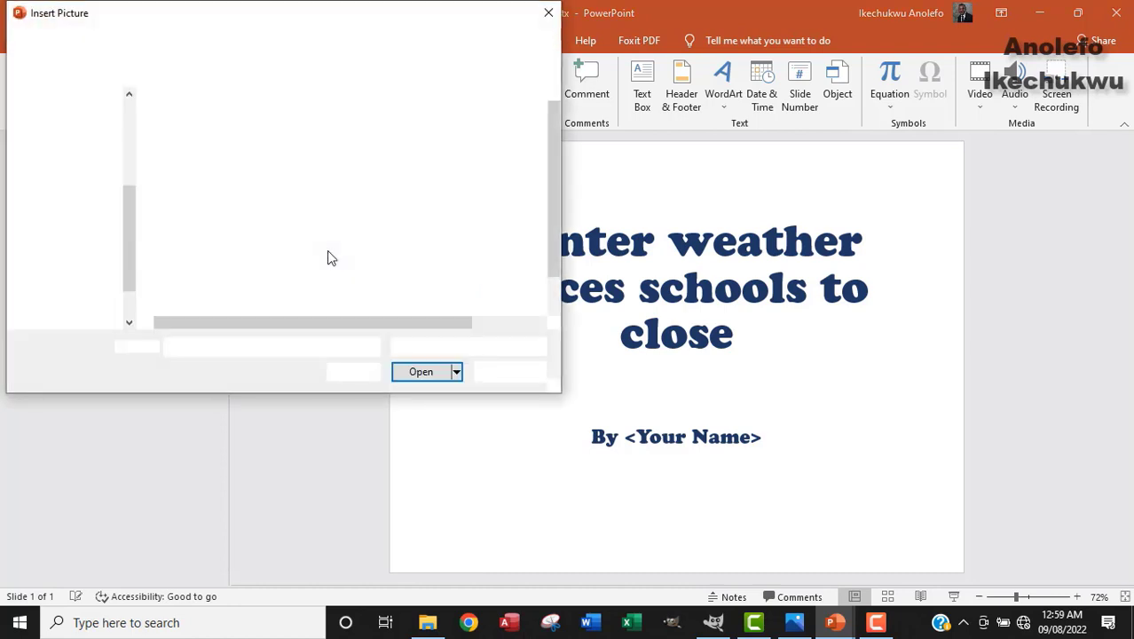
left_click_drag(558, 105, 499, 145)
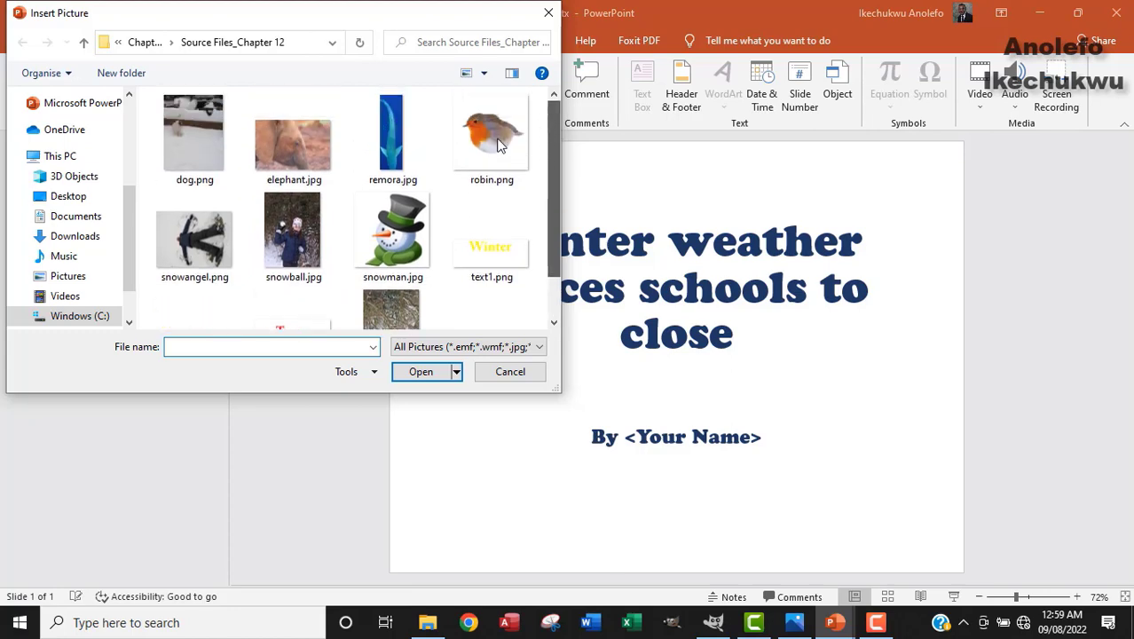
left_click(185, 142)
left_click(417, 376)
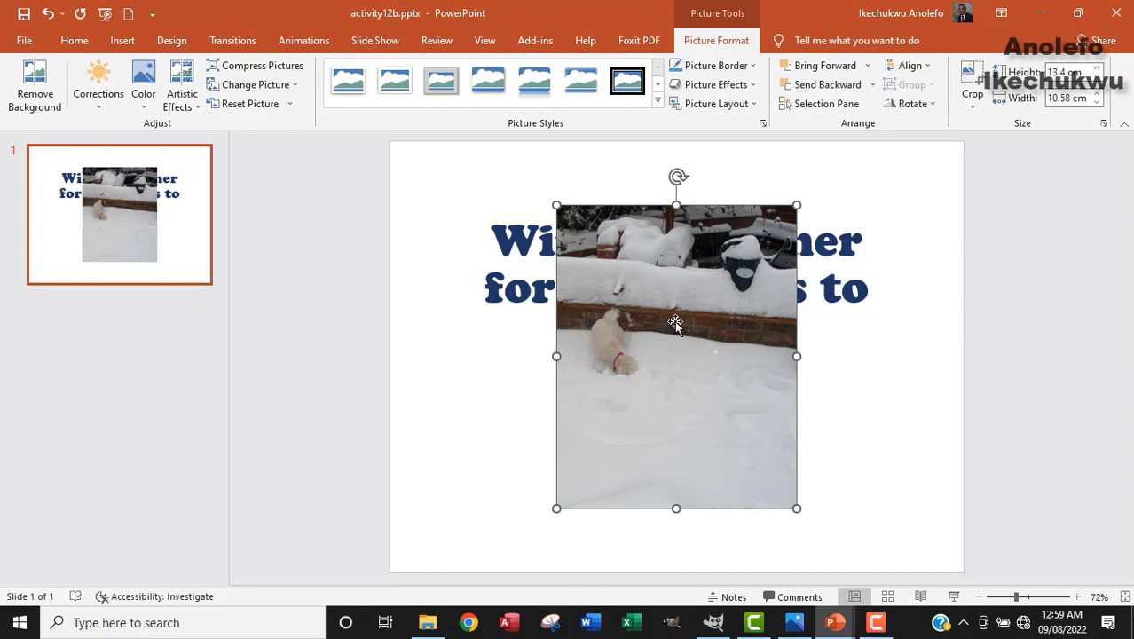
Crop the bottom of the dog photo so it is 7.89 cm high by 10.58 cm wide
left_click(973, 84)
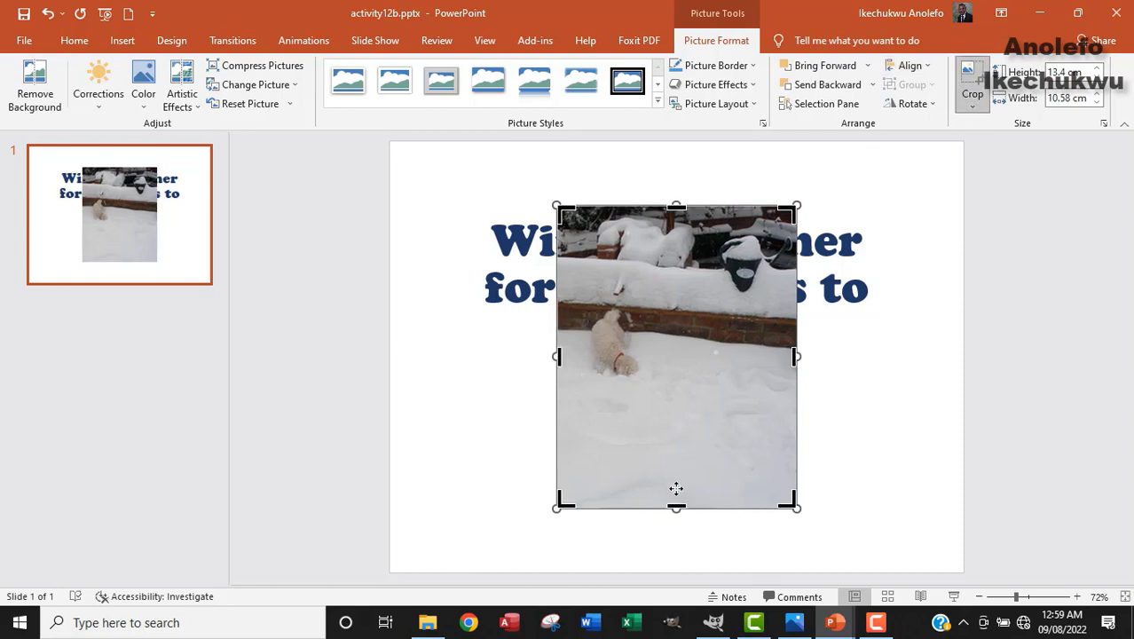
left_click_drag(676, 506, 664, 382)
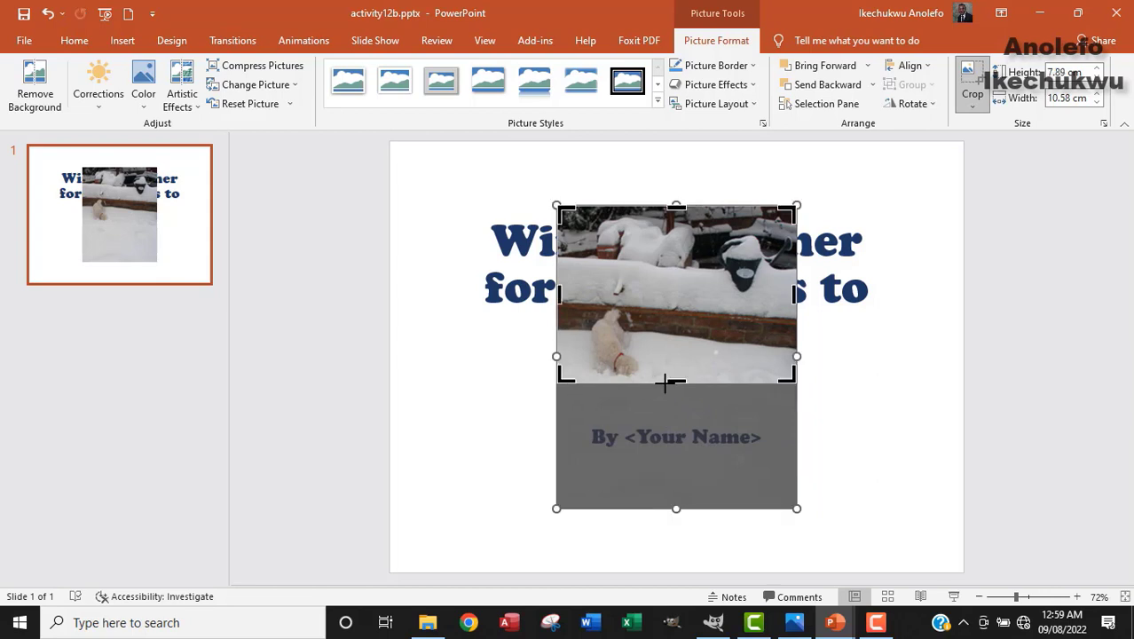
left_click(969, 84)
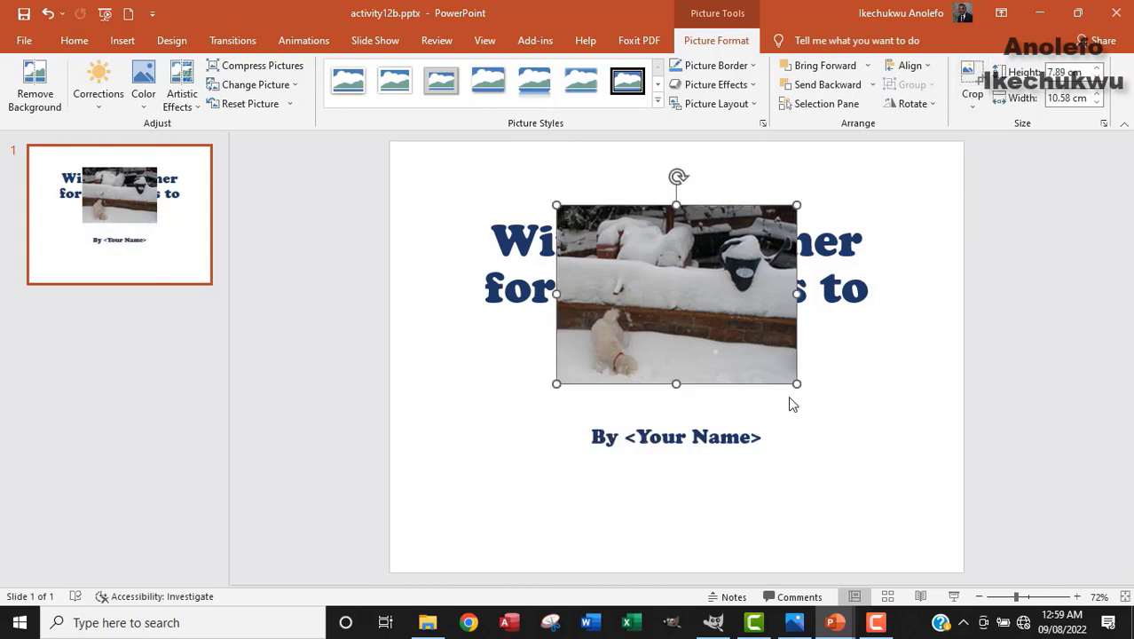
left_click(796, 622)
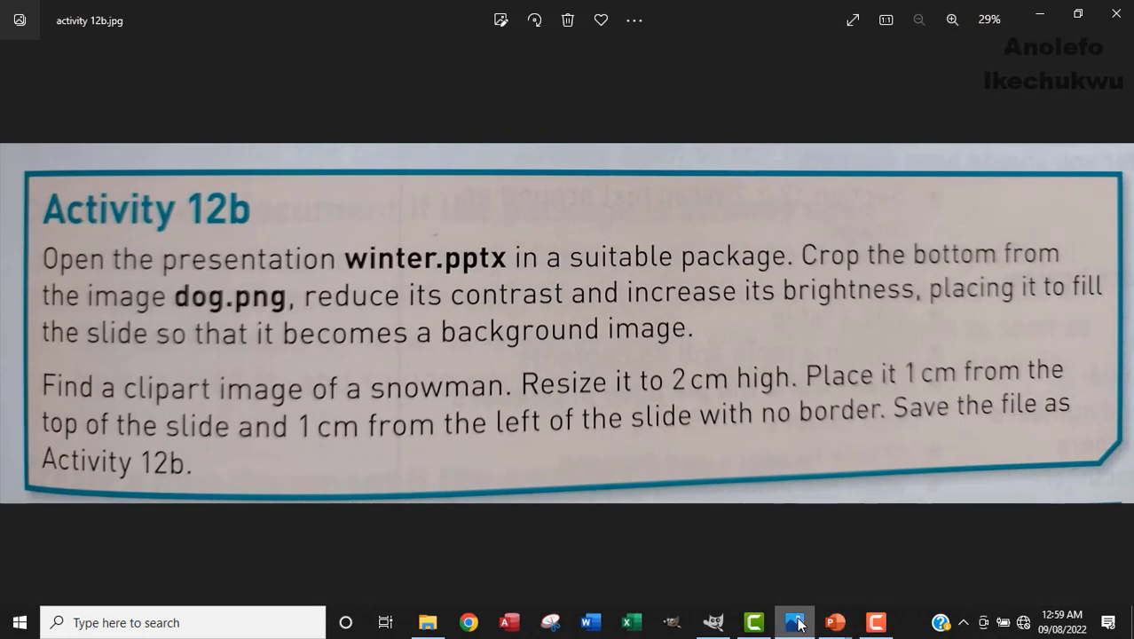
left_click(796, 622)
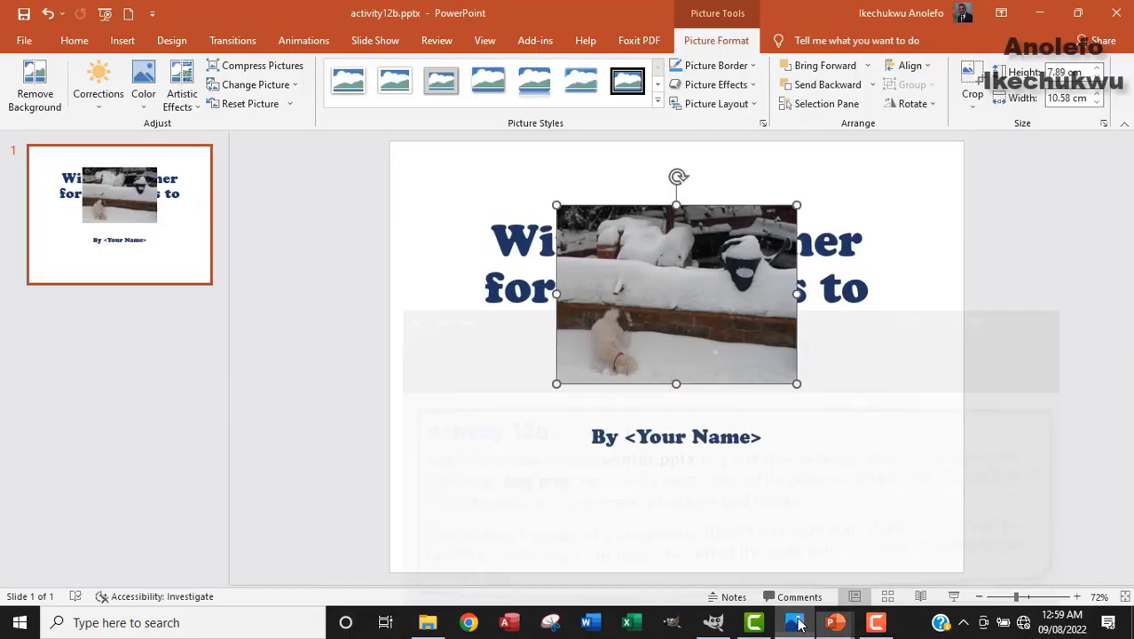
right_click(693, 291)
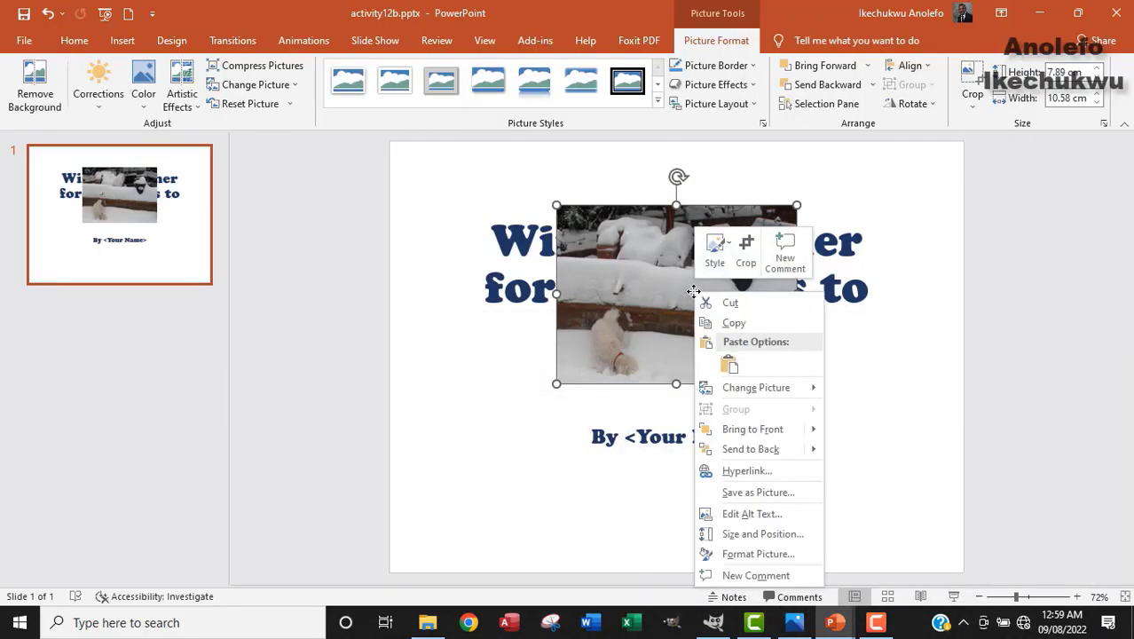
Set the dog photo's picture corrections to brightness 36% and contrast -39%
left_click(737, 554)
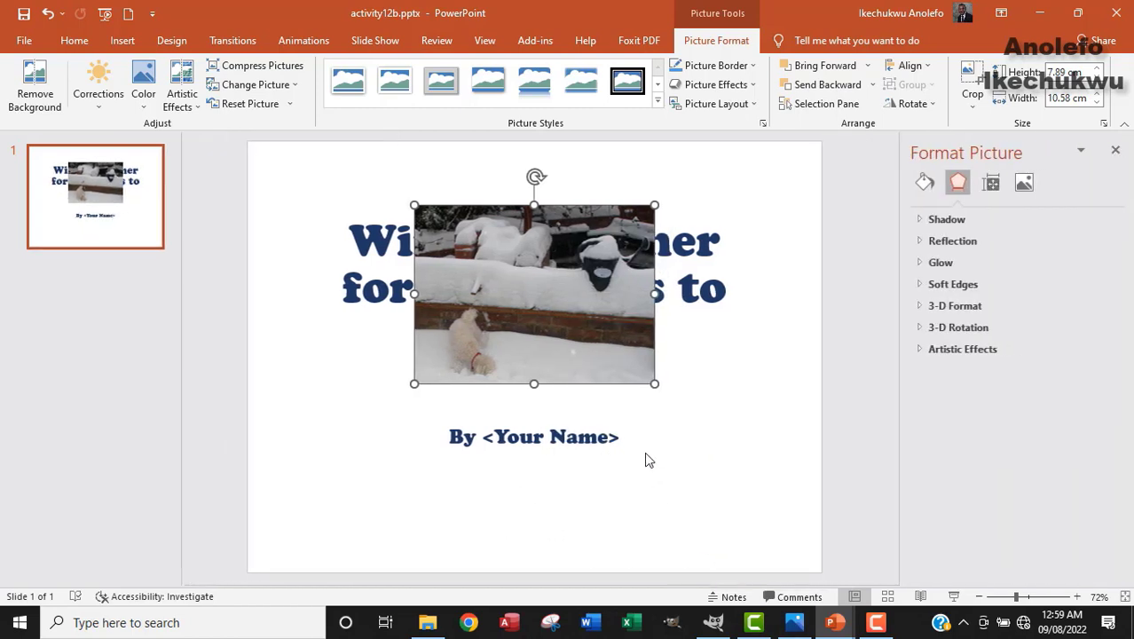
left_click(1023, 183)
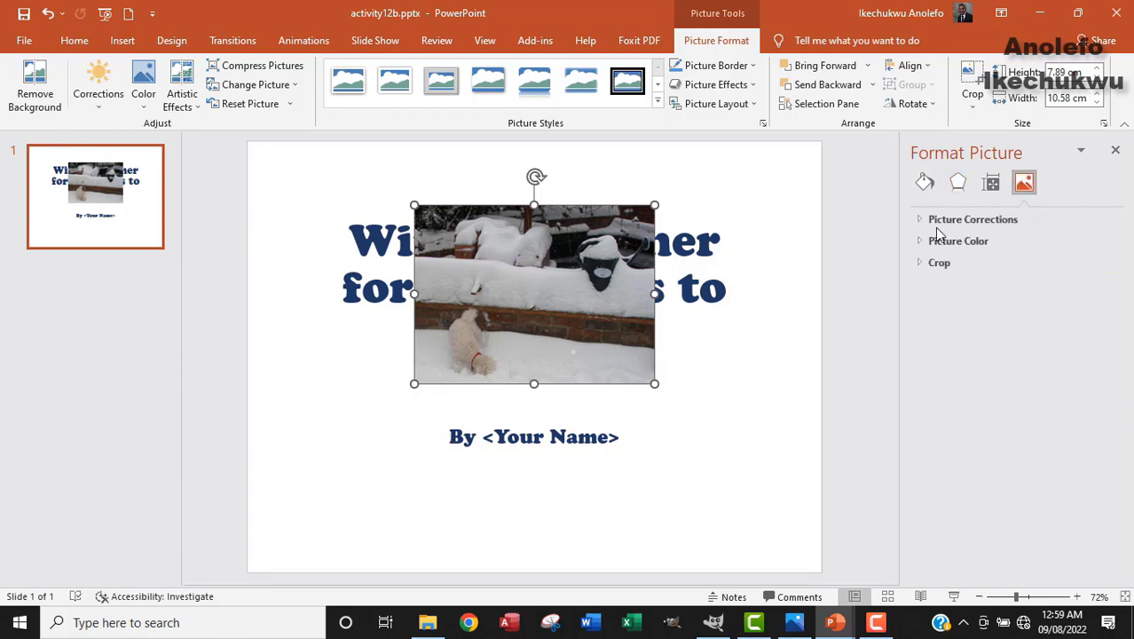
left_click(919, 221)
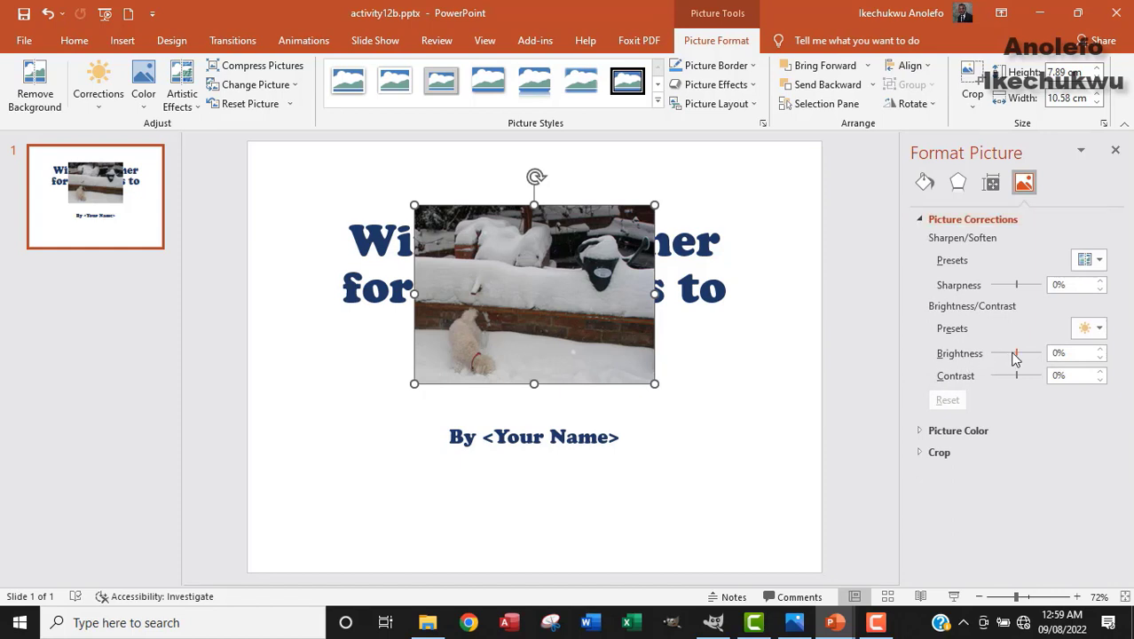
left_click_drag(1017, 353, 1024, 353)
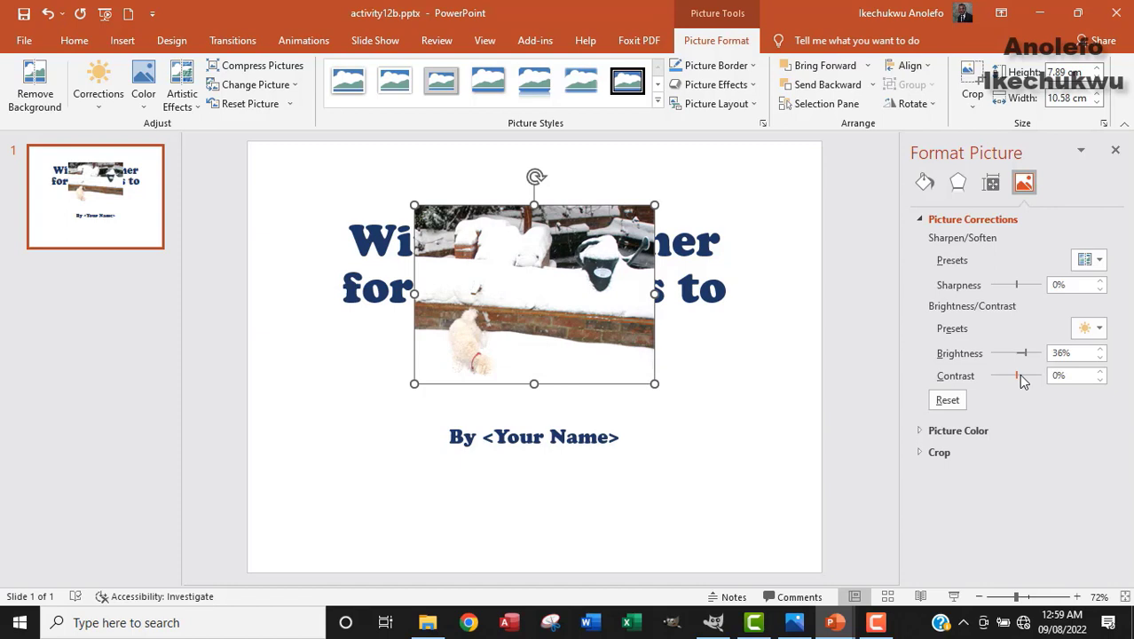
left_click_drag(1015, 375, 1005, 373)
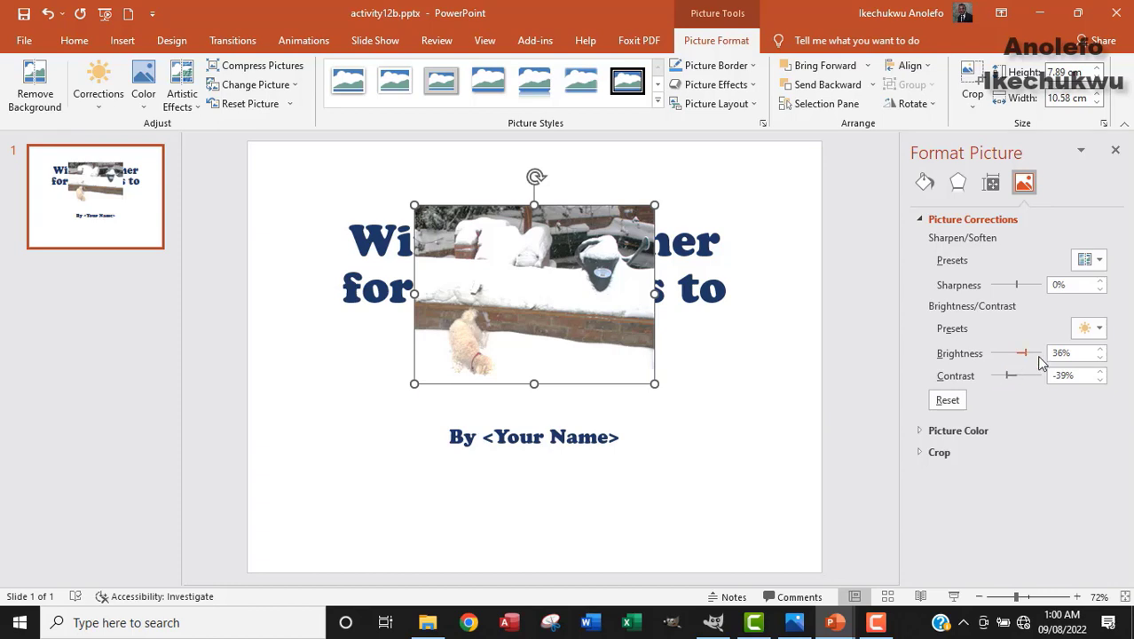
left_click(795, 623)
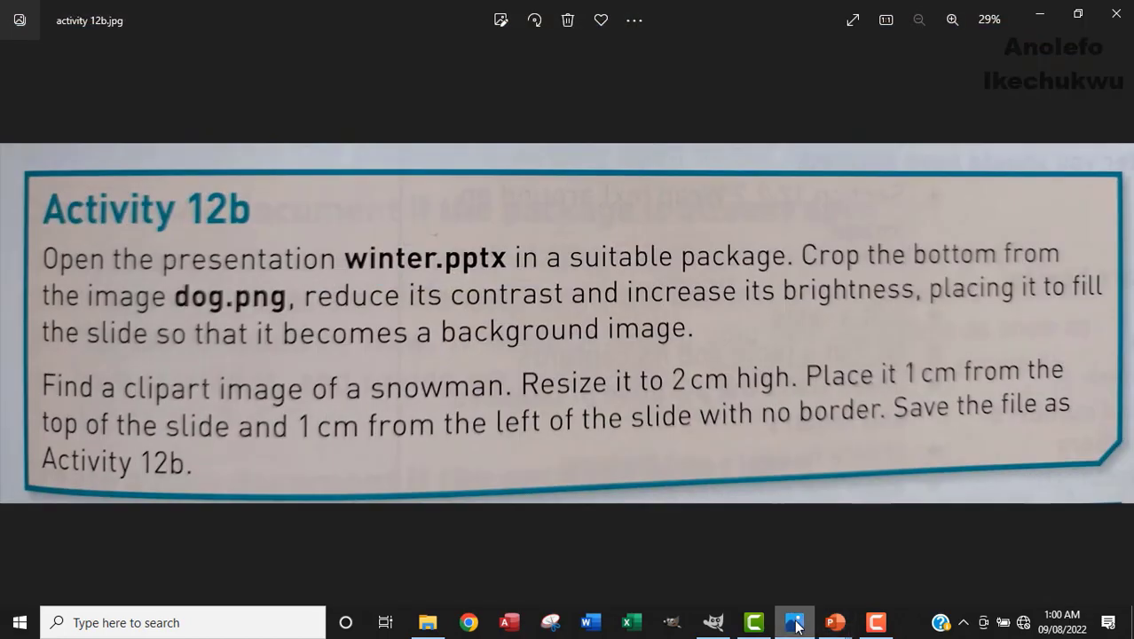
left_click(795, 623)
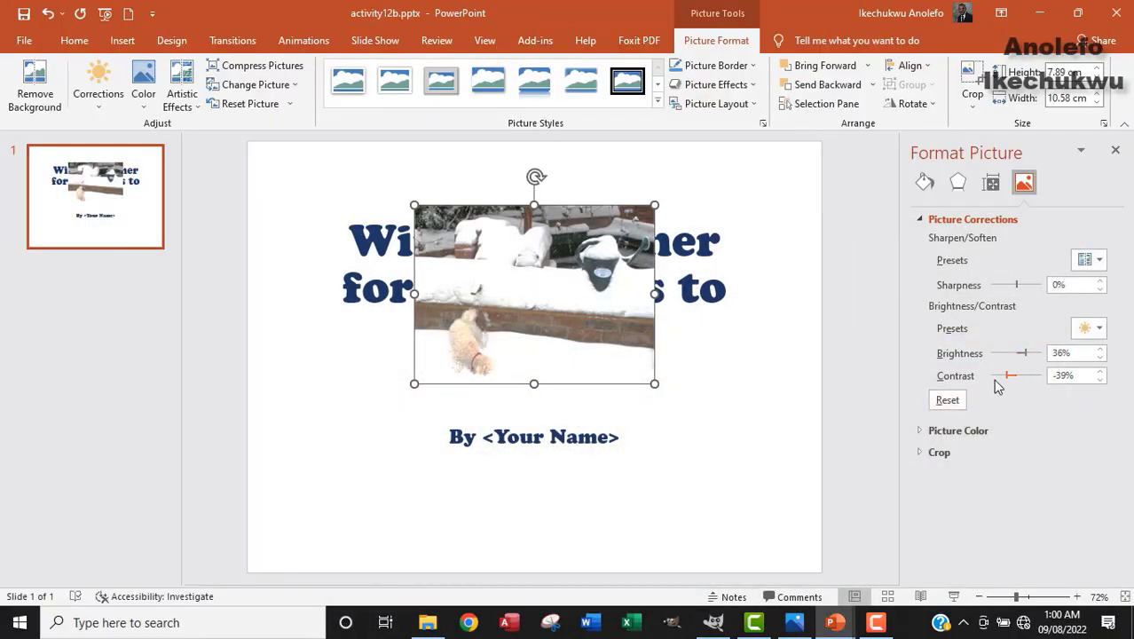
left_click(795, 623)
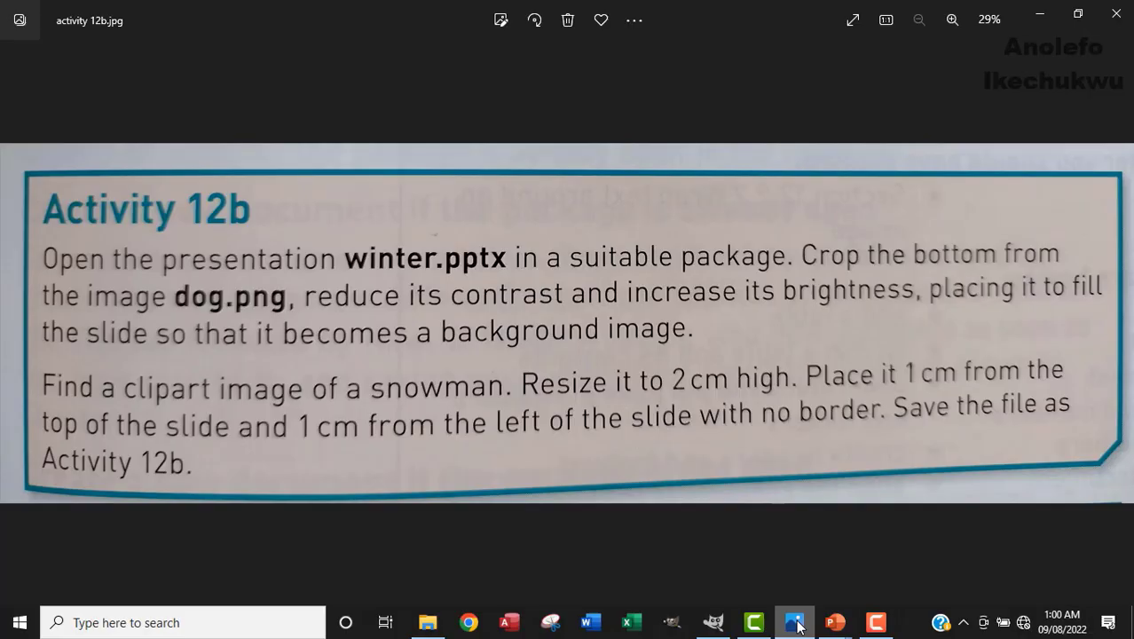
left_click(795, 623)
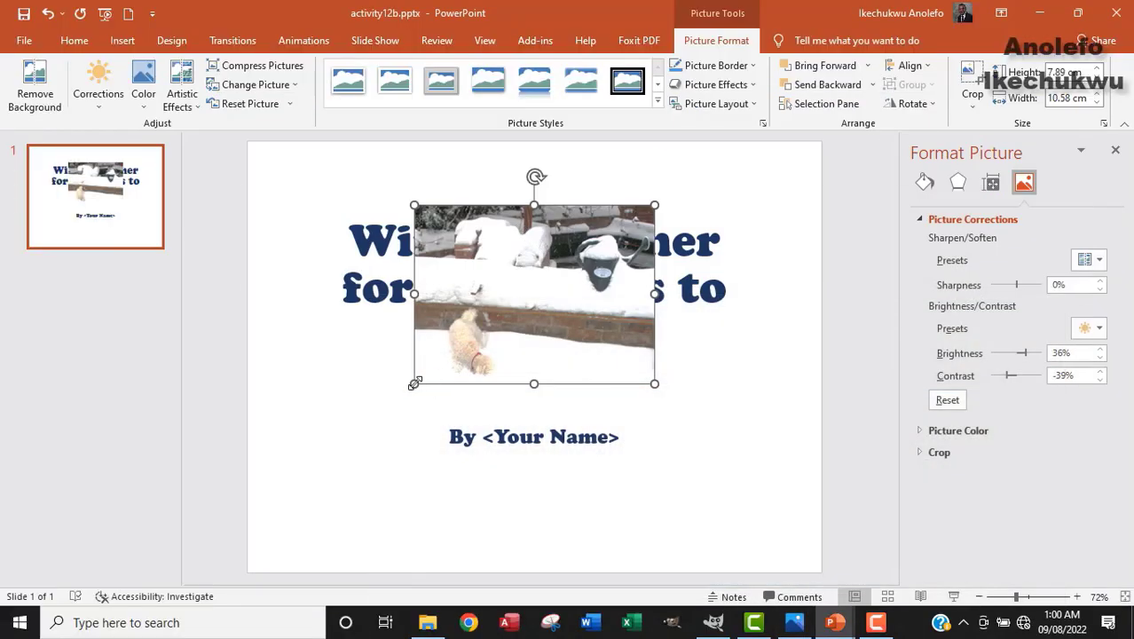
Stretch the dog photo to 19.14 × 25.68 cm so it fills the entire slide
left_click_drag(413, 383, 249, 459)
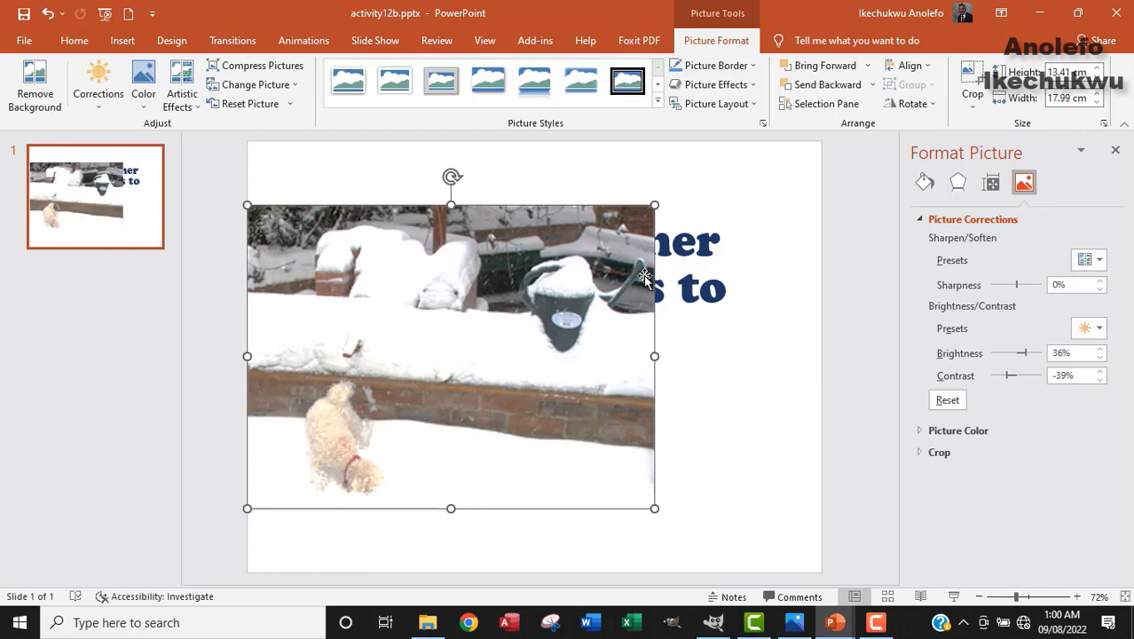
left_click_drag(654, 205, 742, 183)
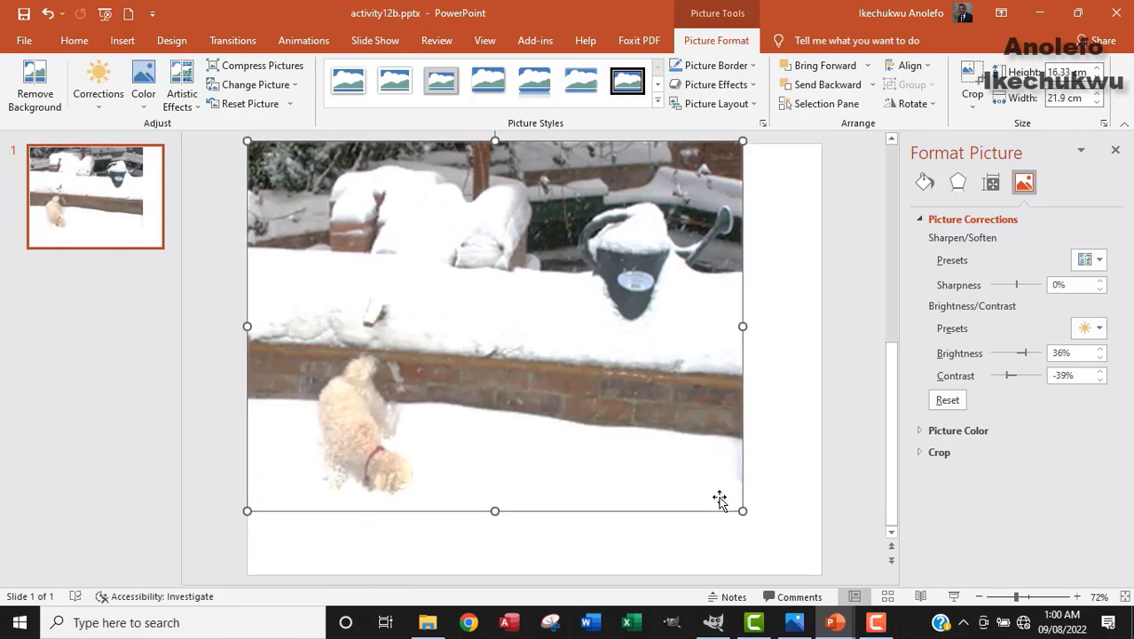
left_click_drag(743, 510, 788, 568)
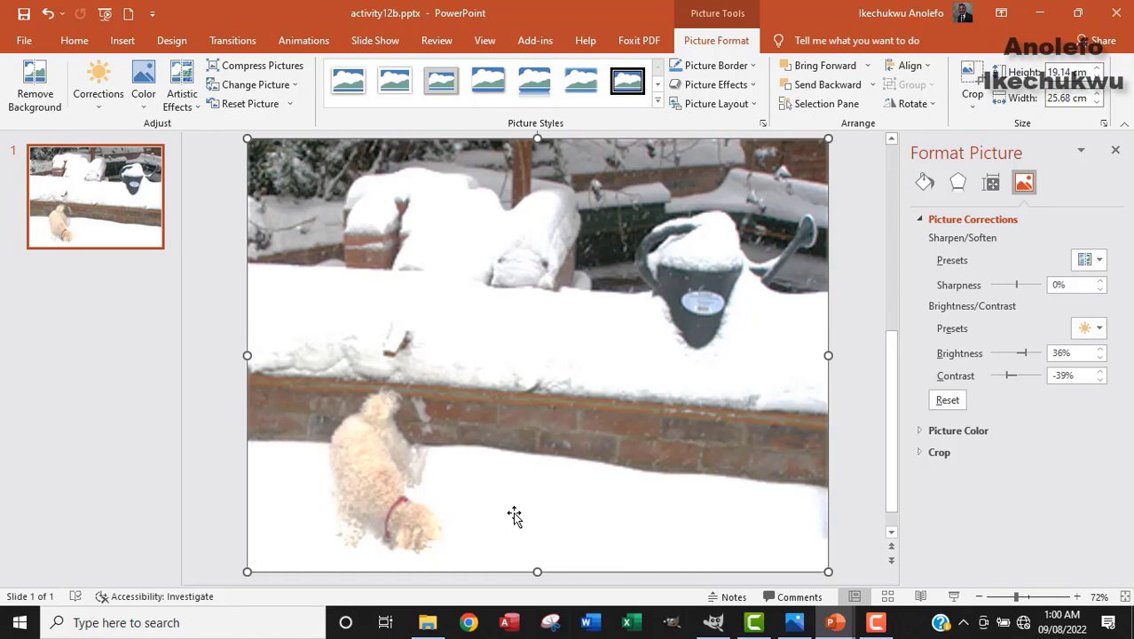
right_click(519, 315)
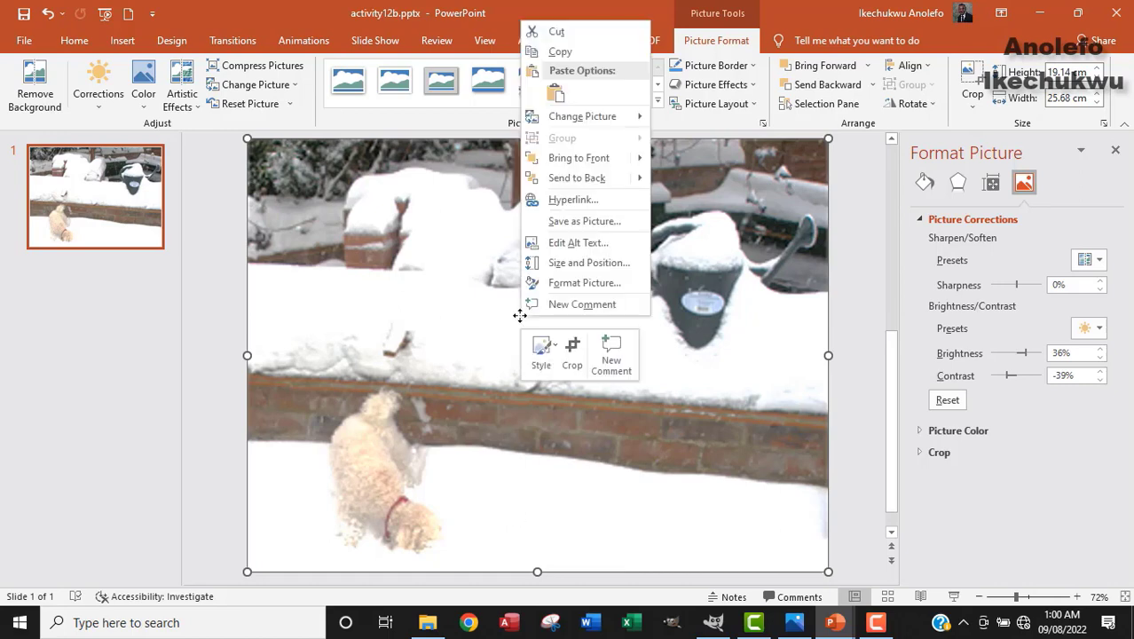
Send the dog photo behind the title and subtitle, then review the Activity 12b instructions
left_click(590, 178)
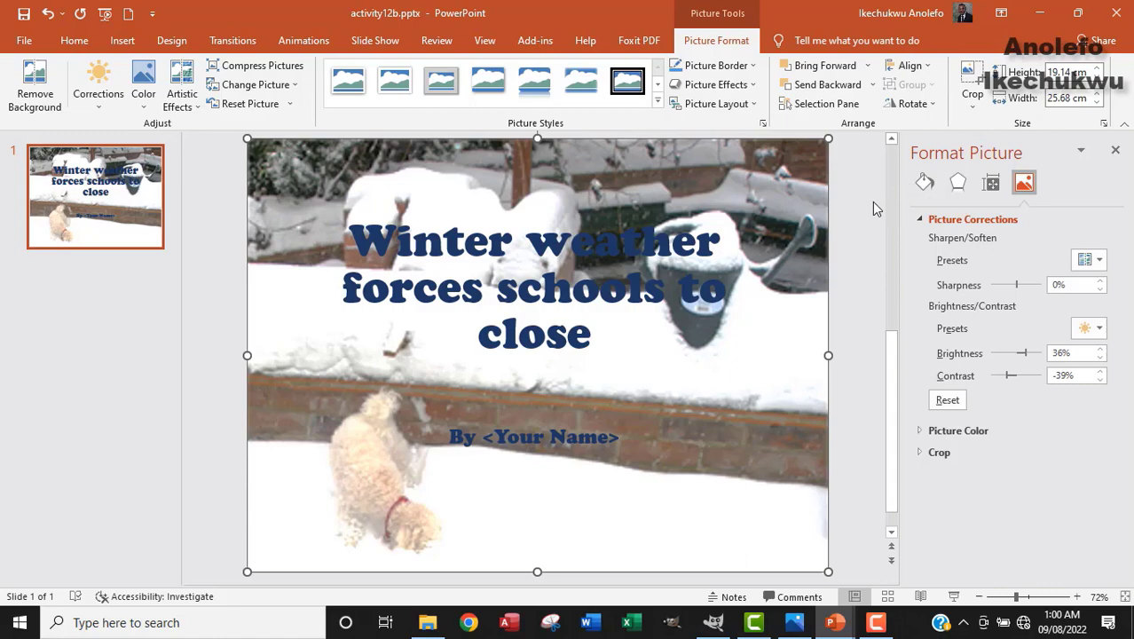
left_click(803, 618)
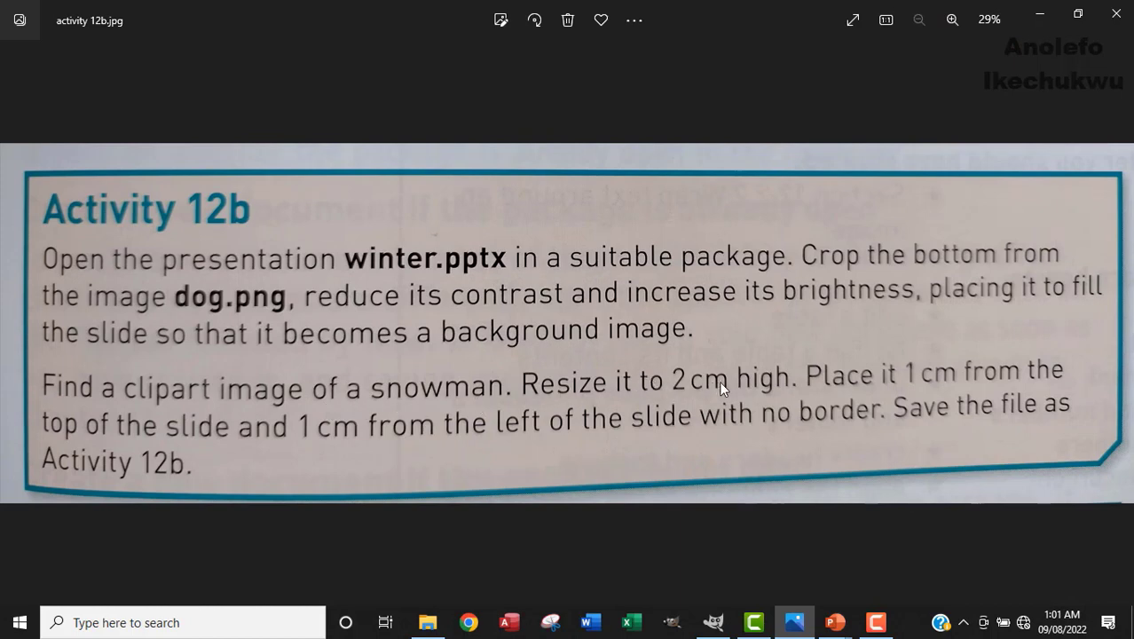
Back in activity12b, insert snowman.jpg from this device onto the title slide
mouse_move(839, 617)
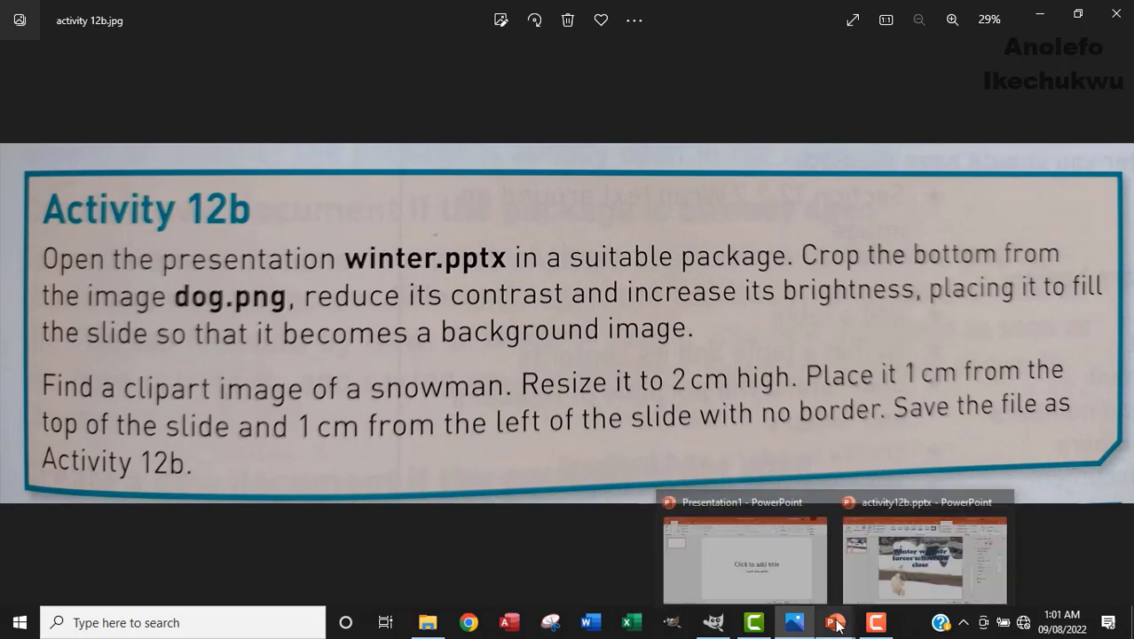
left_click(858, 535)
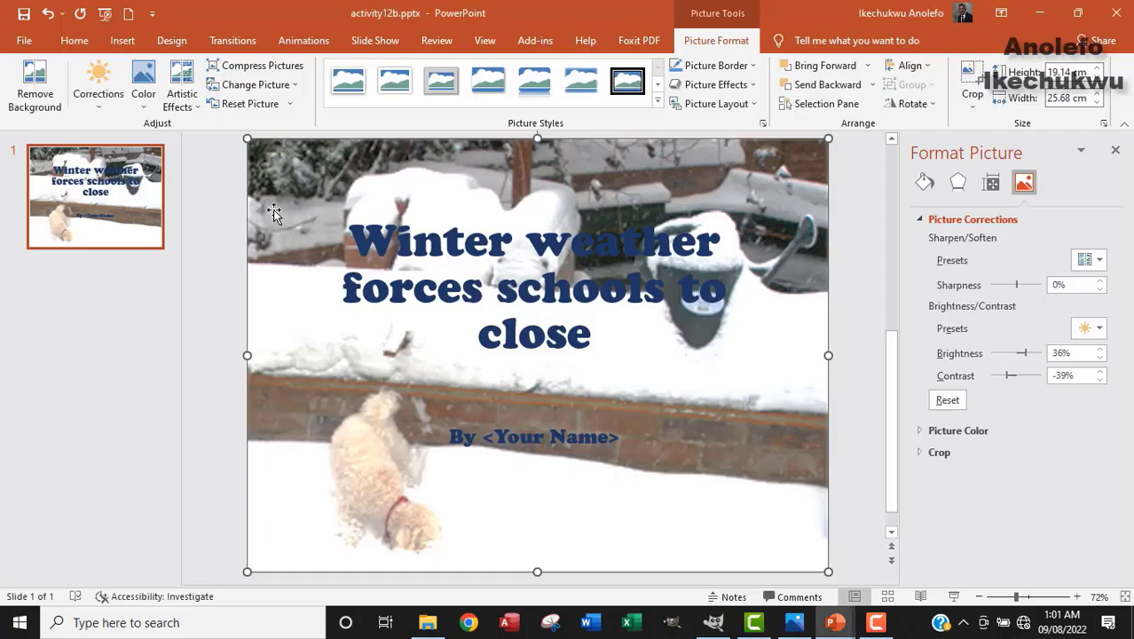
left_click(121, 41)
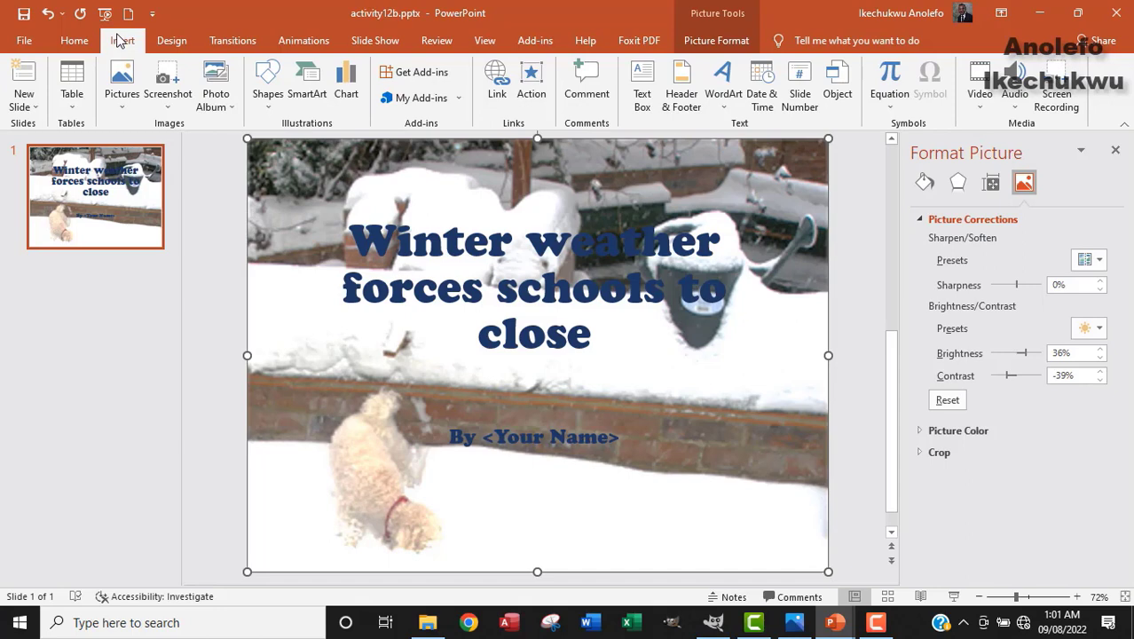
left_click(122, 104)
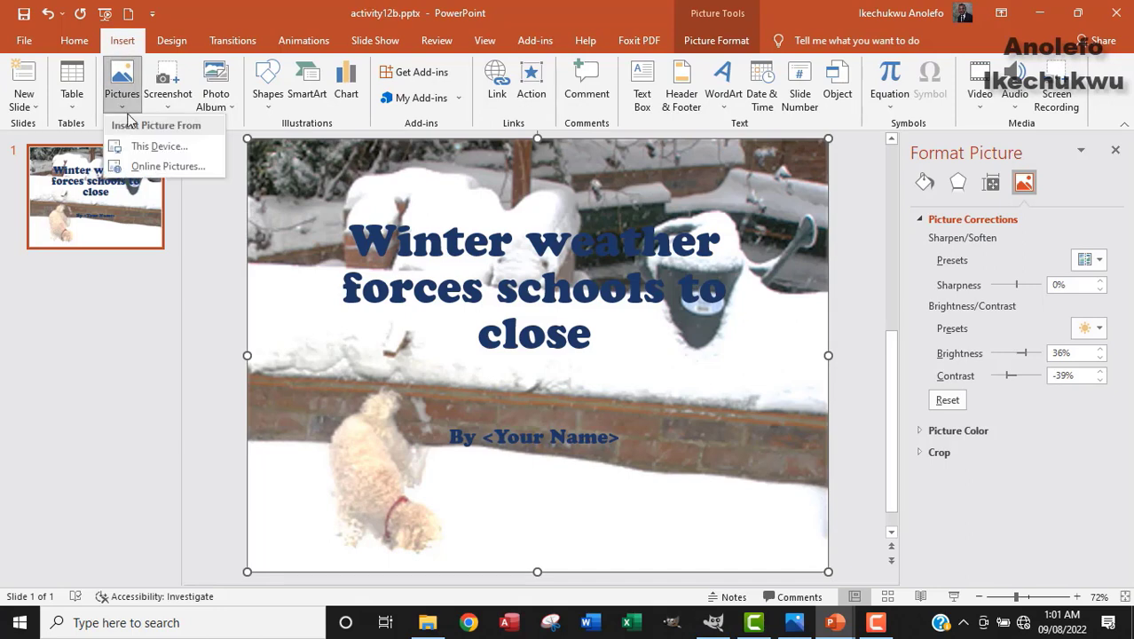
left_click(147, 147)
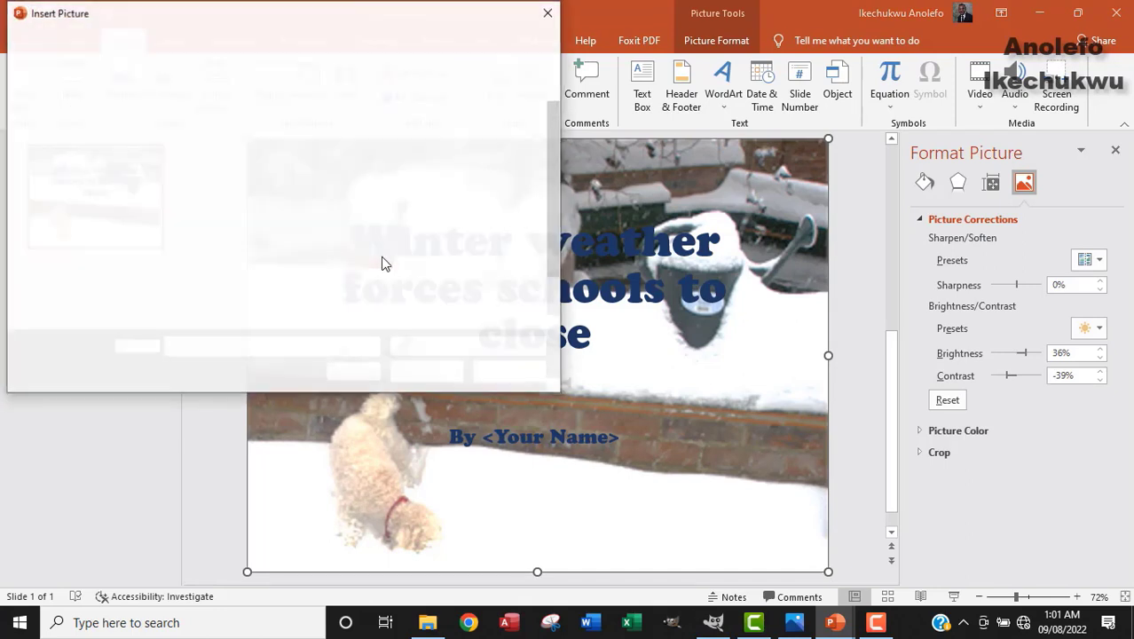
left_click(389, 235)
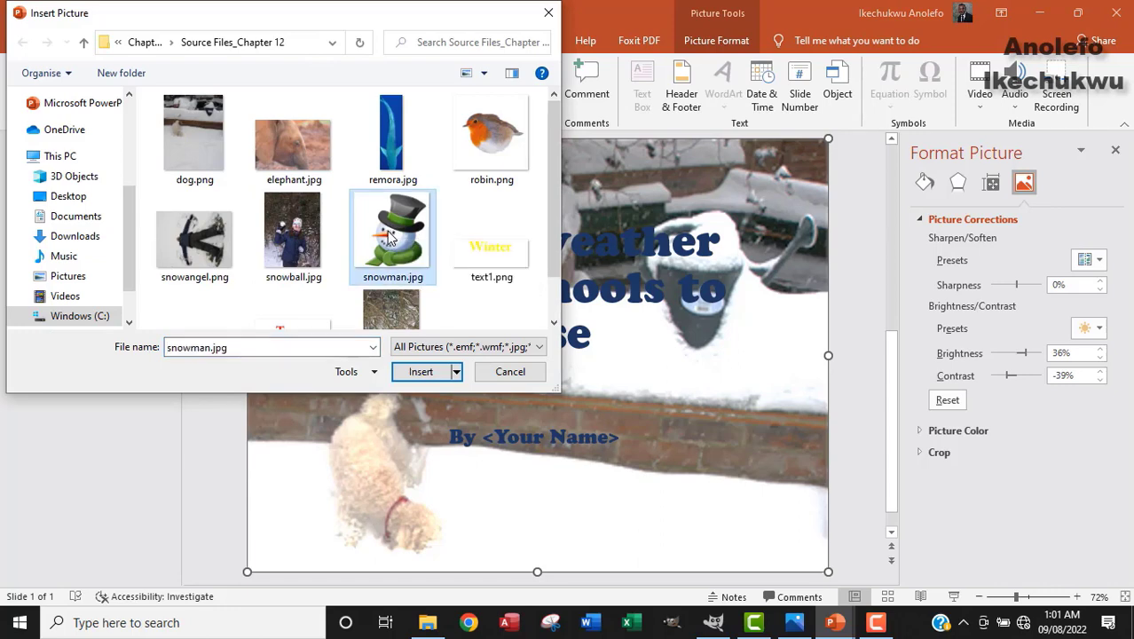
left_click(413, 372)
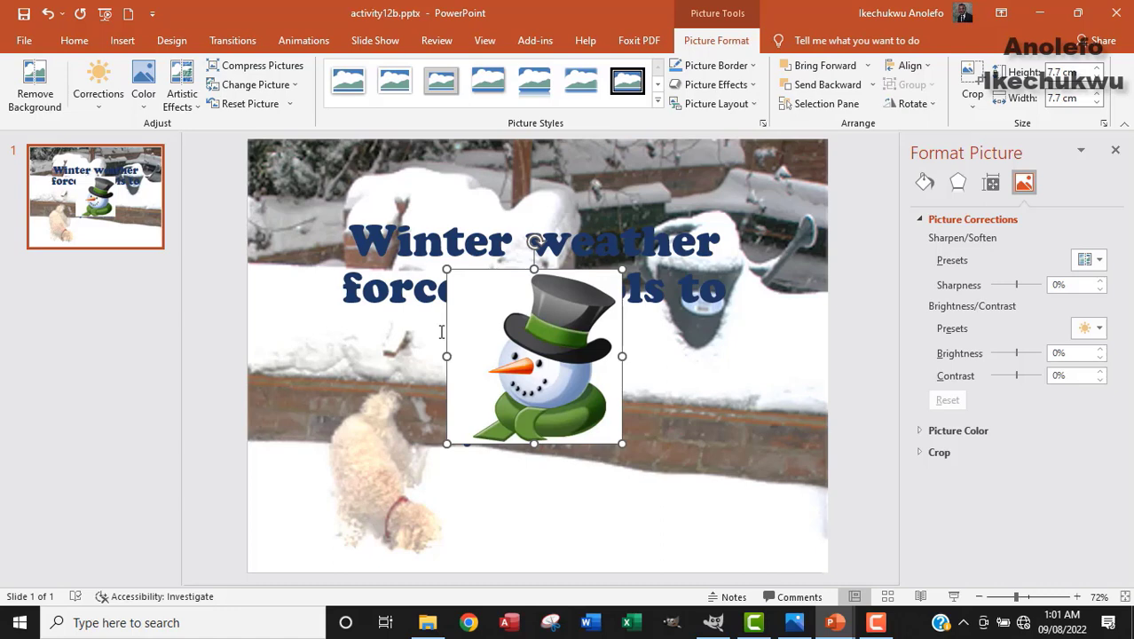
Resize the snowman picture to 2 cm high
left_click(1091, 73)
left_click_drag(1077, 73, 1031, 73)
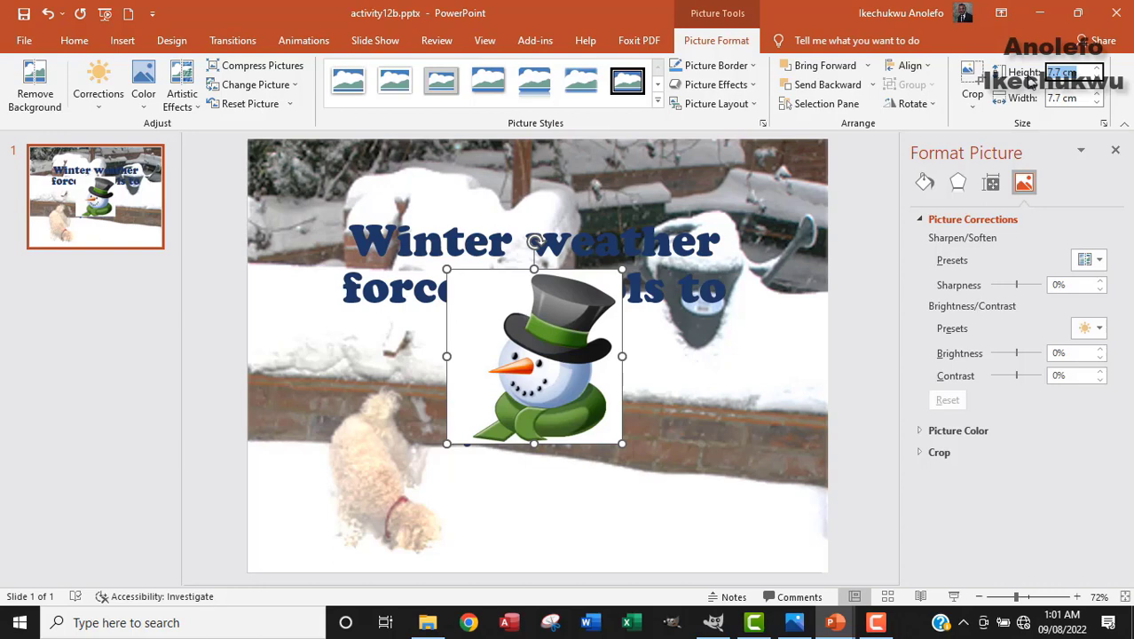
type("2")
left_click(451, 303)
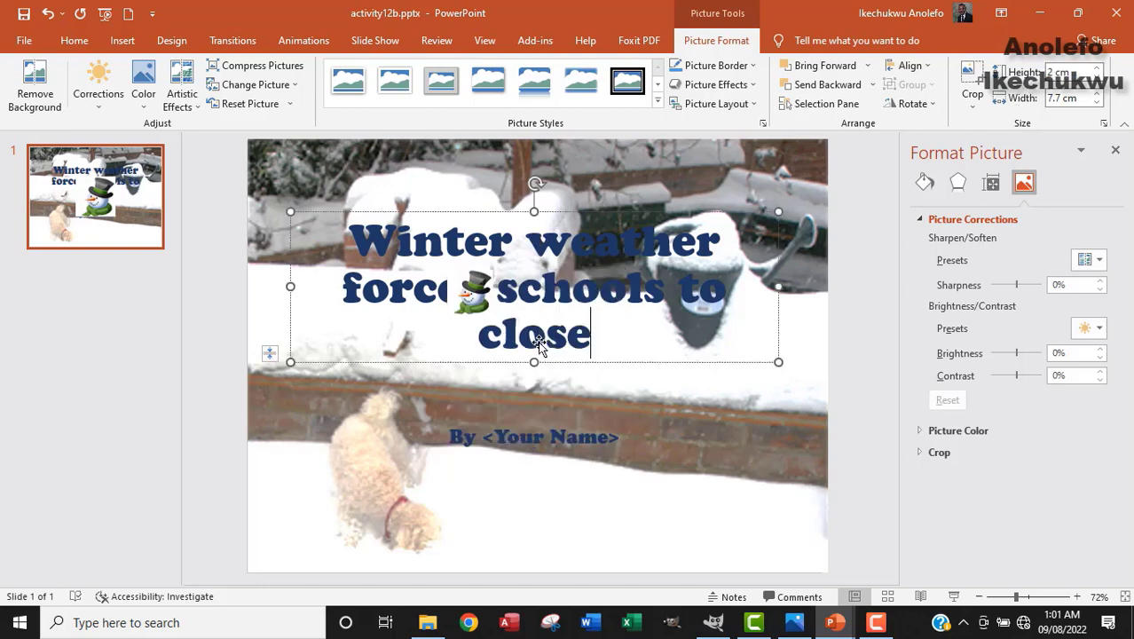
Move the snowman to the slide's top-left corner and recheck the Activity 12b instructions
left_click(466, 291)
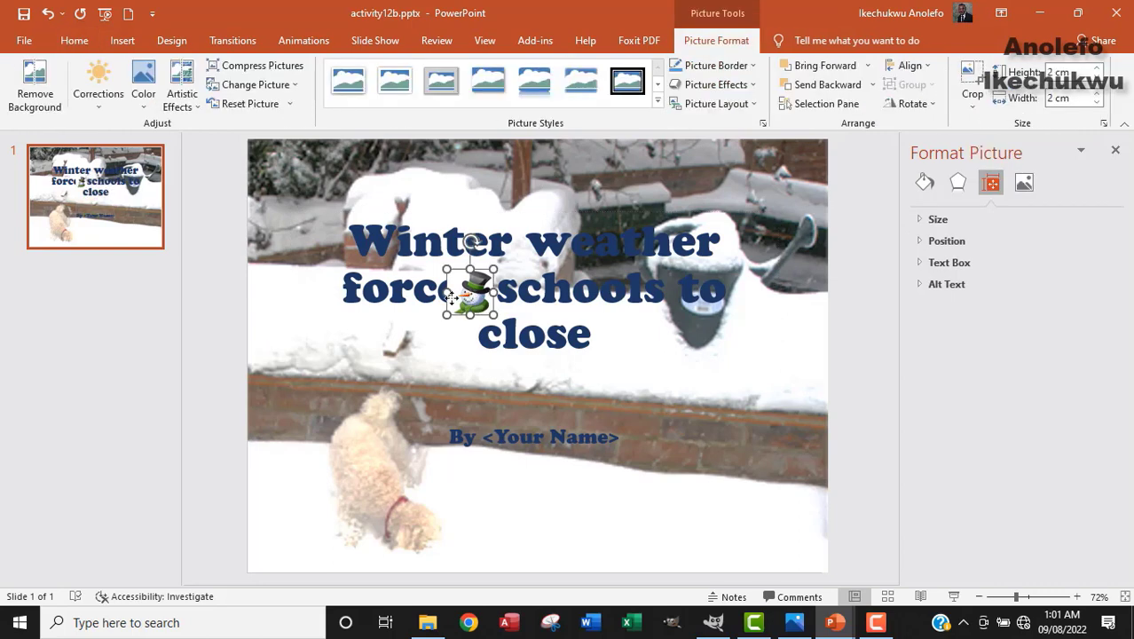
left_click_drag(466, 291, 308, 193)
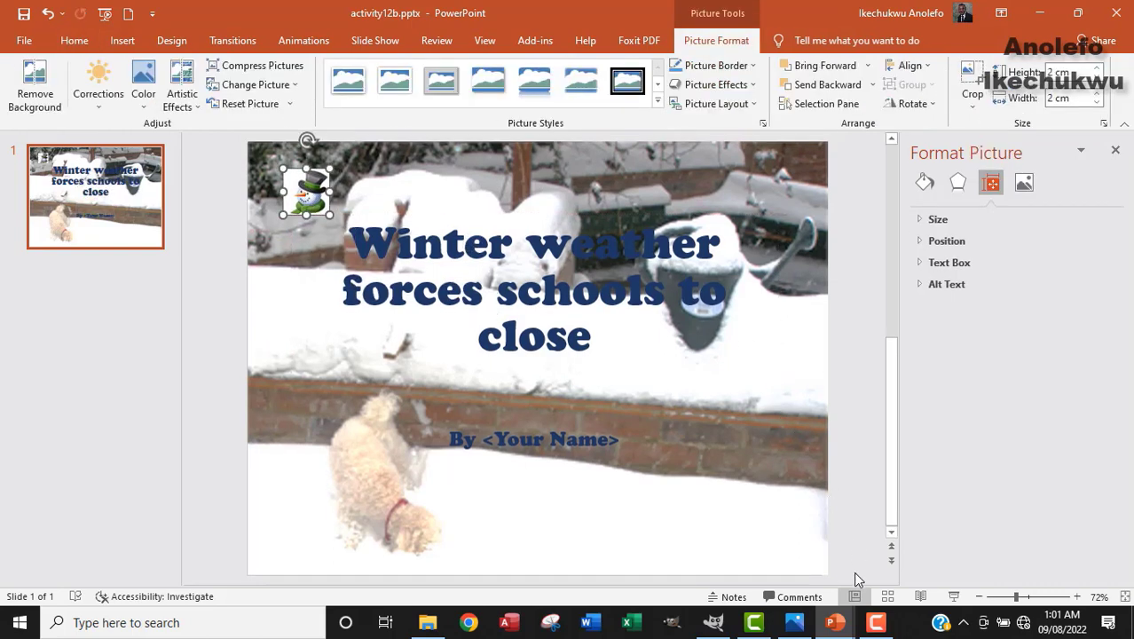
left_click(794, 622)
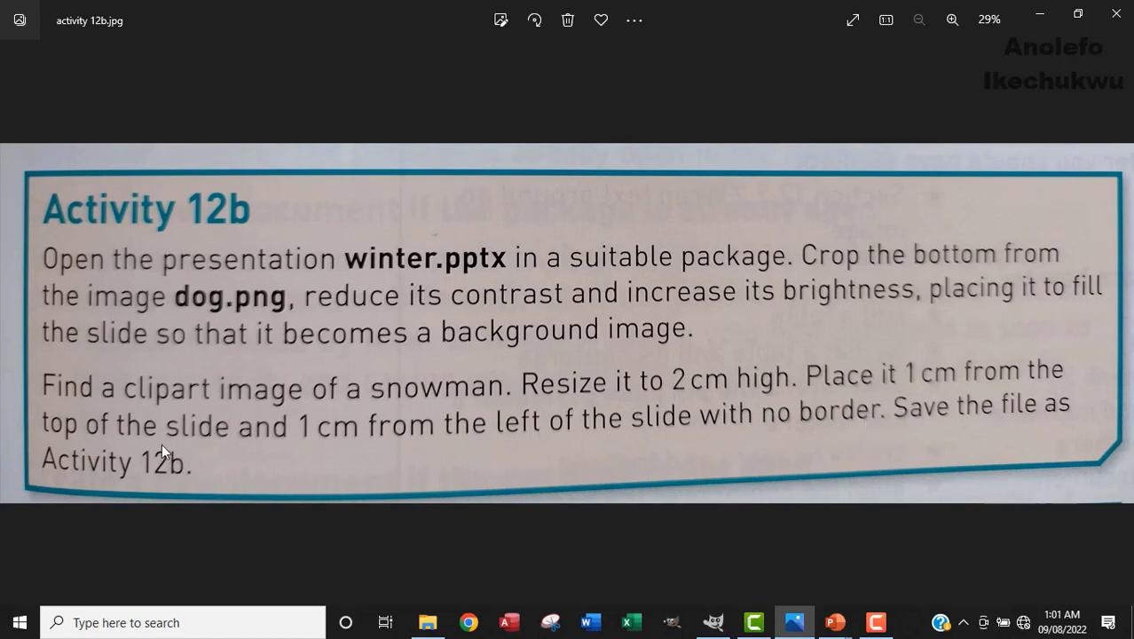
Return to activity12b and check the sizes of the dog background and the snowman
mouse_move(834, 622)
left_click(842, 544)
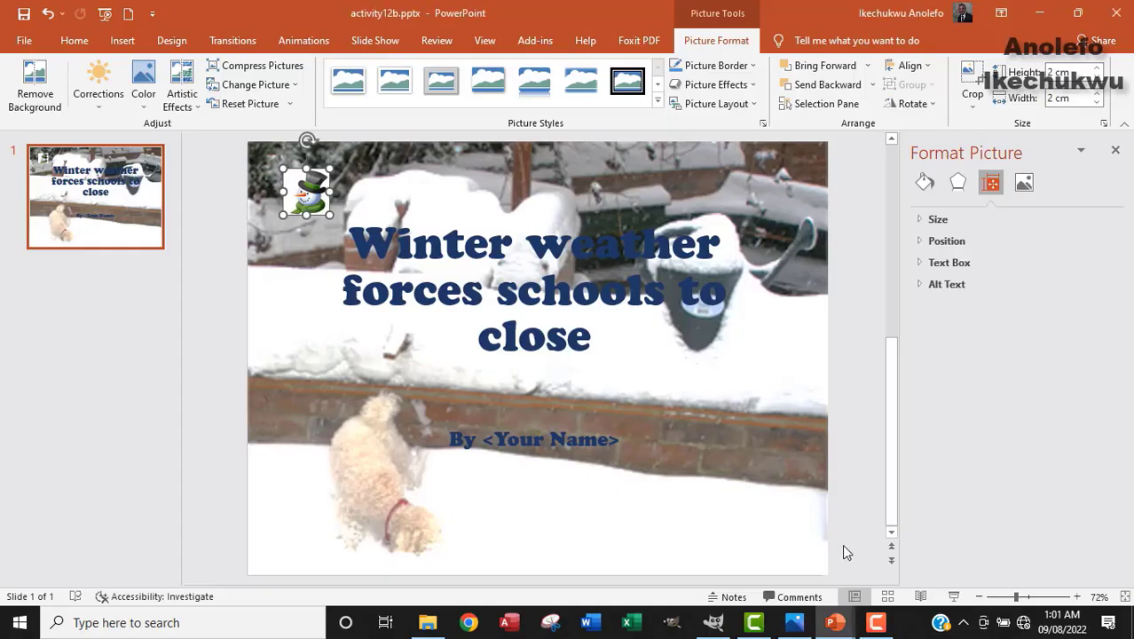
left_click(401, 191)
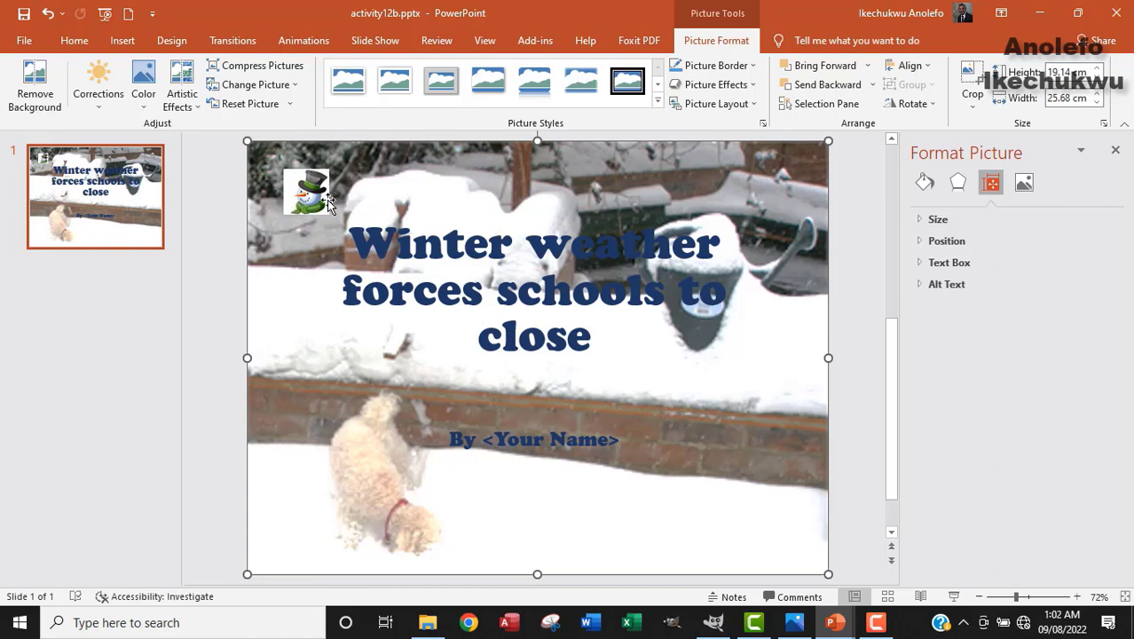
left_click(312, 196)
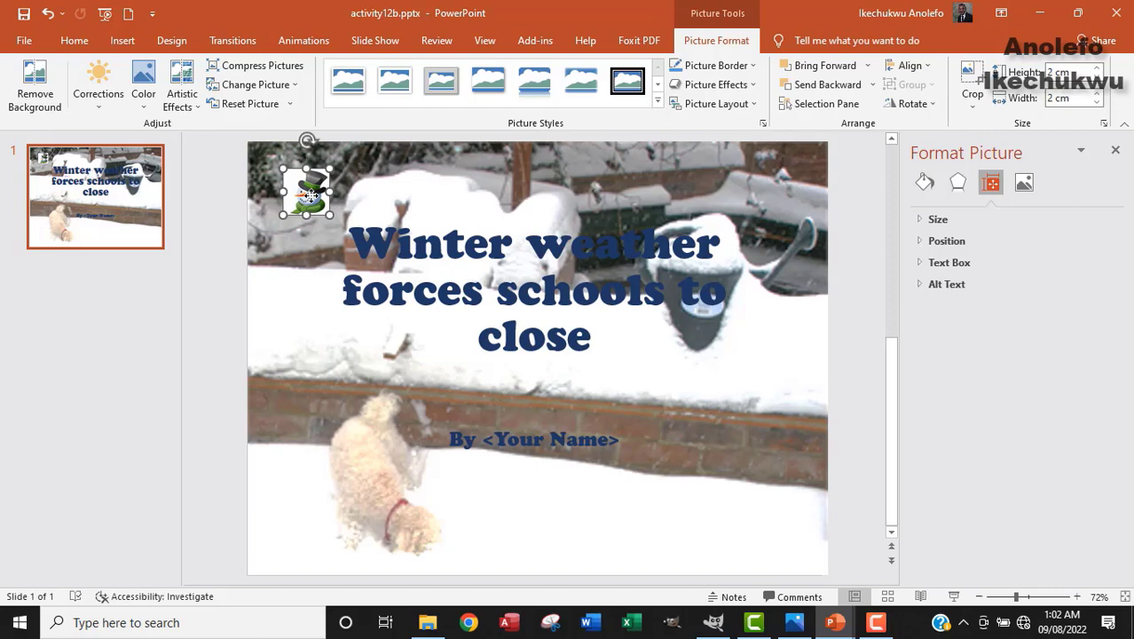
Save activity12b.pptx and minimize the Photos viewer to reveal the desktop
left_click(23, 16)
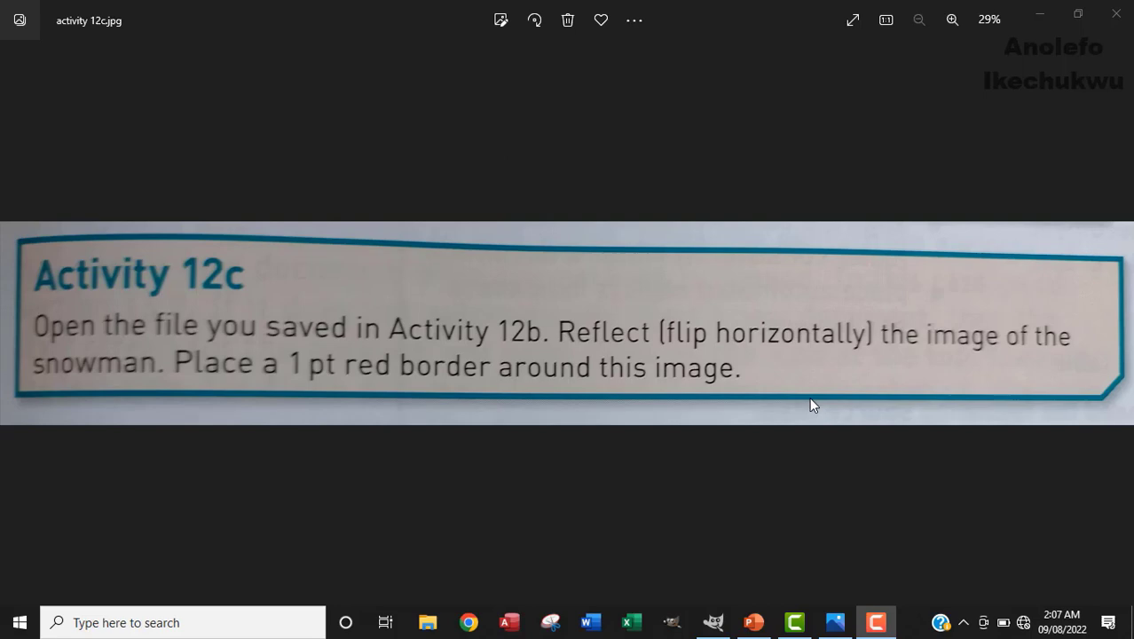
left_click(1043, 14)
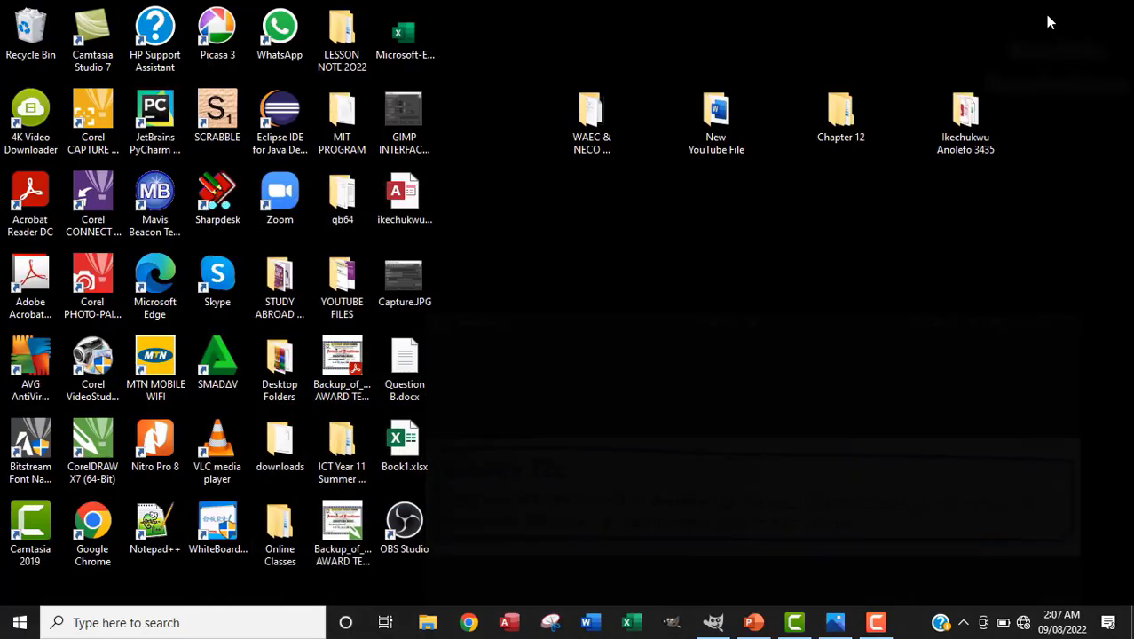
Open activity12b.pptx from the Chapter 12 > Worked_Chapter 12 folder
double_click(839, 114)
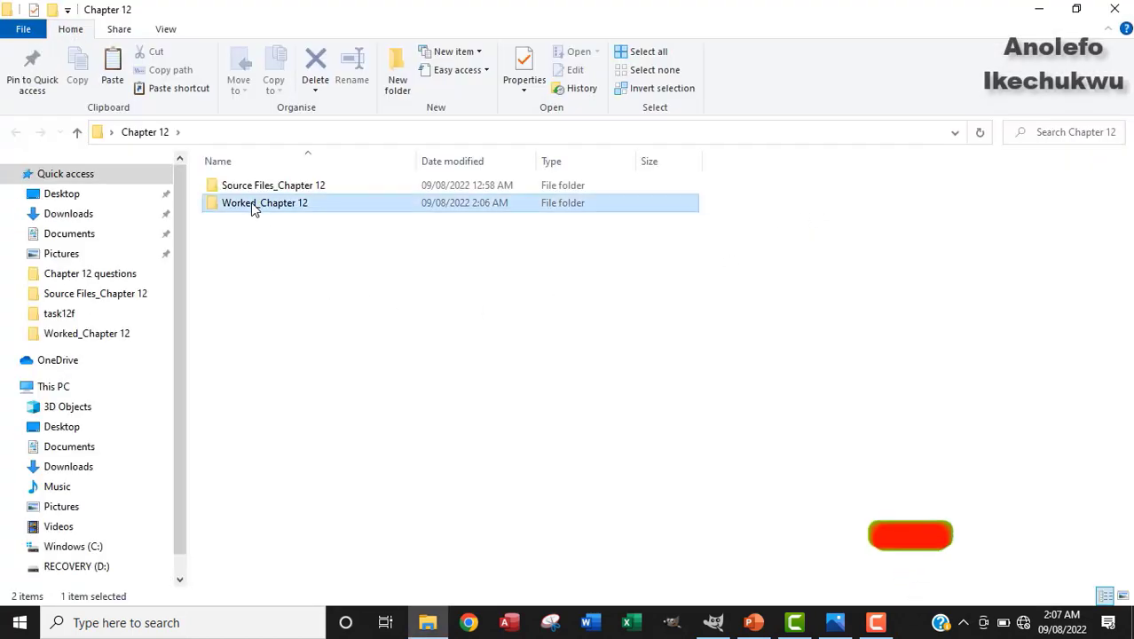
double_click(251, 205)
left_click(248, 240)
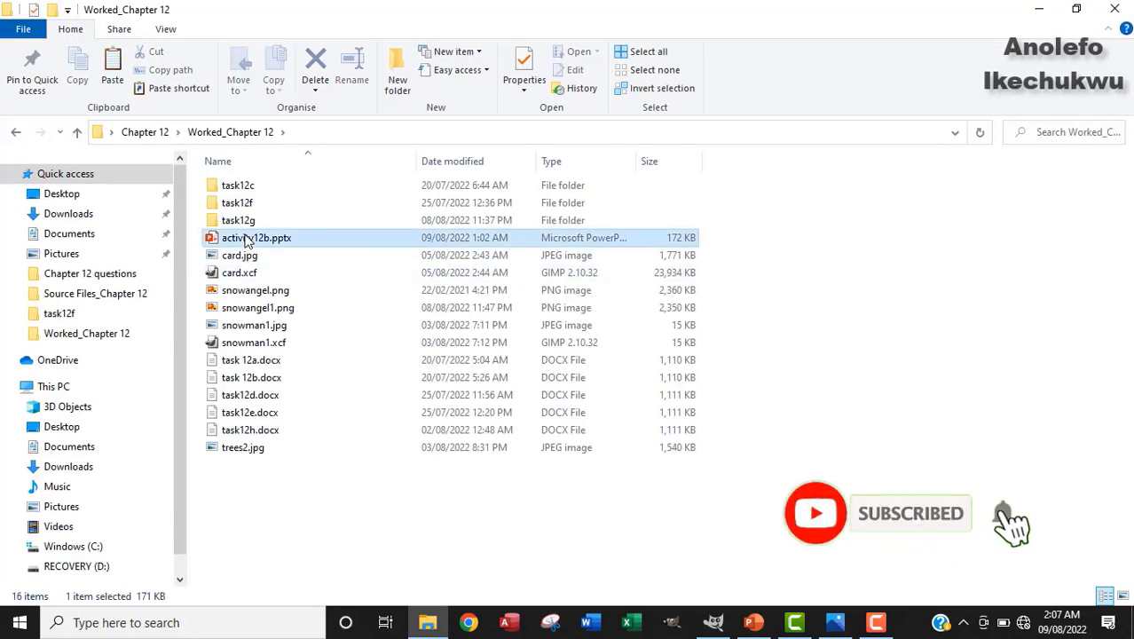
double_click(248, 240)
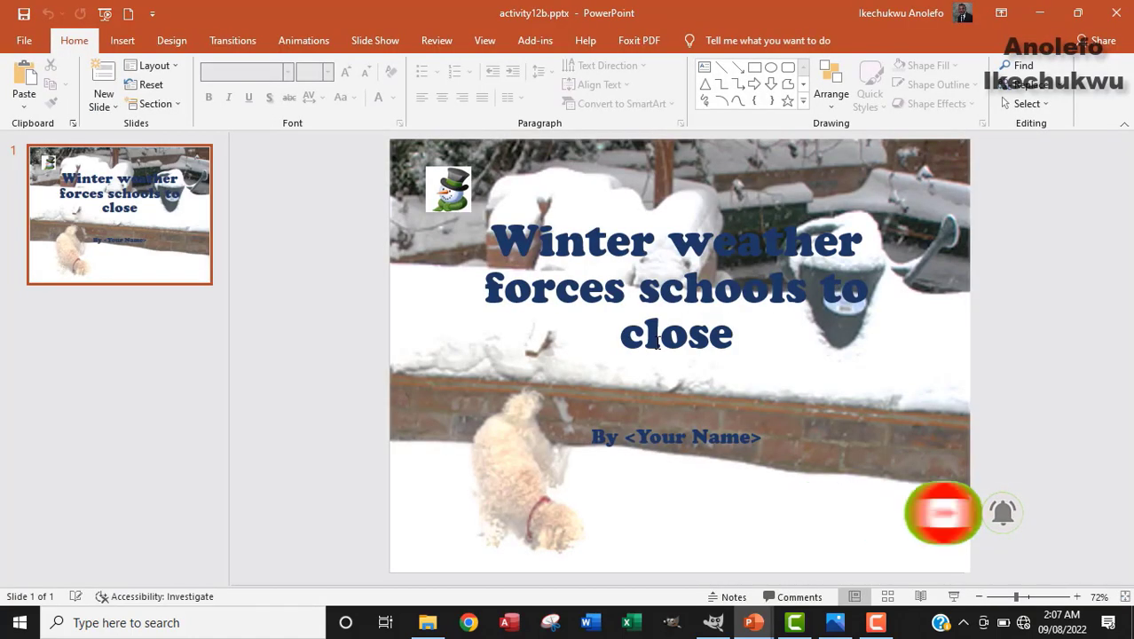
Save a copy of the presentation as activity12c.pptx in Worked_Chapter 12
left_click(23, 40)
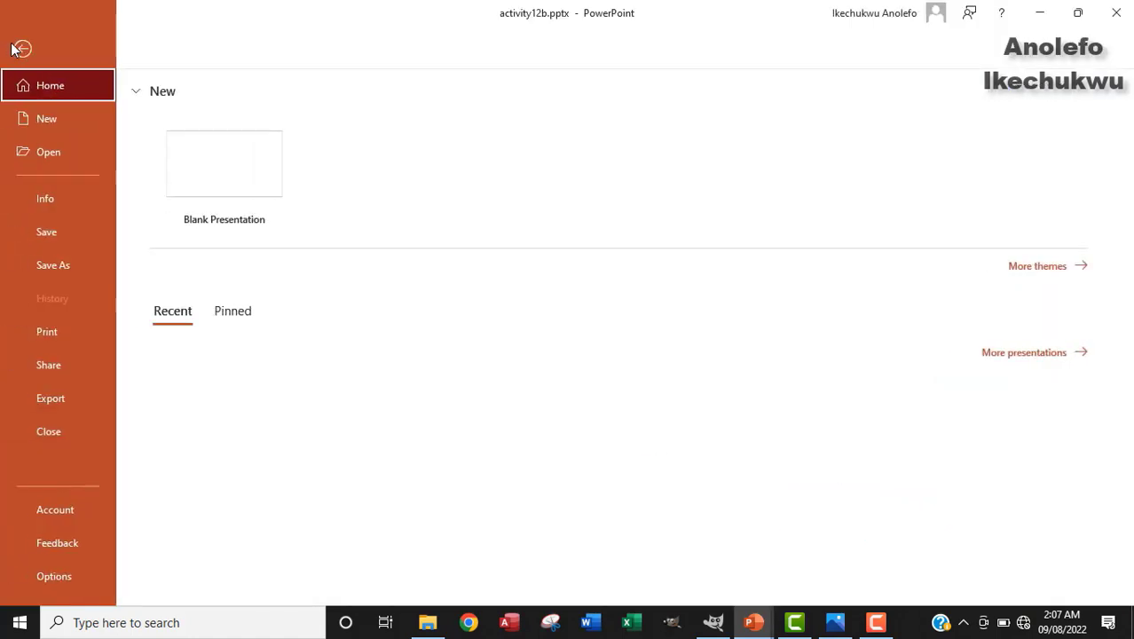
left_click(62, 268)
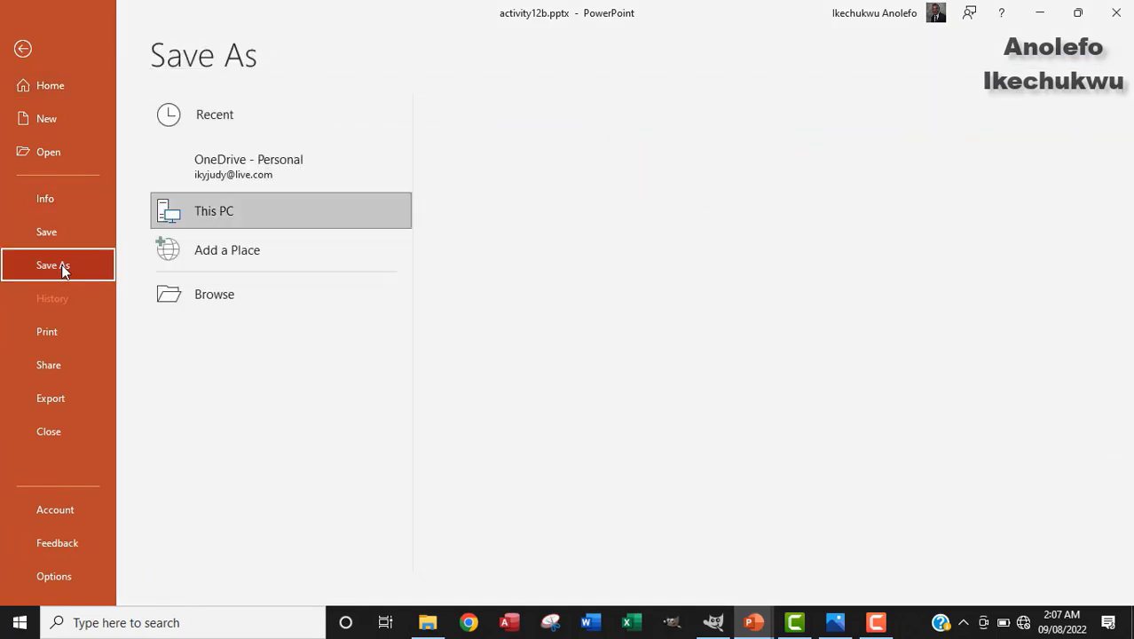
left_click(240, 289)
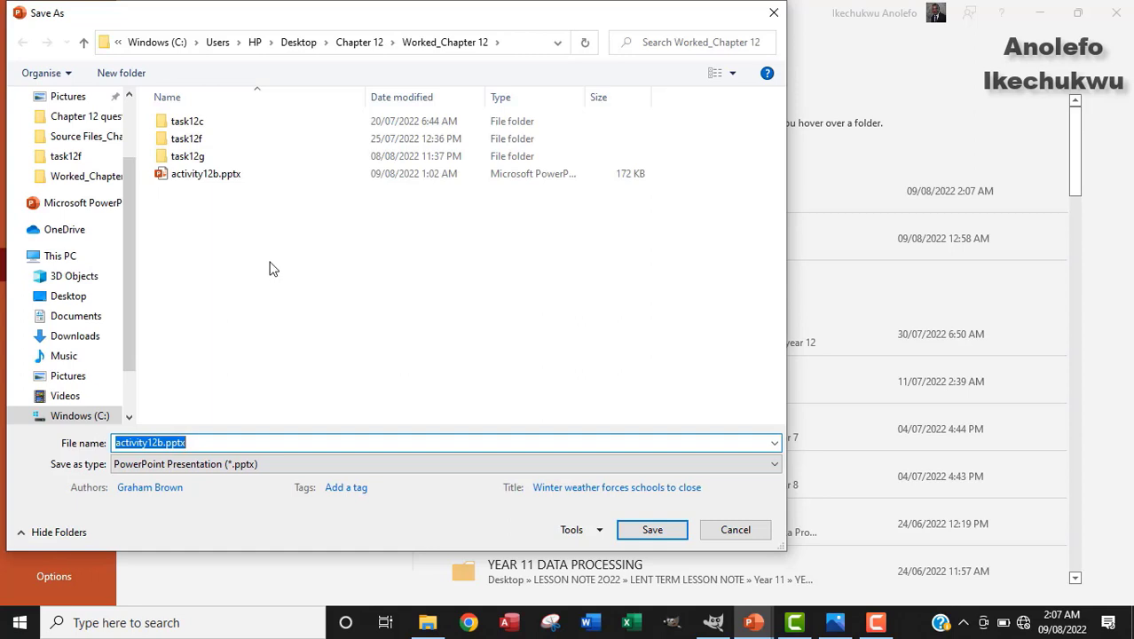
left_click(225, 442)
left_click_drag(213, 442, 160, 445)
key("BackSpace")
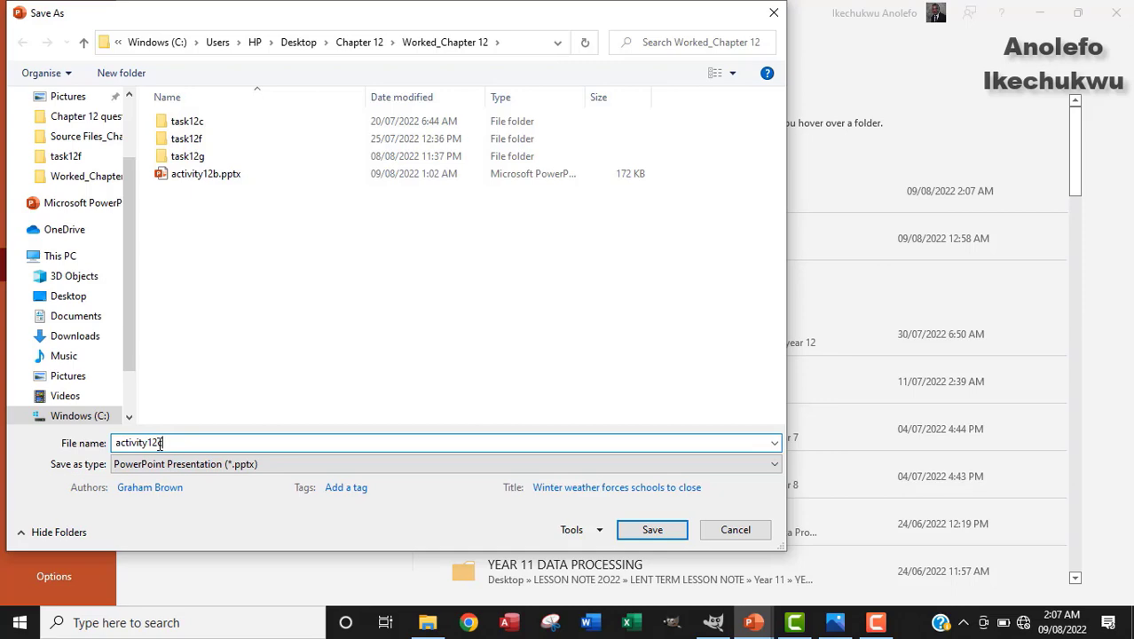
type("c")
key("Return")
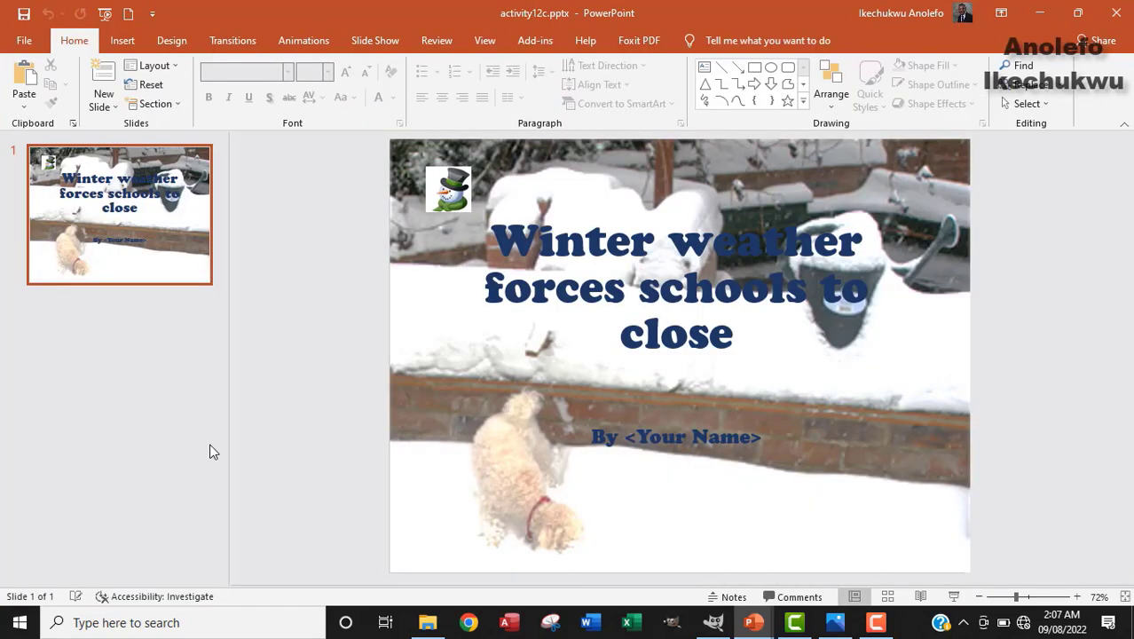
left_click(834, 625)
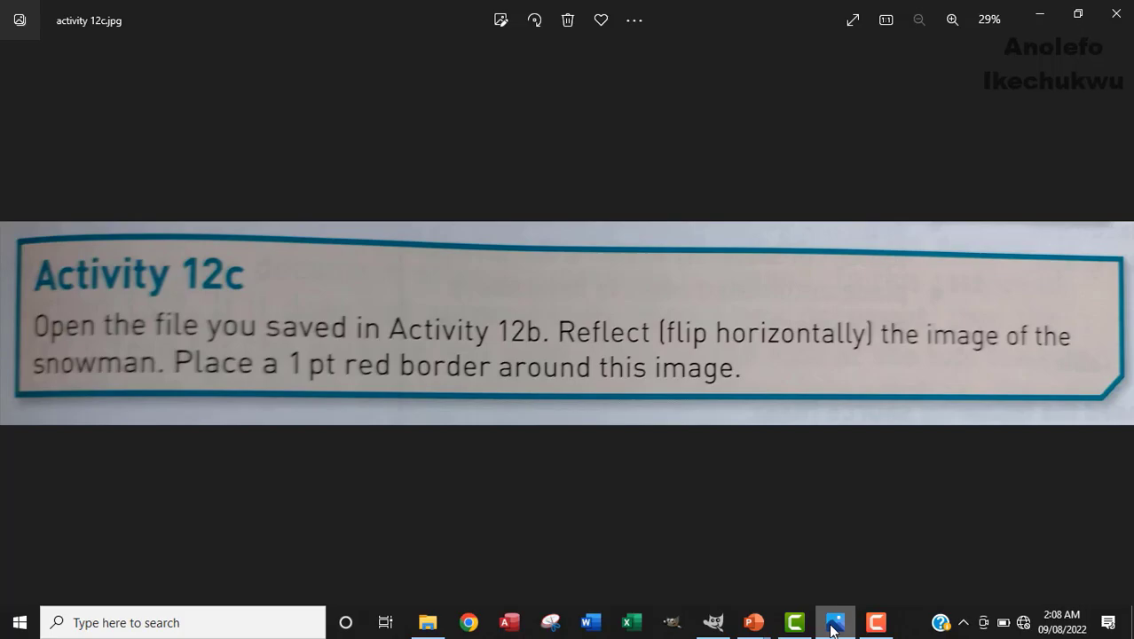
left_click(834, 627)
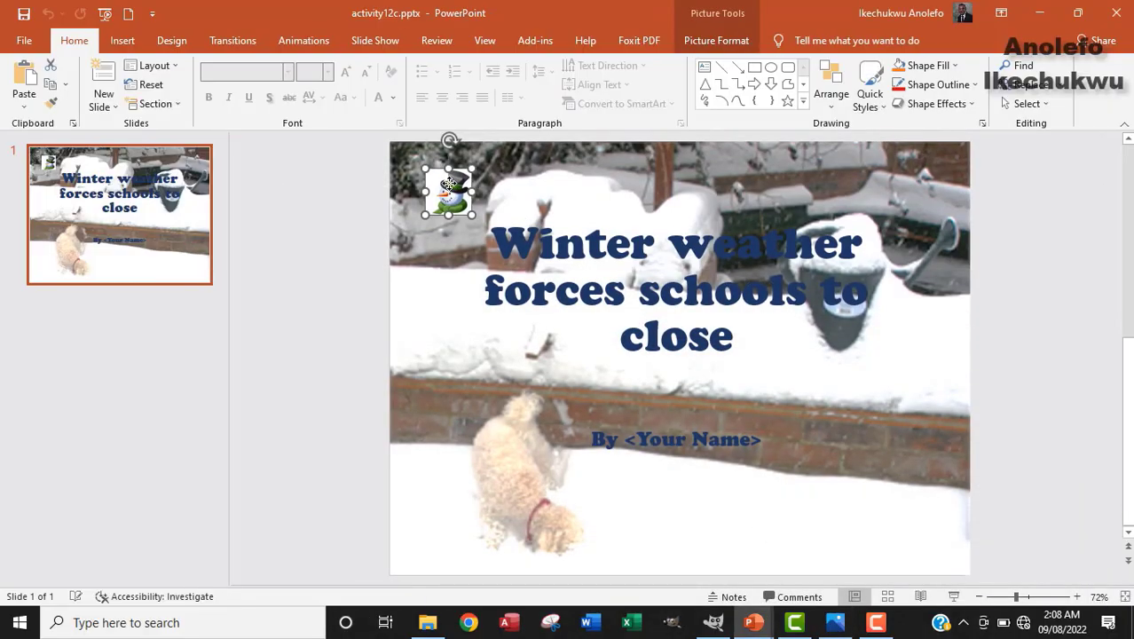
Flip the snowman picture horizontally and briefly check the Activity 12c instructions
left_click(715, 41)
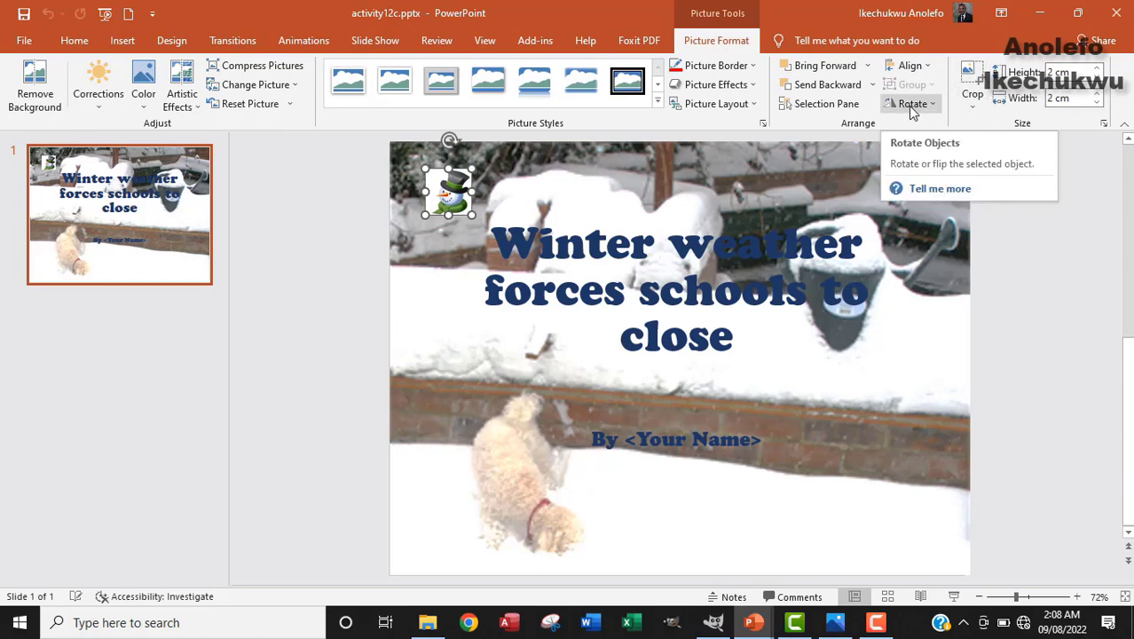
left_click(914, 107)
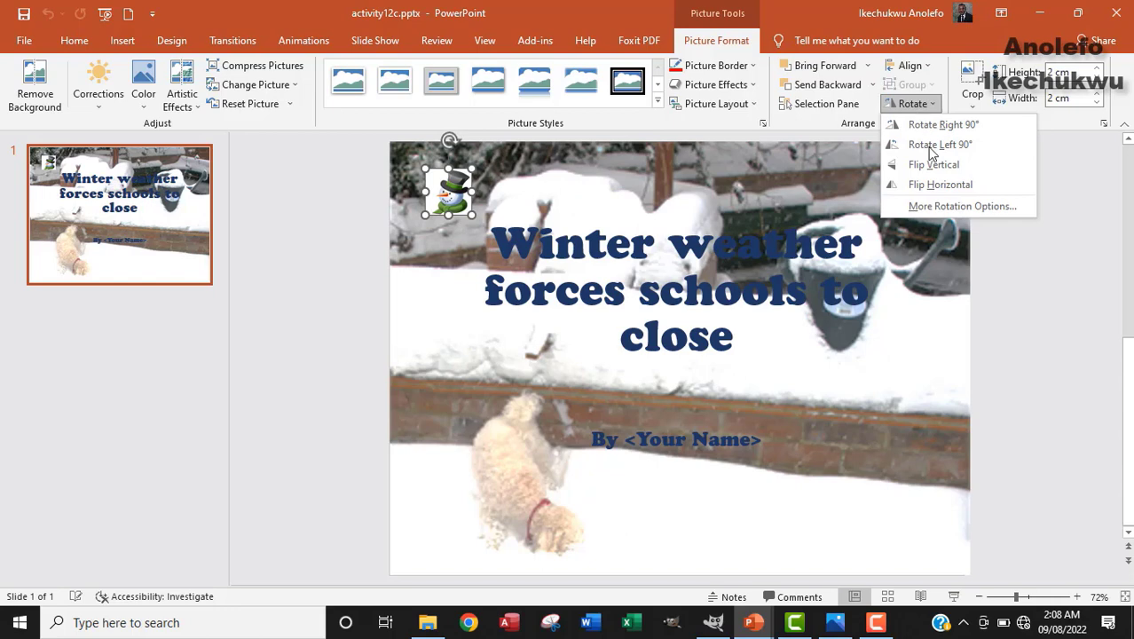
left_click(943, 184)
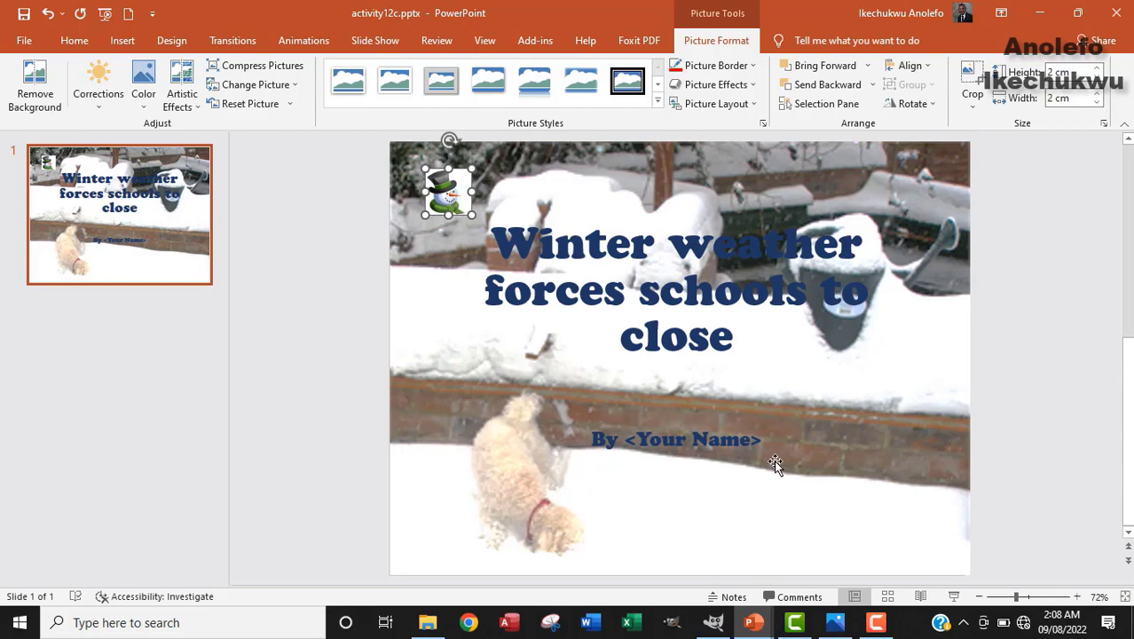
left_click(835, 622)
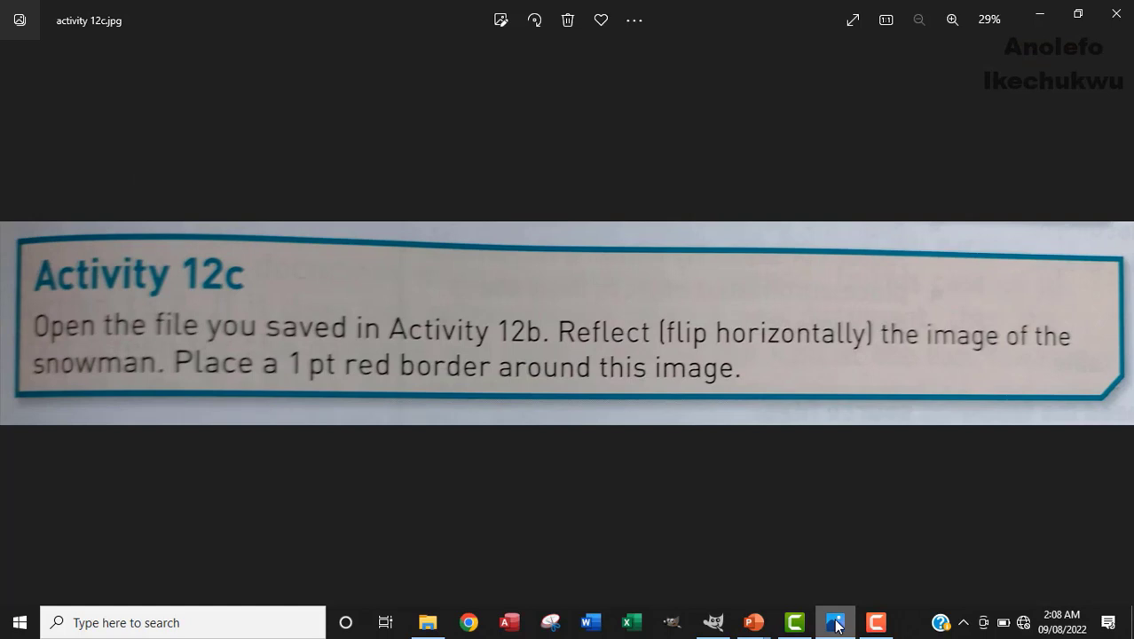
left_click(835, 622)
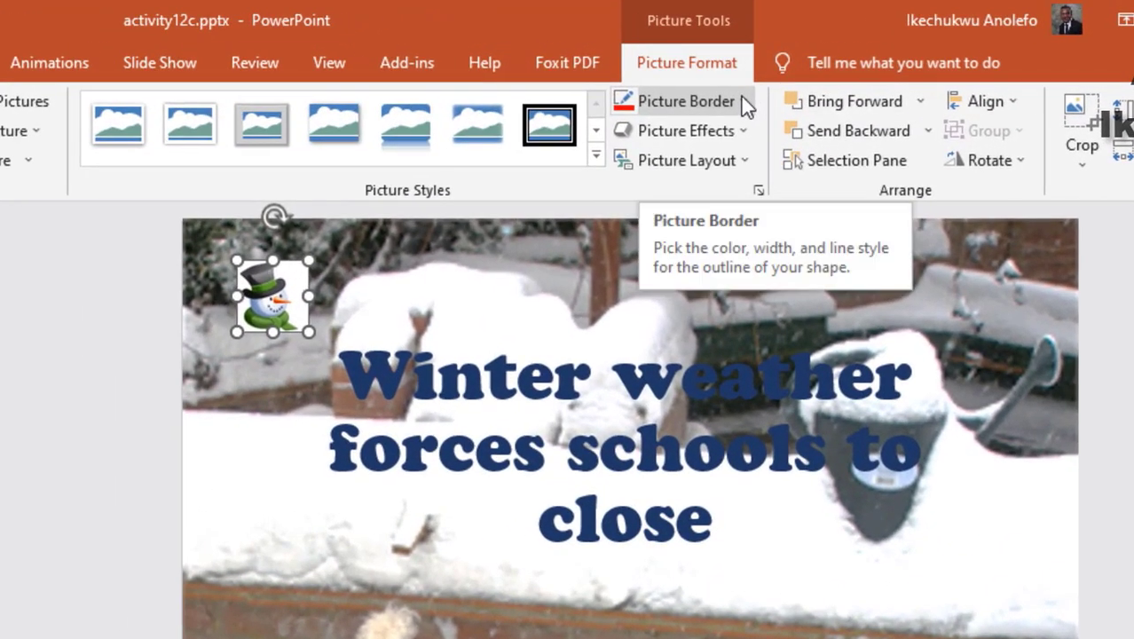
Give the snowman a red 1 pt picture border, then reselect the background and snowman
left_click(741, 100)
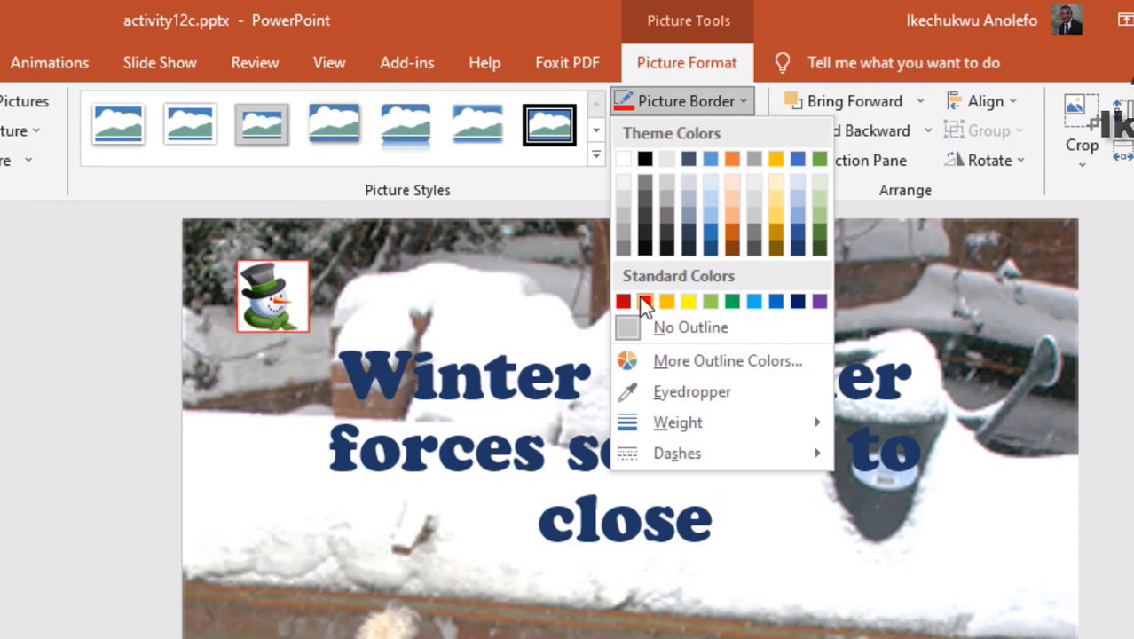
left_click(644, 303)
left_click(741, 105)
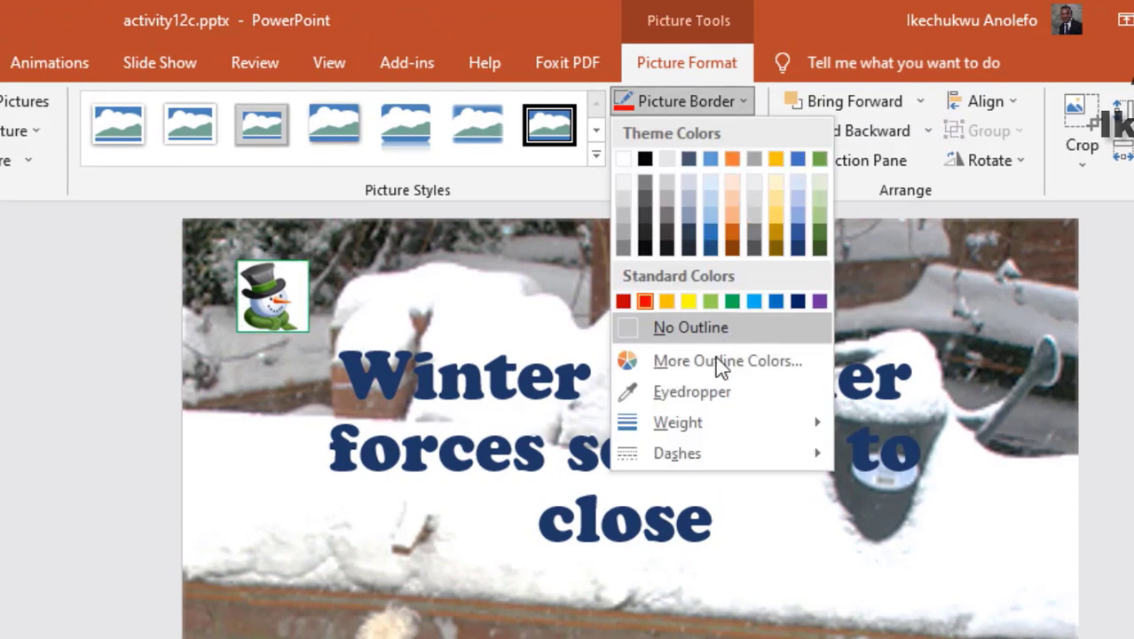
mouse_move(684, 430)
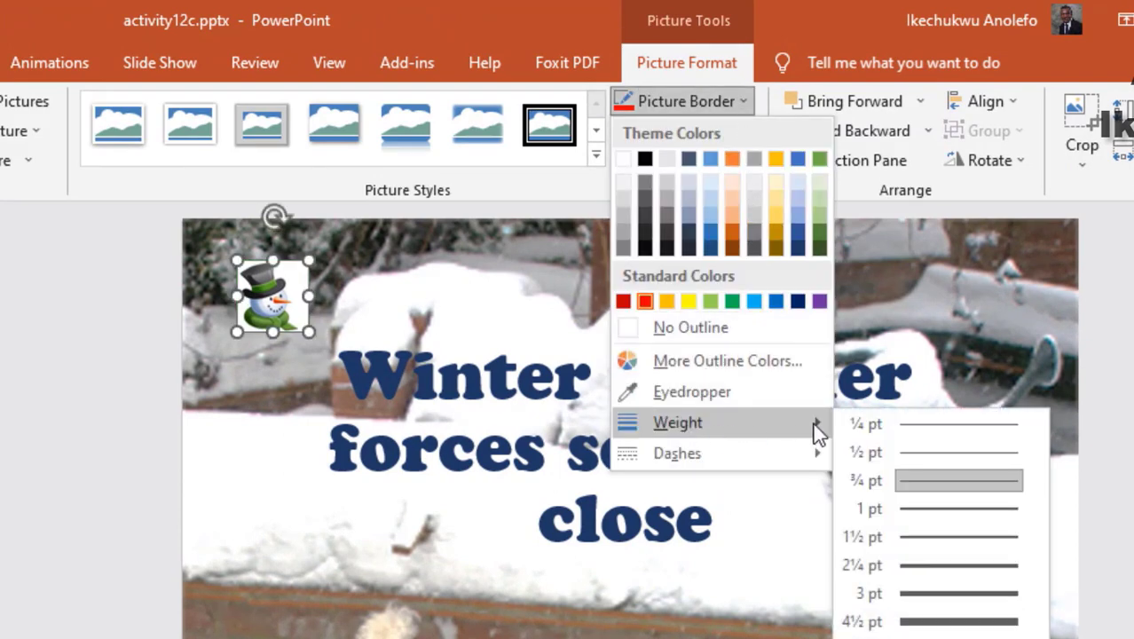
left_click(931, 509)
left_click(372, 315)
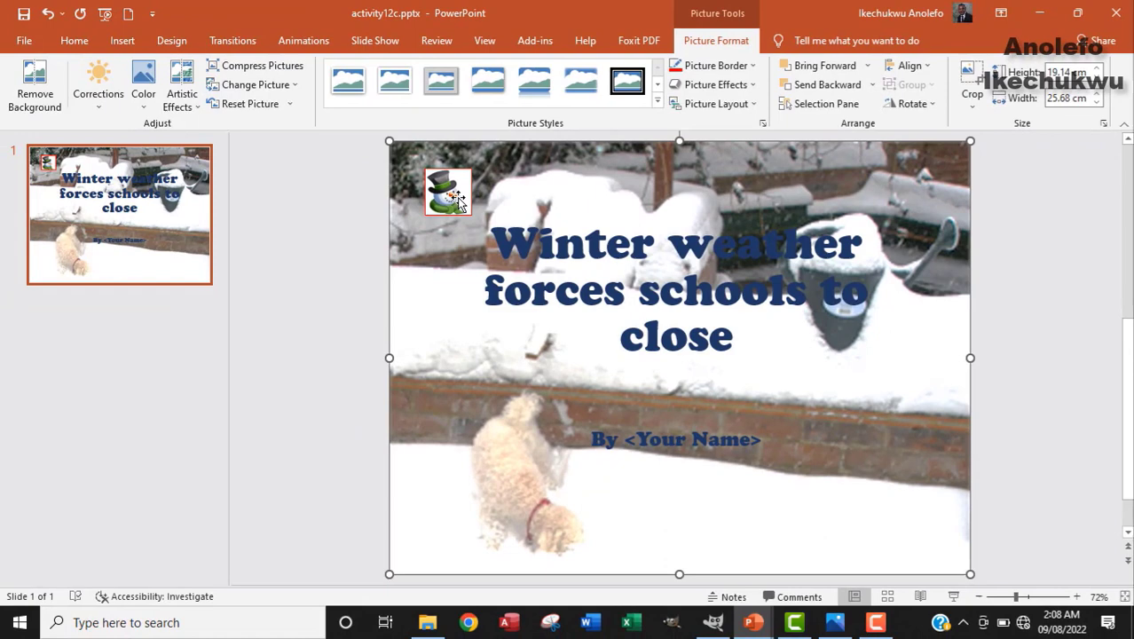
left_click(458, 201)
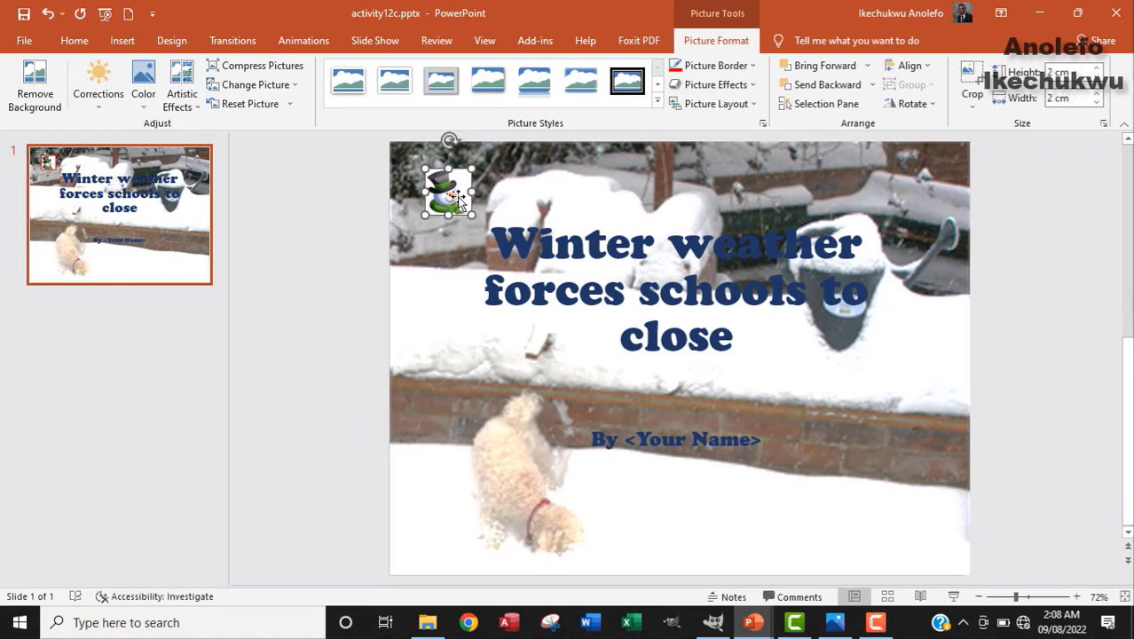
right_click(454, 195)
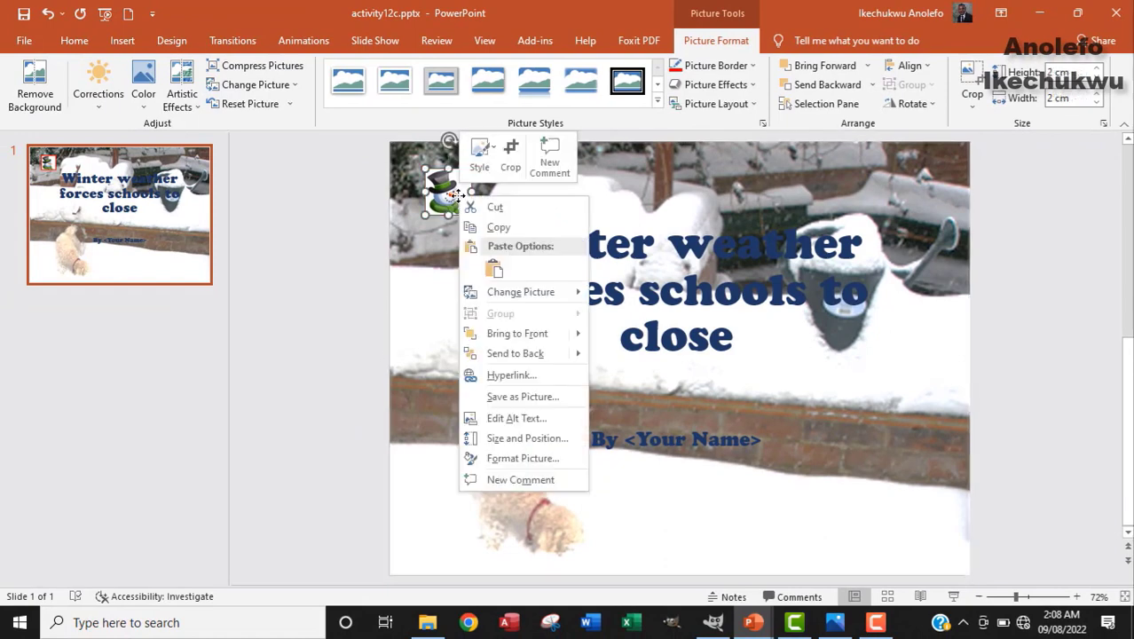
left_click(522, 457)
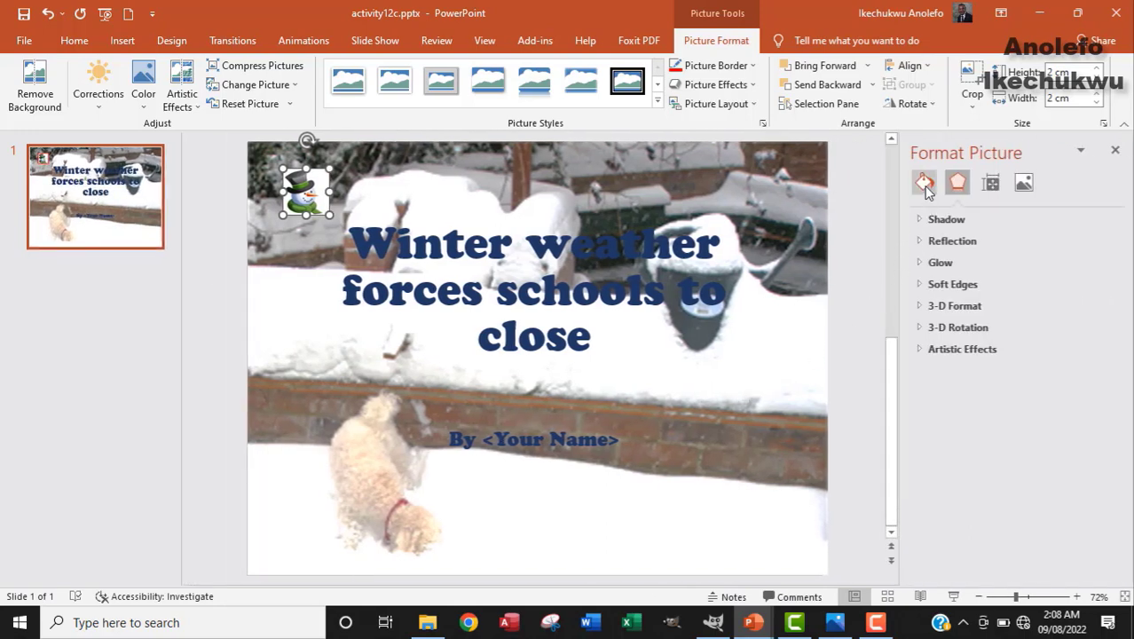
left_click(923, 184)
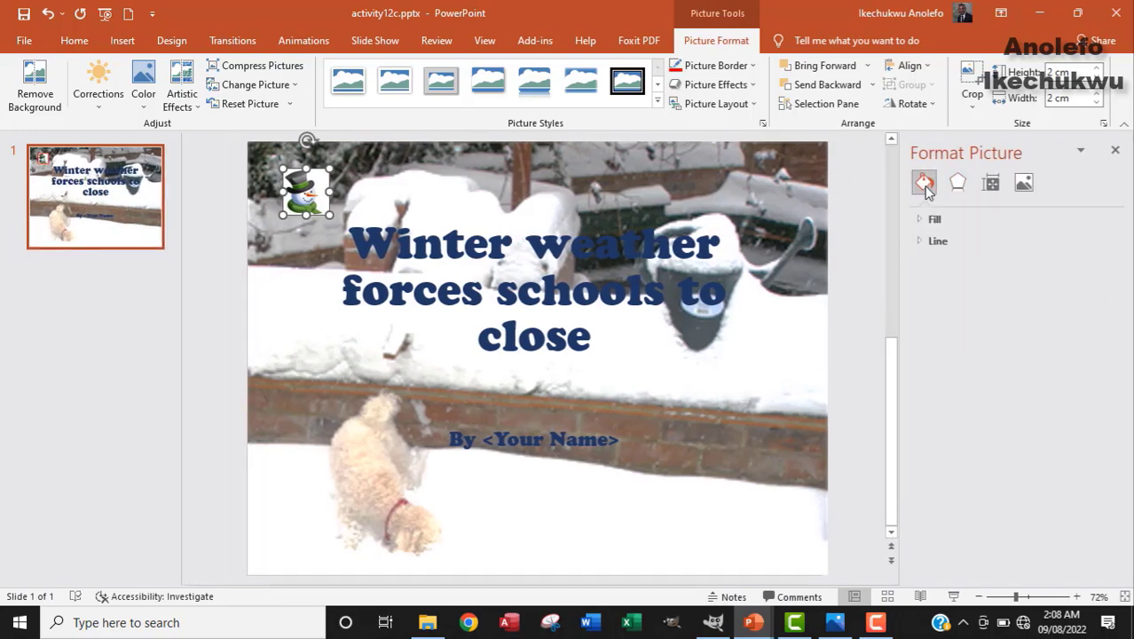
left_click(926, 241)
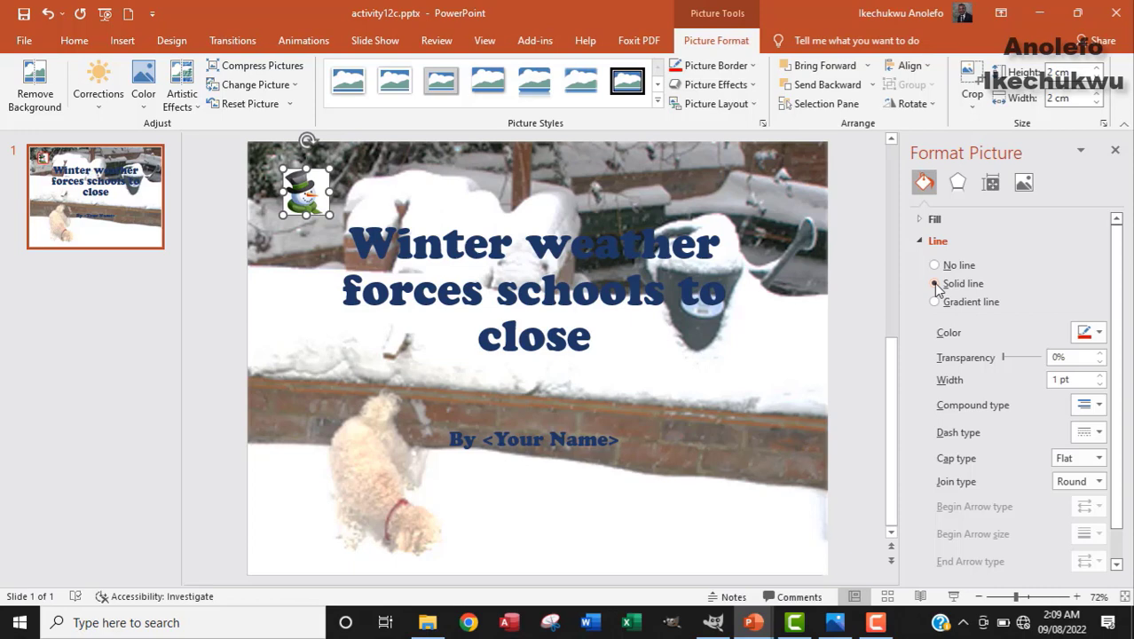
left_click(1100, 332)
left_click(1102, 332)
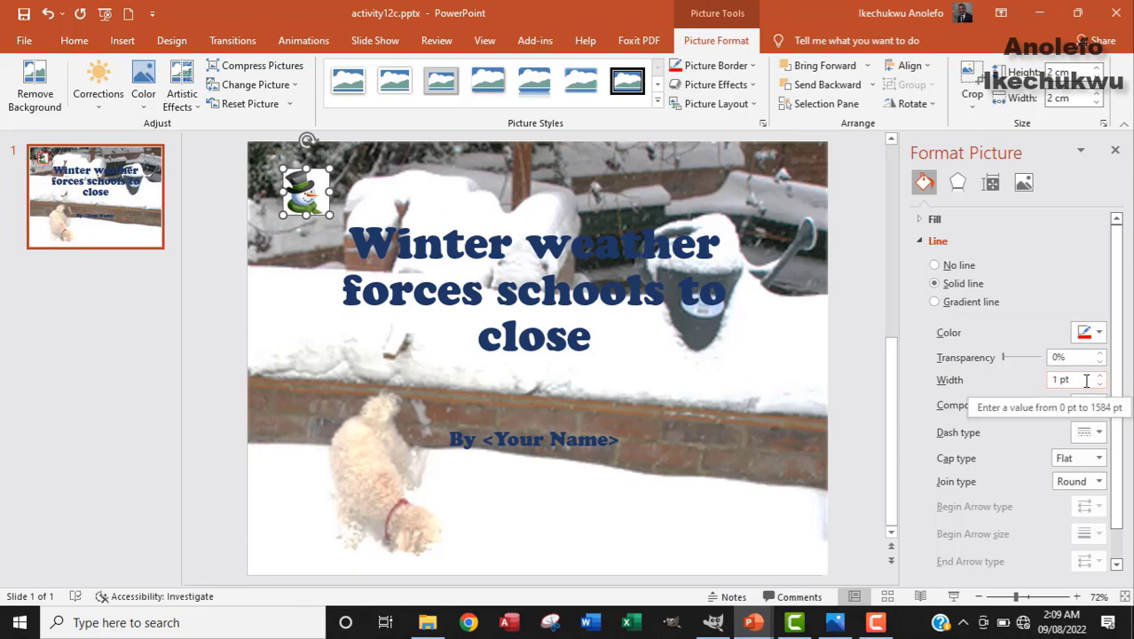
left_click(1114, 152)
left_click(603, 177)
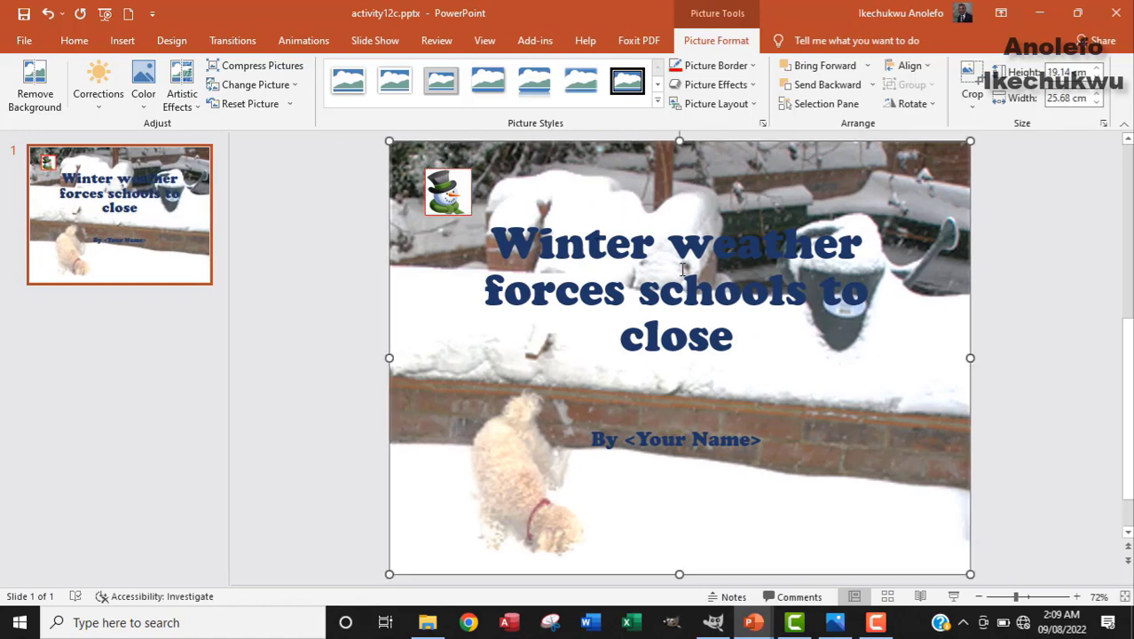
Leave the snowman picture's outline unchanged, select the snowy background, and close the Activity 12d brief
left_click(1001, 233)
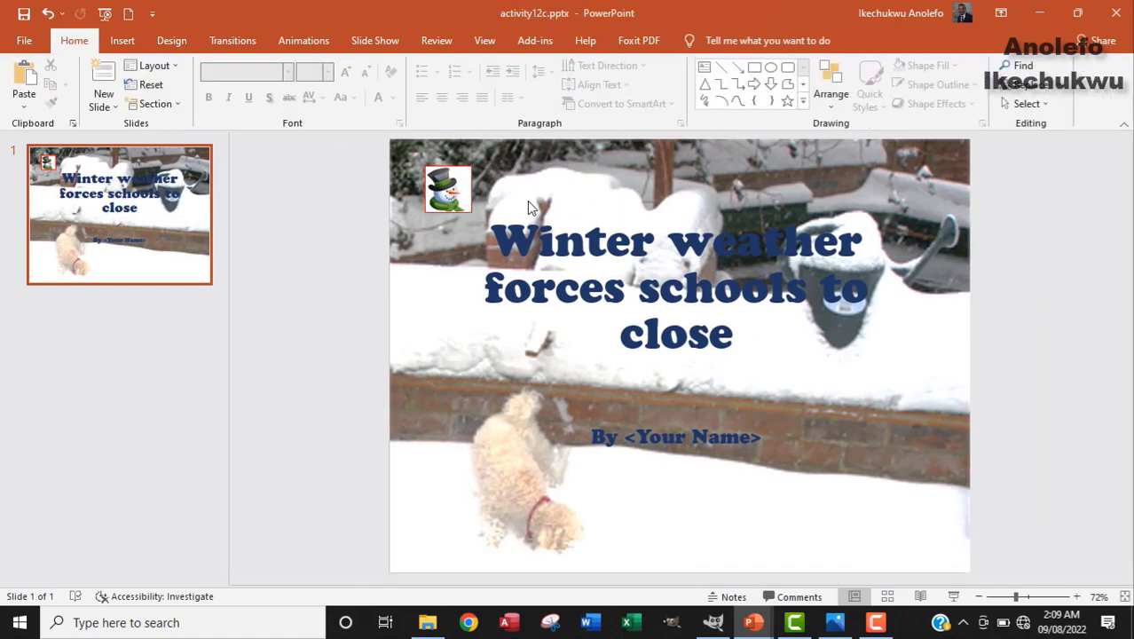
left_click(450, 194)
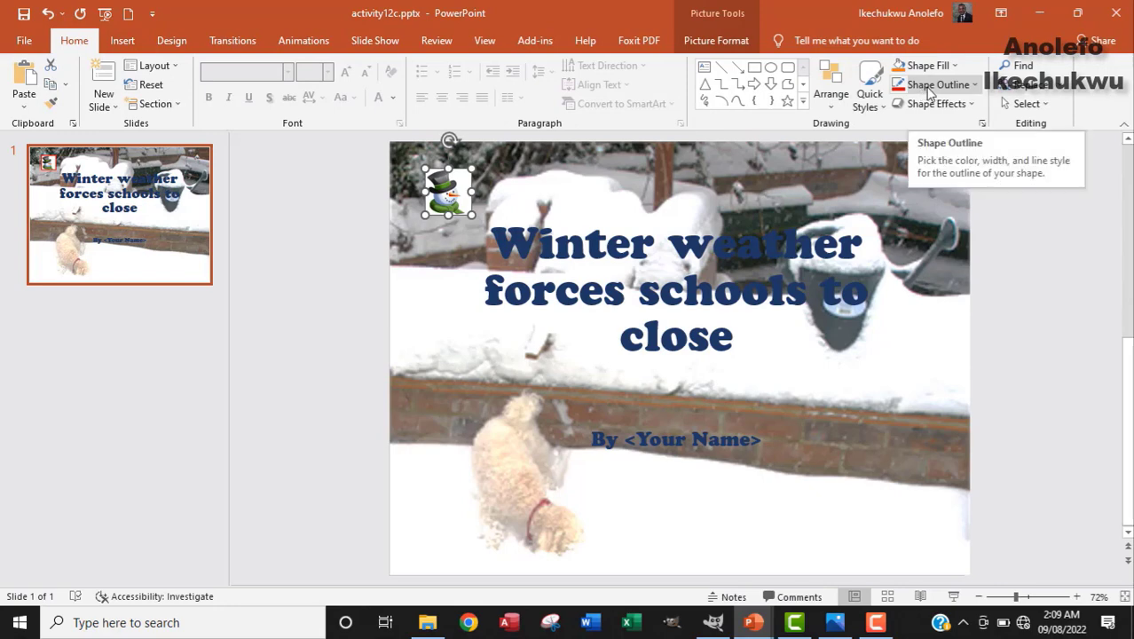
left_click(973, 92)
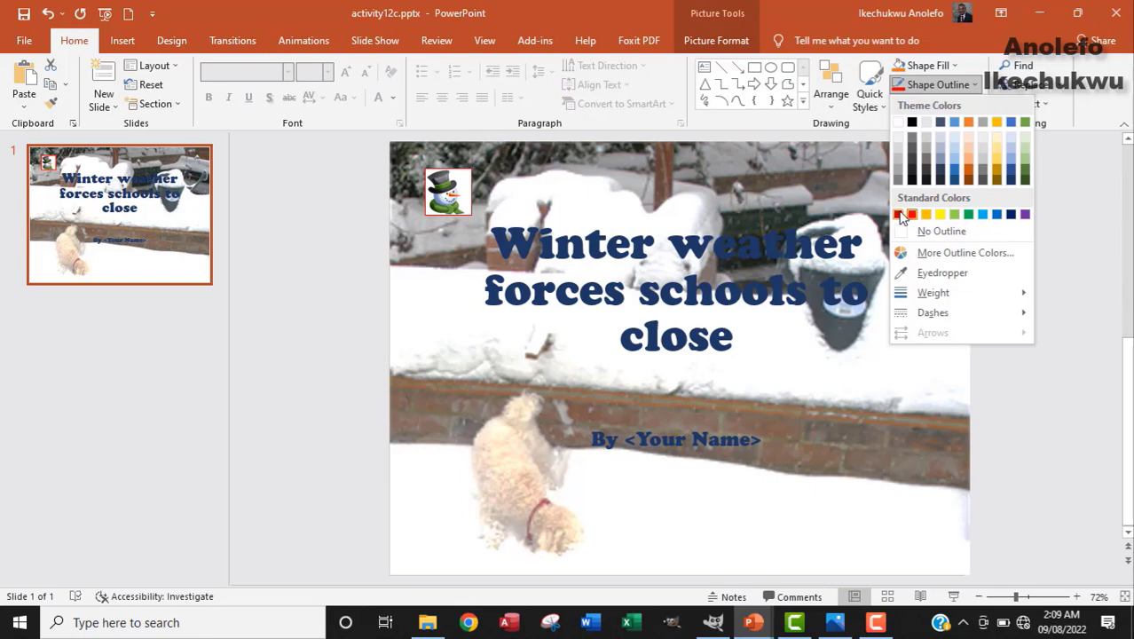
mouse_move(917, 302)
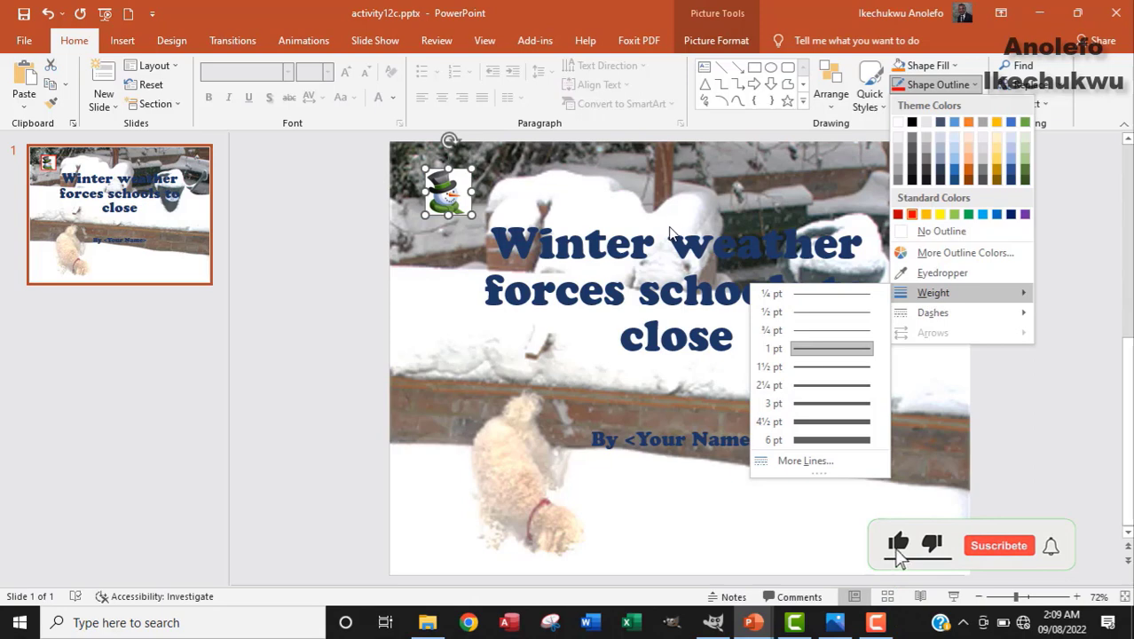
left_click(496, 211)
left_click(416, 219)
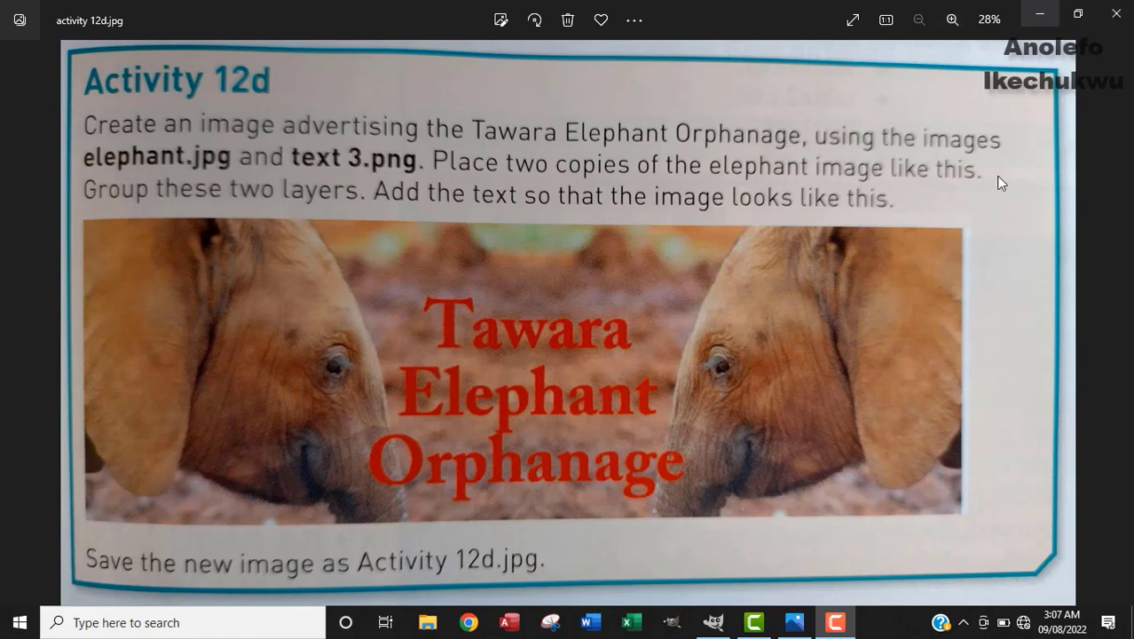
key("alt+F4")
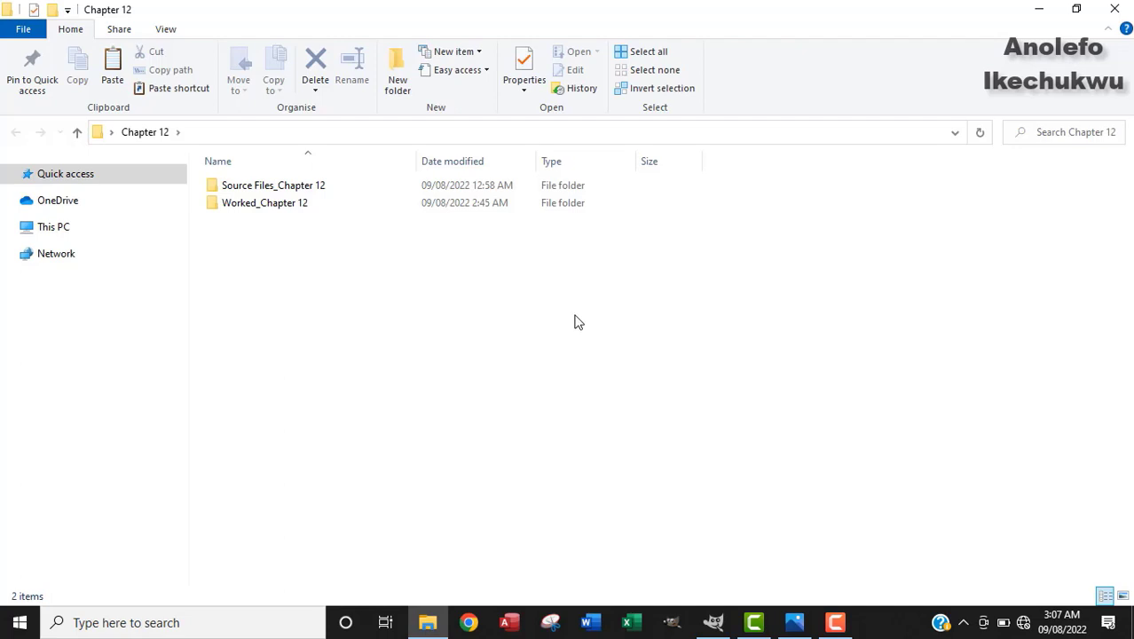
Open elephant.jpg from the Source Files_Chapter 12 folder with GIMP
double_click(279, 194)
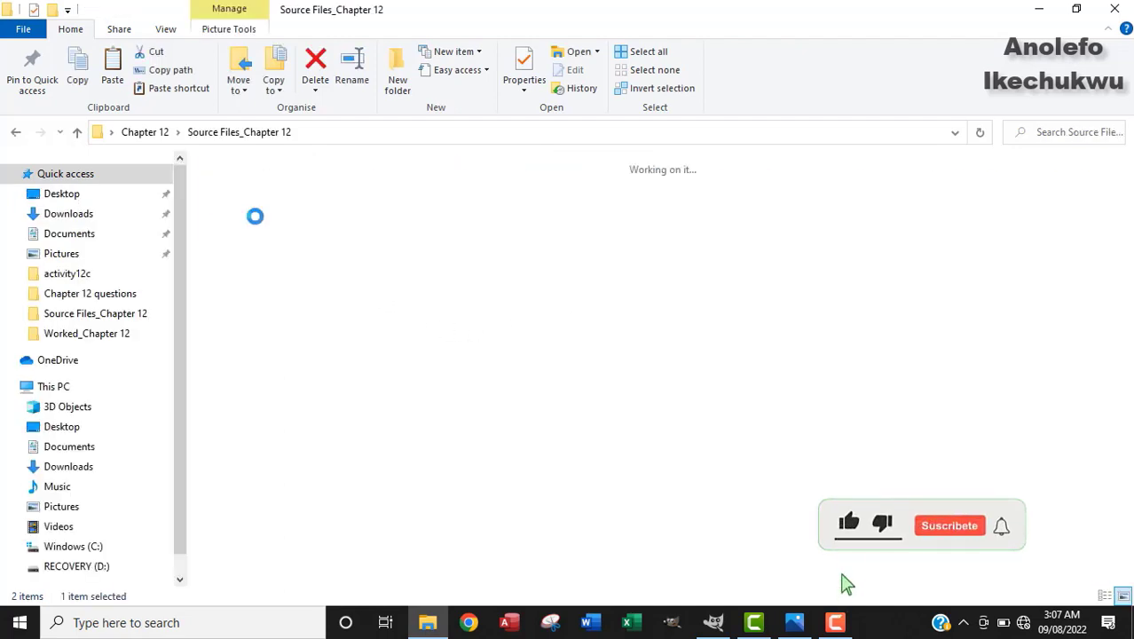
left_click(322, 217)
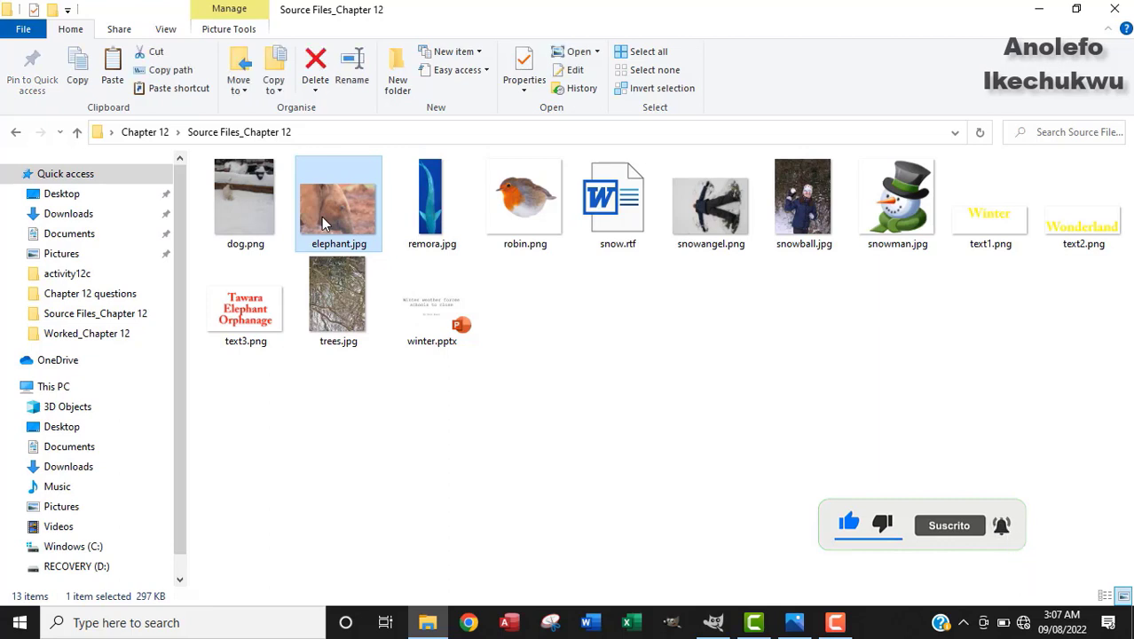
right_click(322, 220)
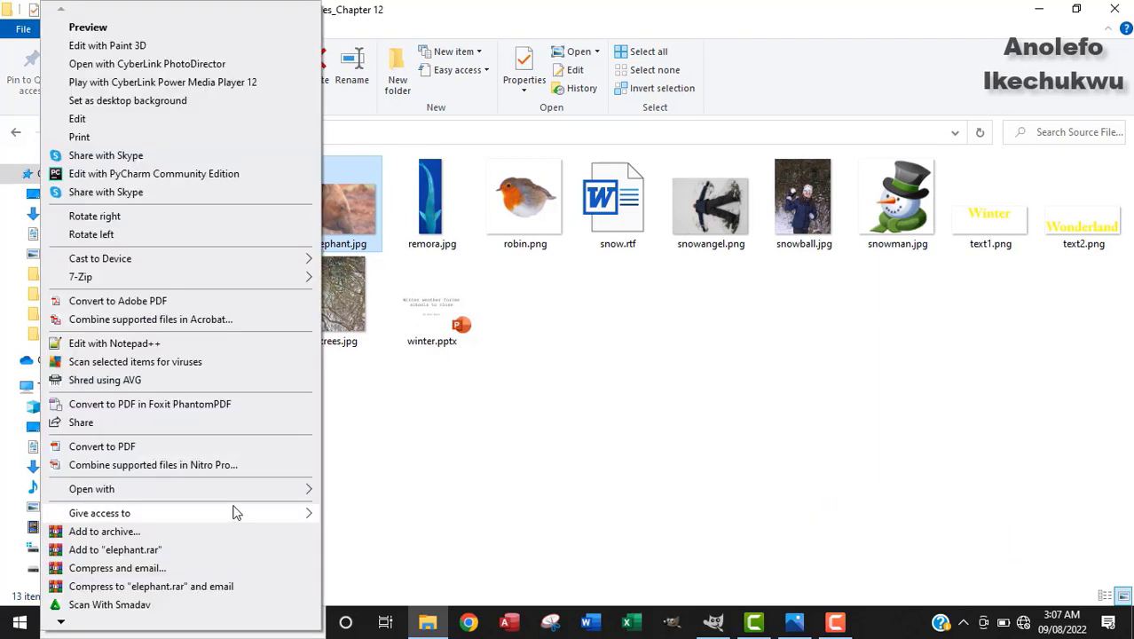
mouse_move(242, 489)
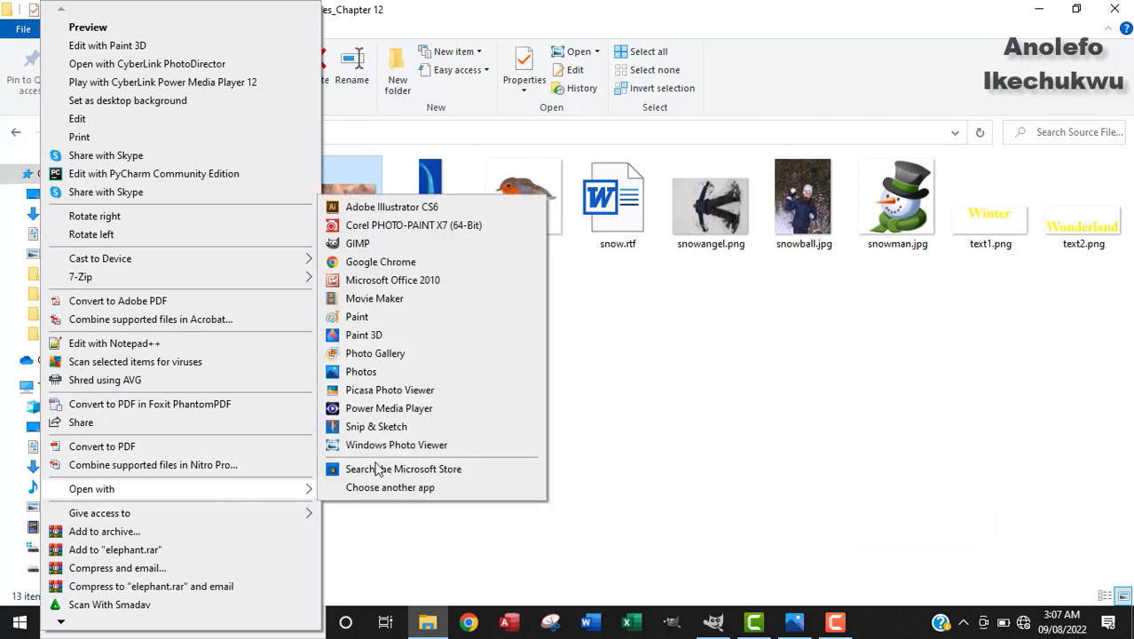
left_click(368, 245)
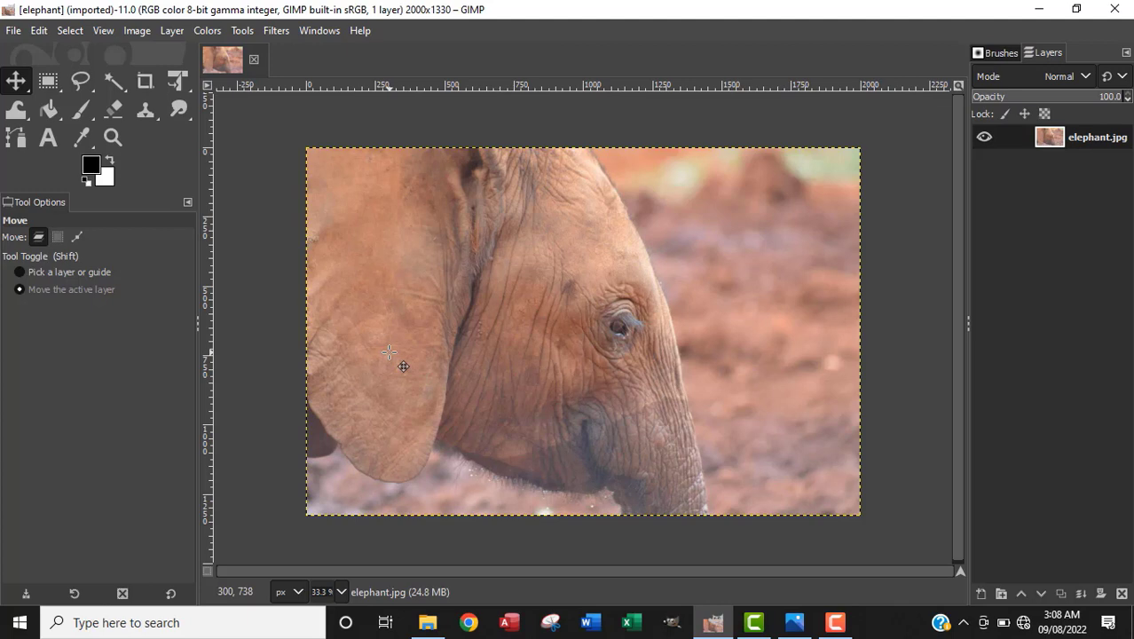
Mirror the elephant photo using Image > Transform > Flip Horizontally
left_click(138, 31)
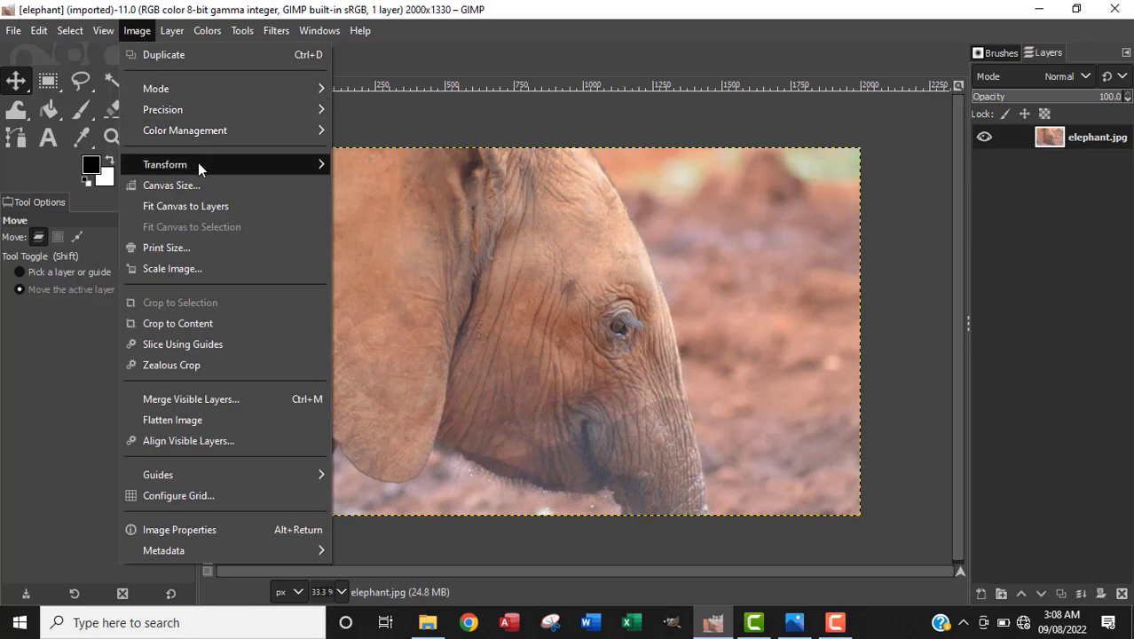
mouse_move(198, 163)
left_click(379, 169)
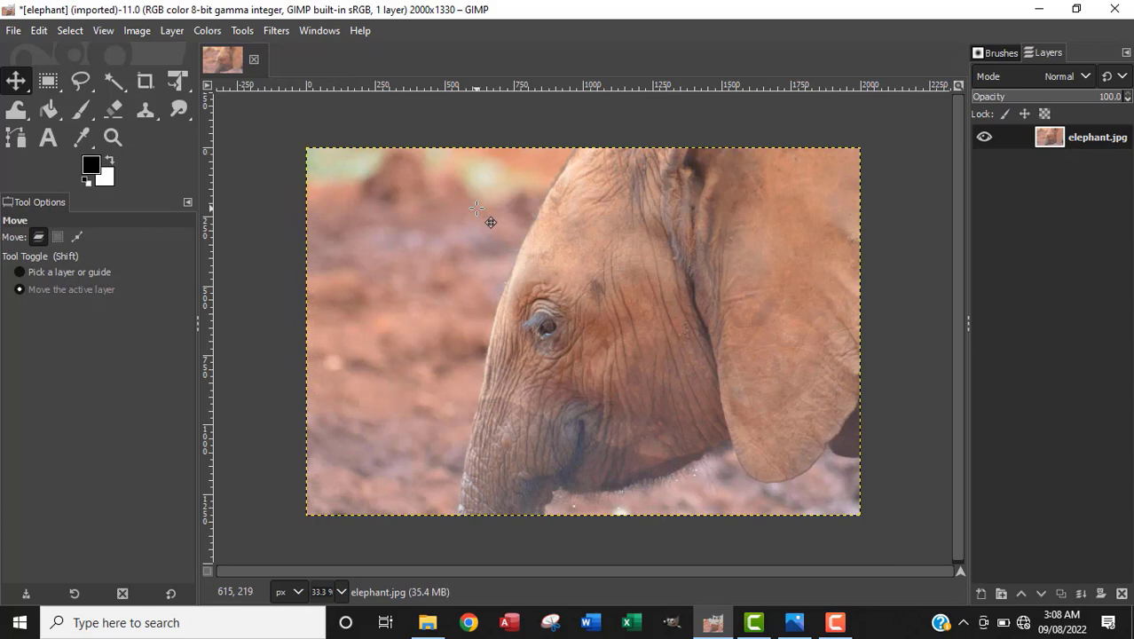
right_click(1052, 140)
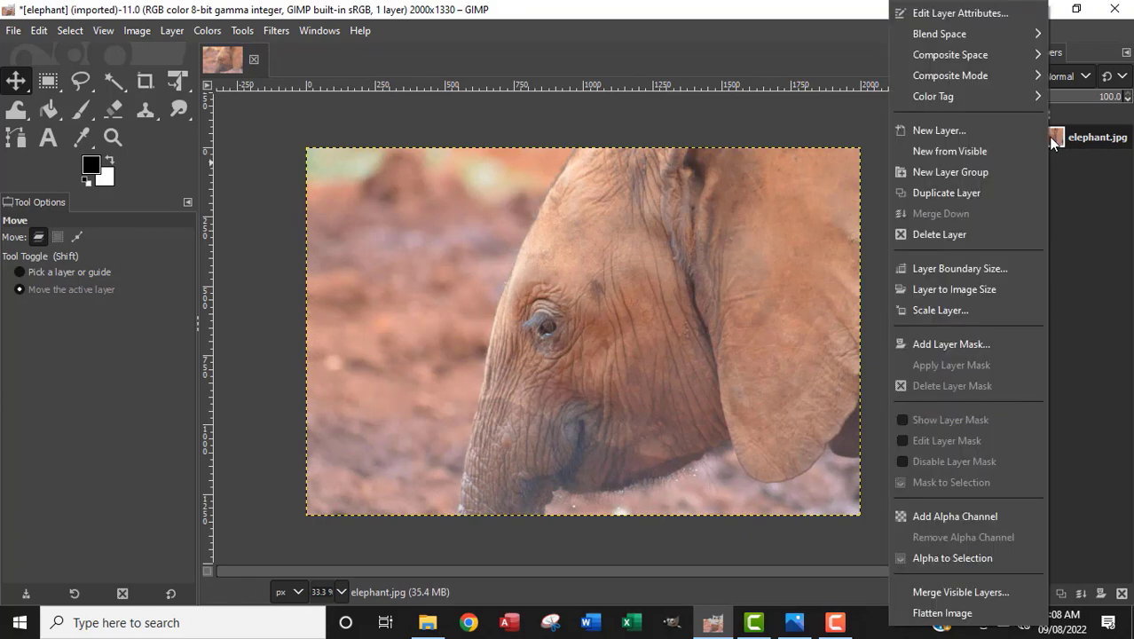
Scale the flipped elephant layer to 1000 px wide and move it to the canvas's right side
left_click(941, 313)
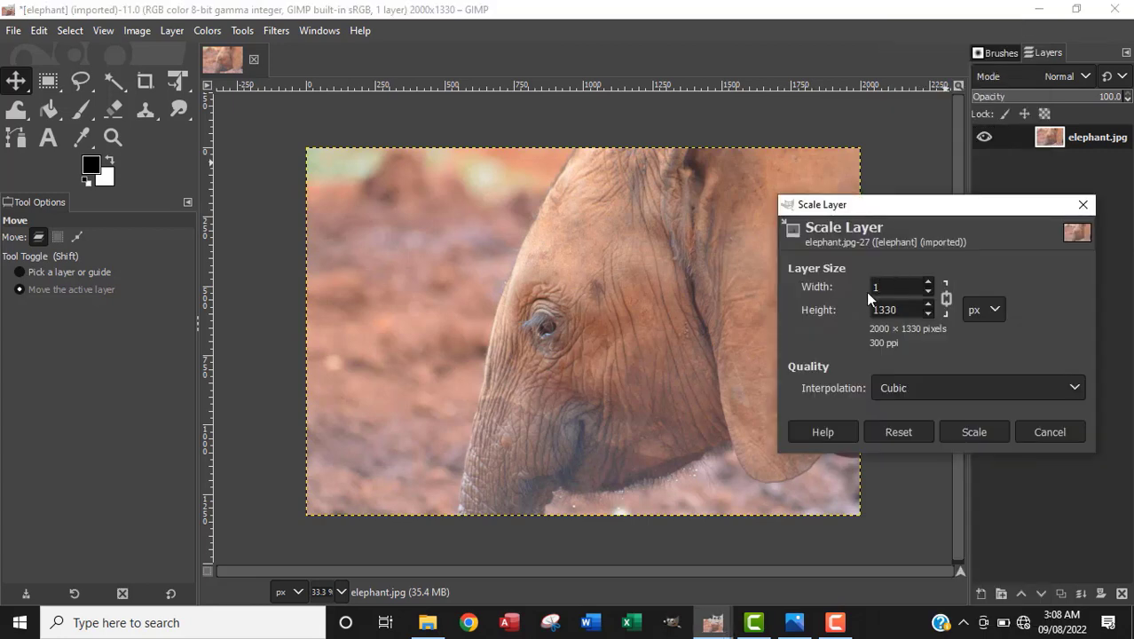
type("1000")
left_click(973, 431)
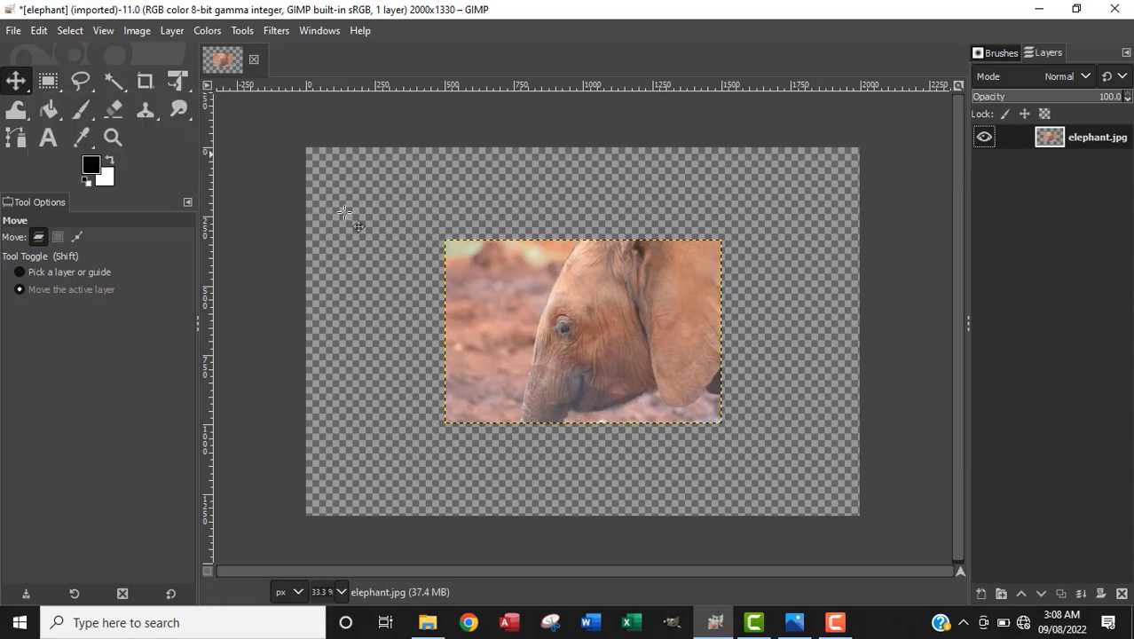
left_click_drag(602, 344, 739, 353)
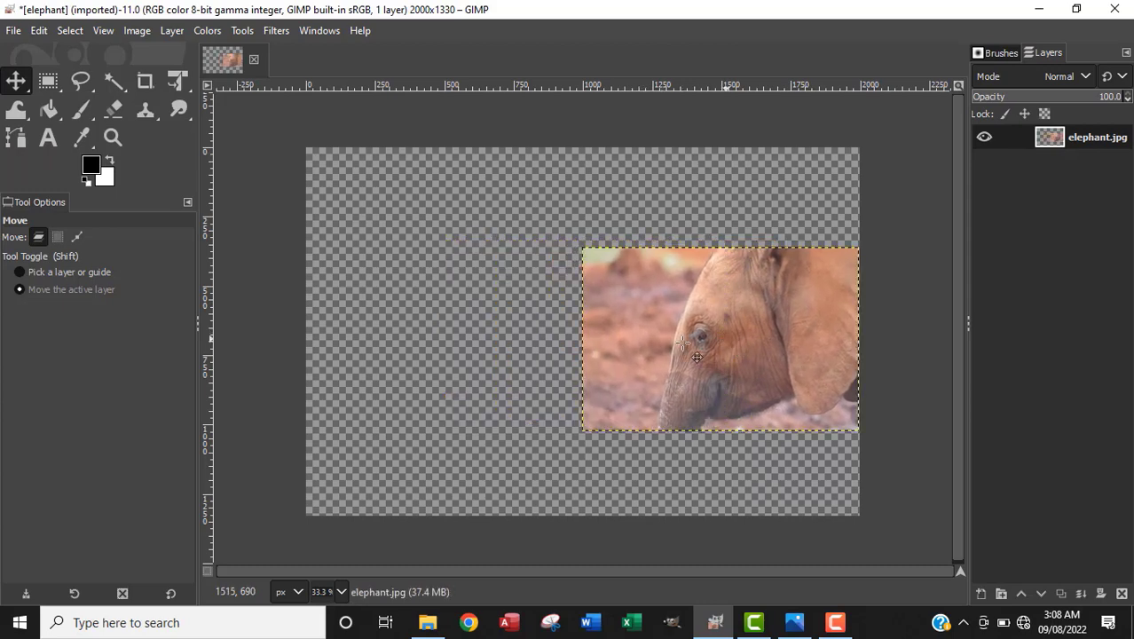
left_click(13, 30)
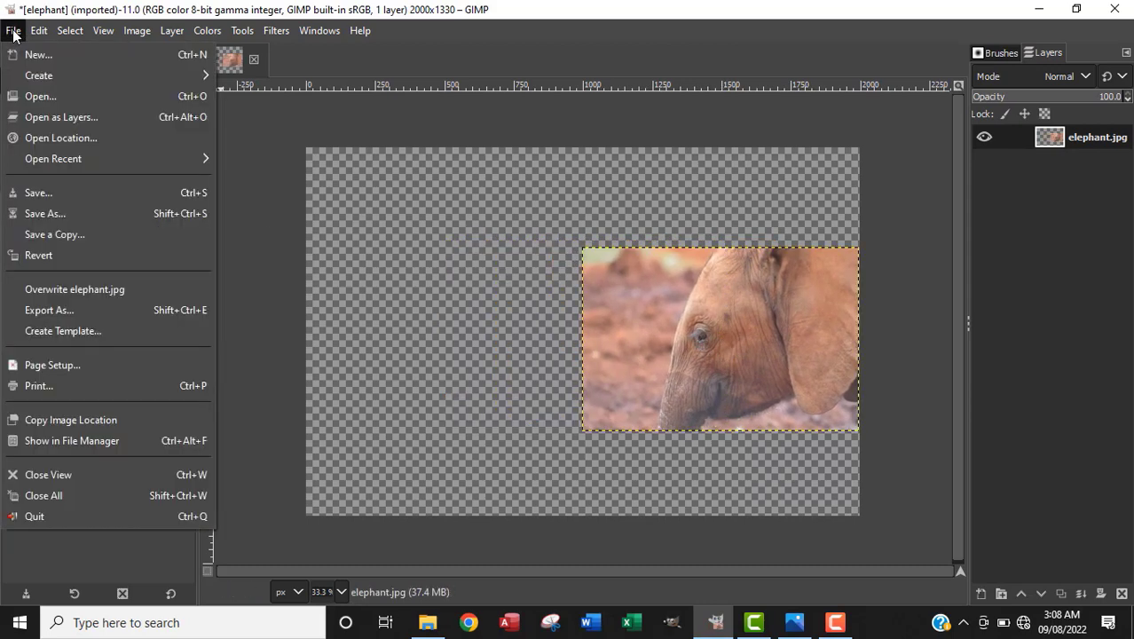
Add elephant.jpg again as a new layer and scale it to 1000 × 665 px
left_click(61, 118)
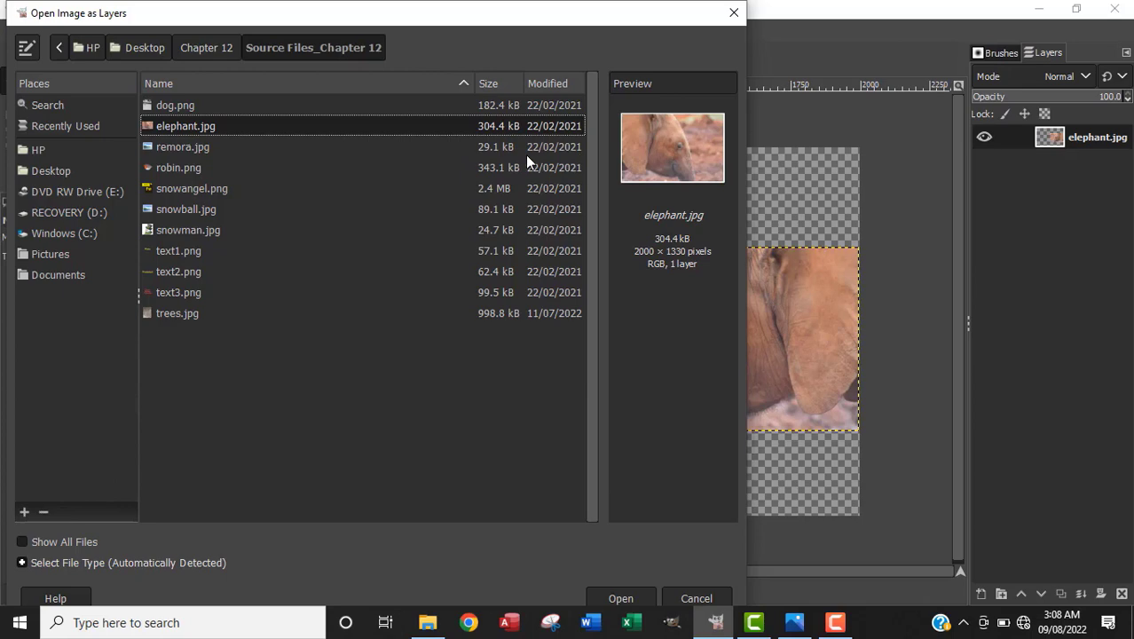
left_click(619, 598)
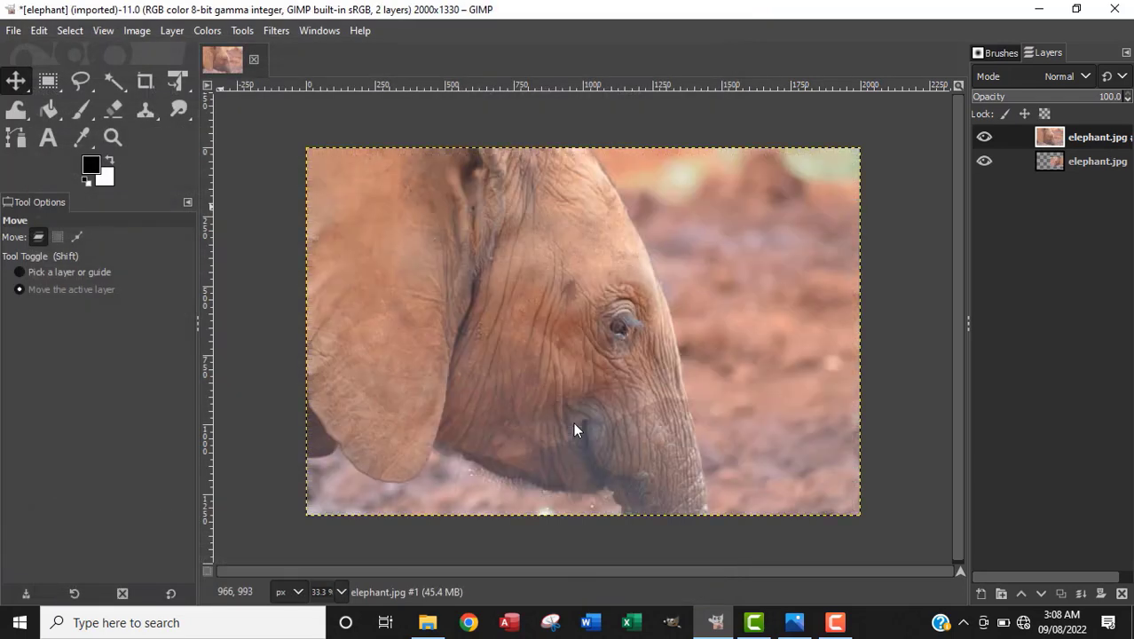
right_click(1049, 140)
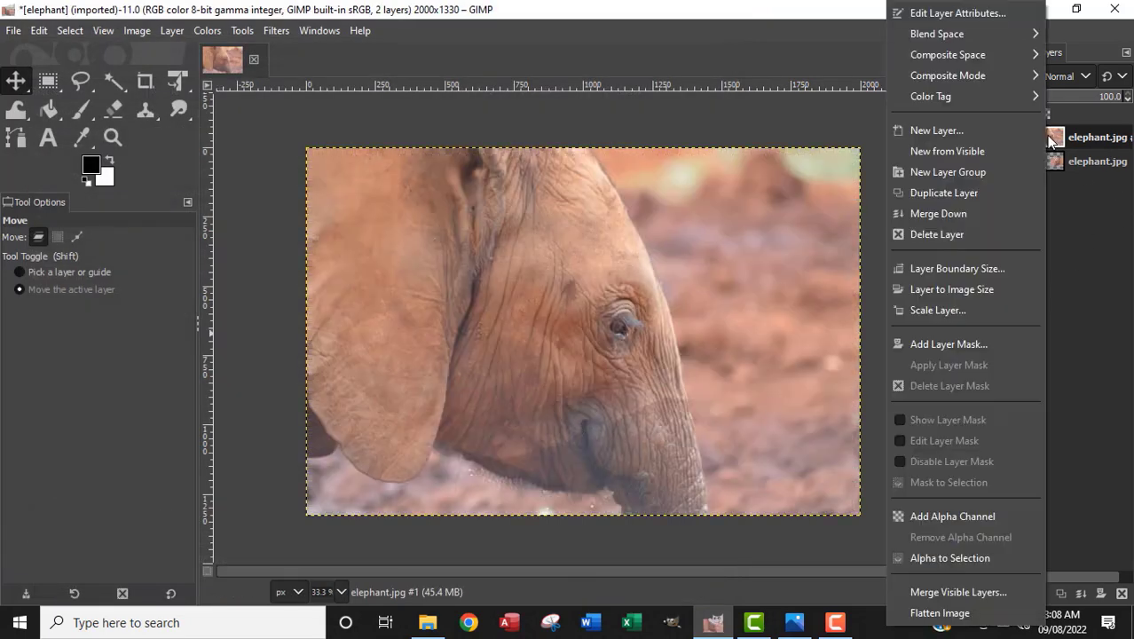
left_click(957, 313)
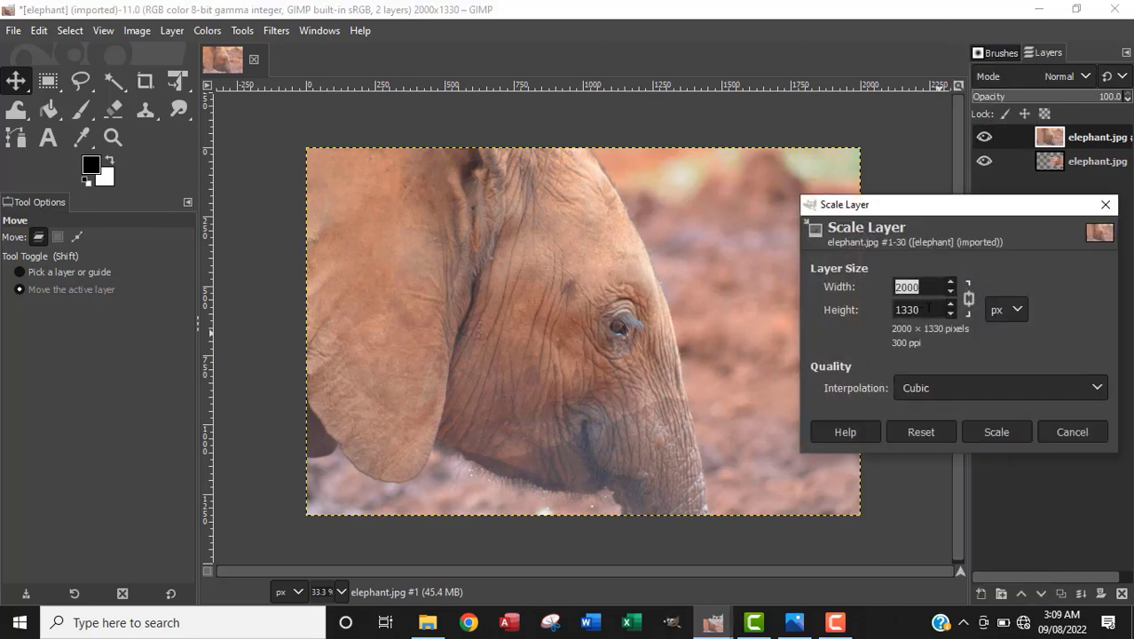
type("1000")
left_click(971, 435)
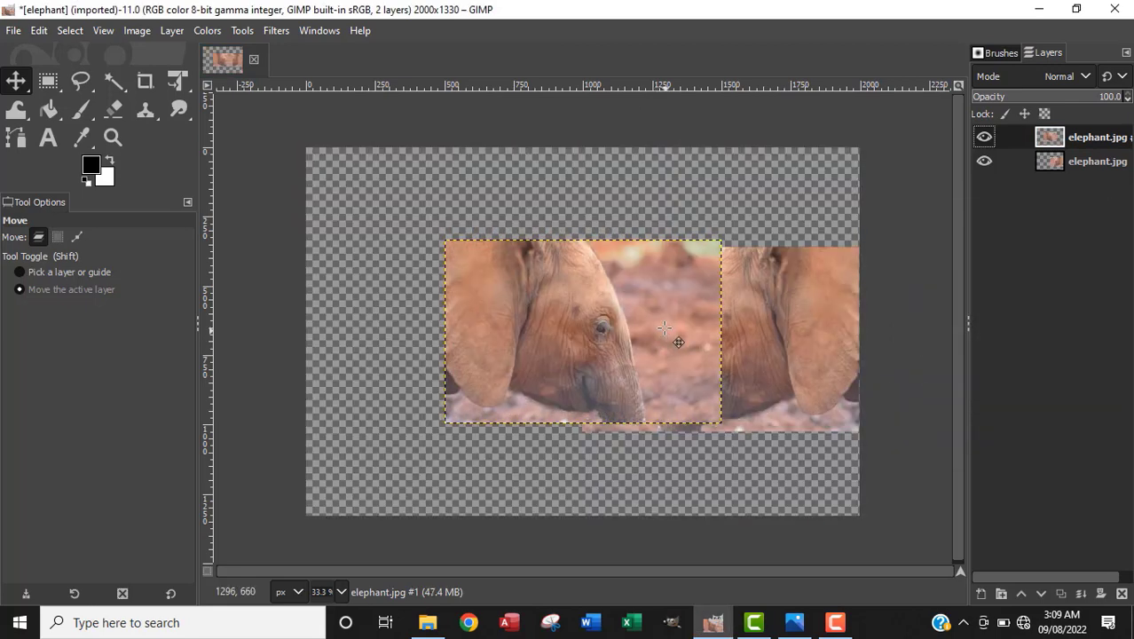
Move the unflipped elephant to the left half, nudging it level with the flipped one
left_click_drag(664, 329, 526, 333)
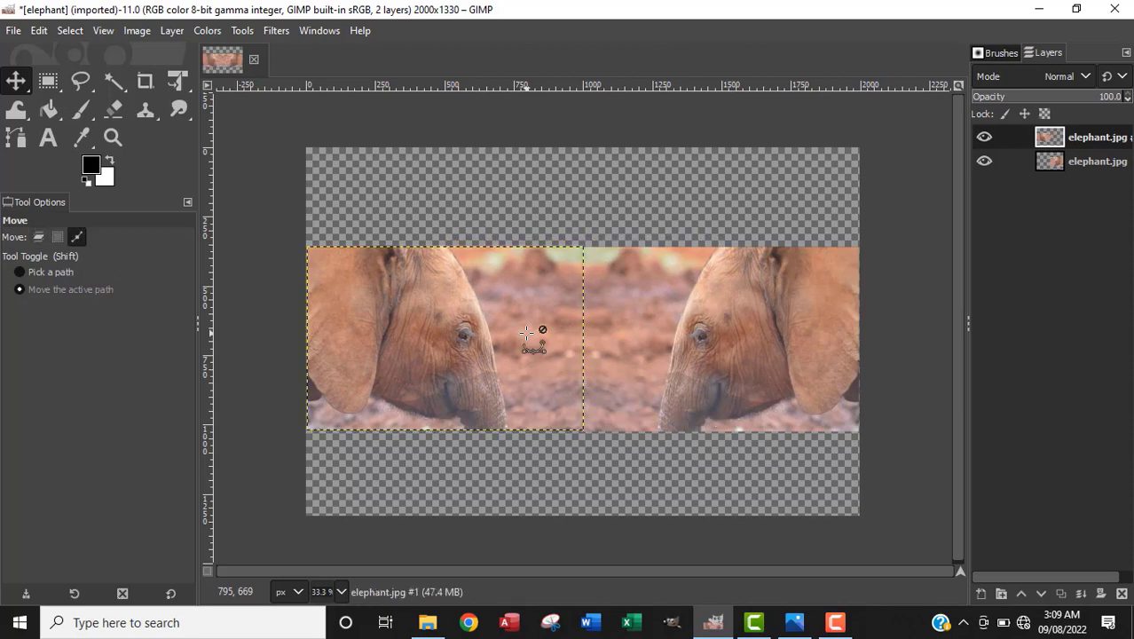
scroll(526, 333, "up", 1)
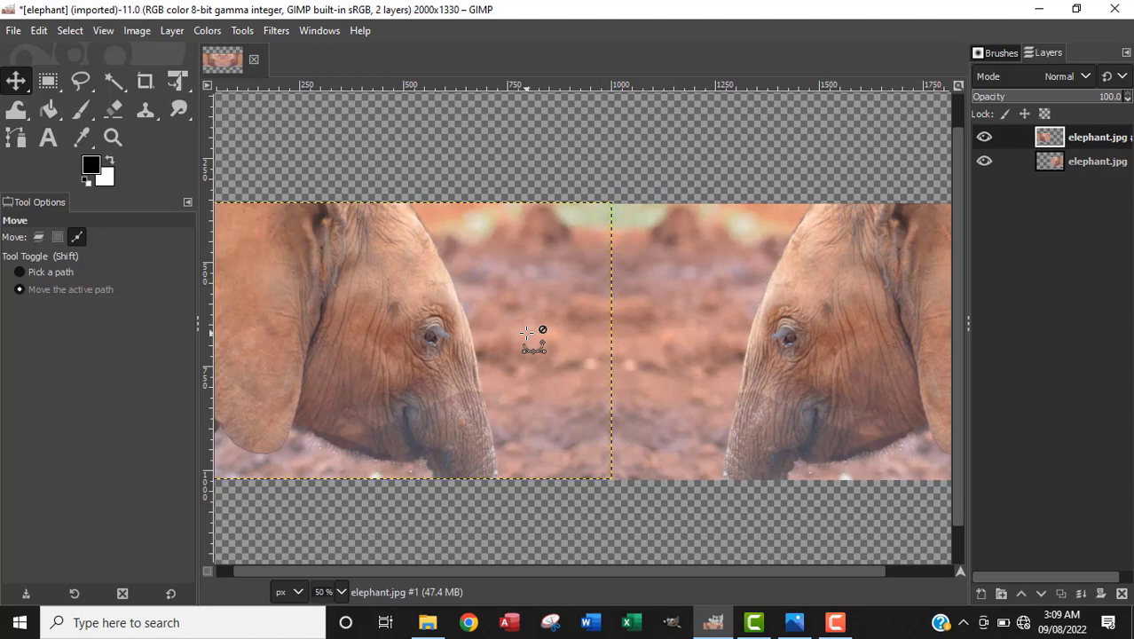
key("alt")
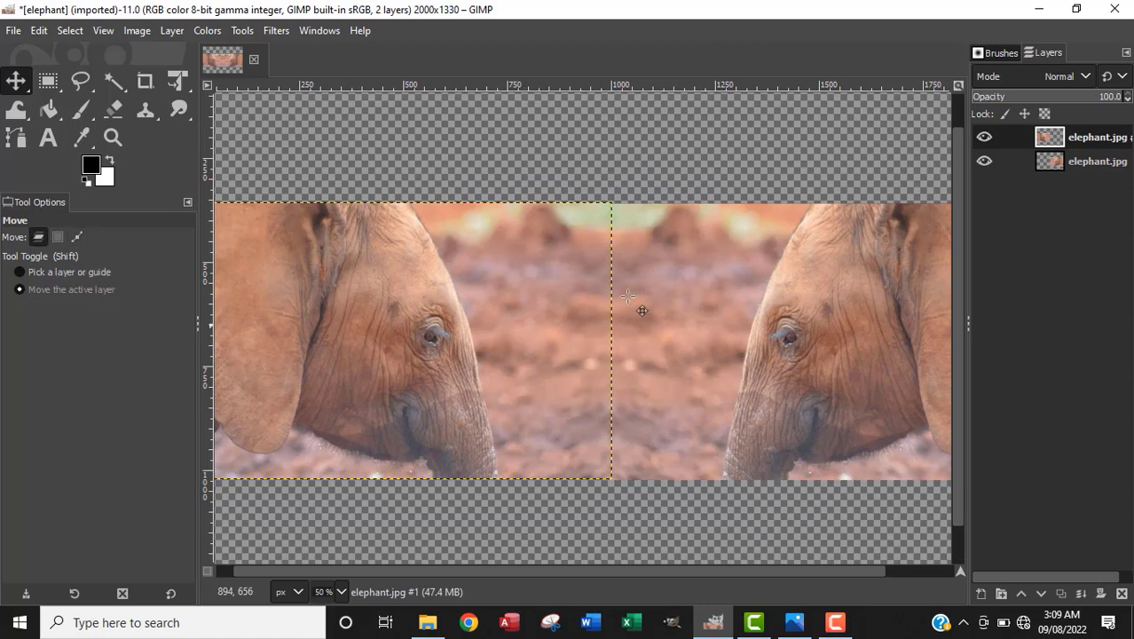
left_click(657, 200)
left_click(730, 373)
left_click_drag(729, 373, 732, 373)
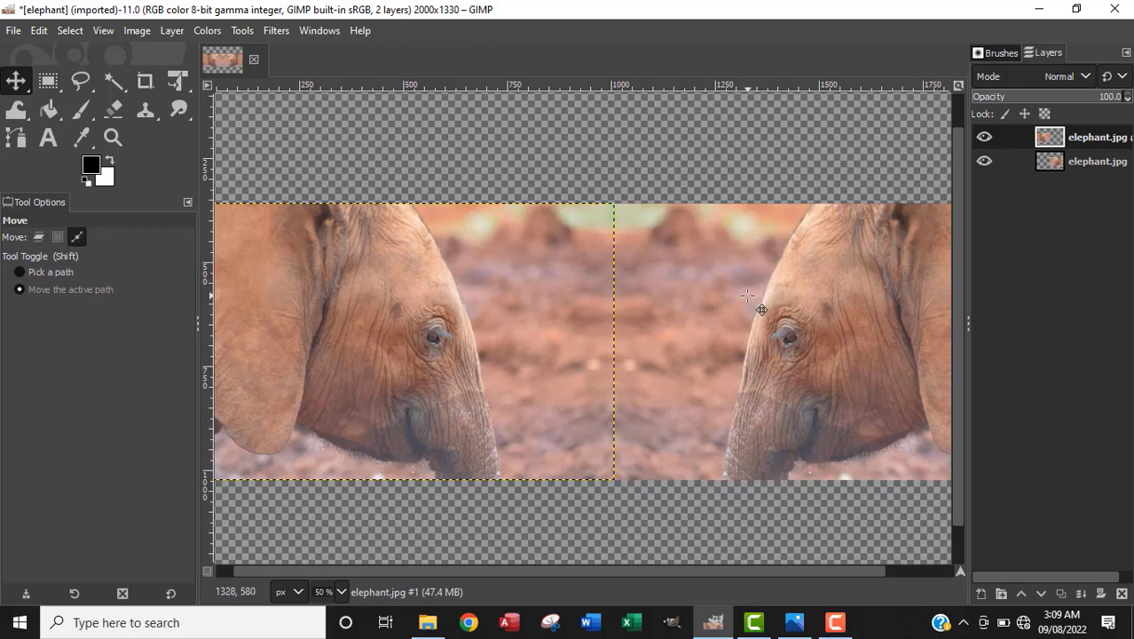
scroll(747, 296, "down", 1, "ctrl")
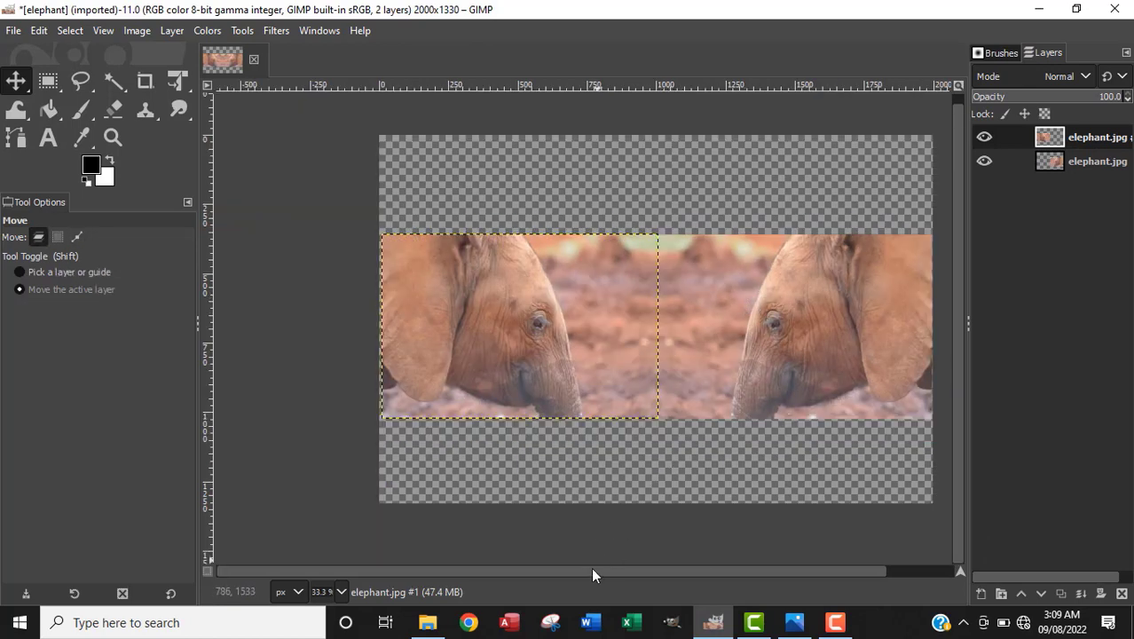
left_click_drag(588, 572, 616, 572)
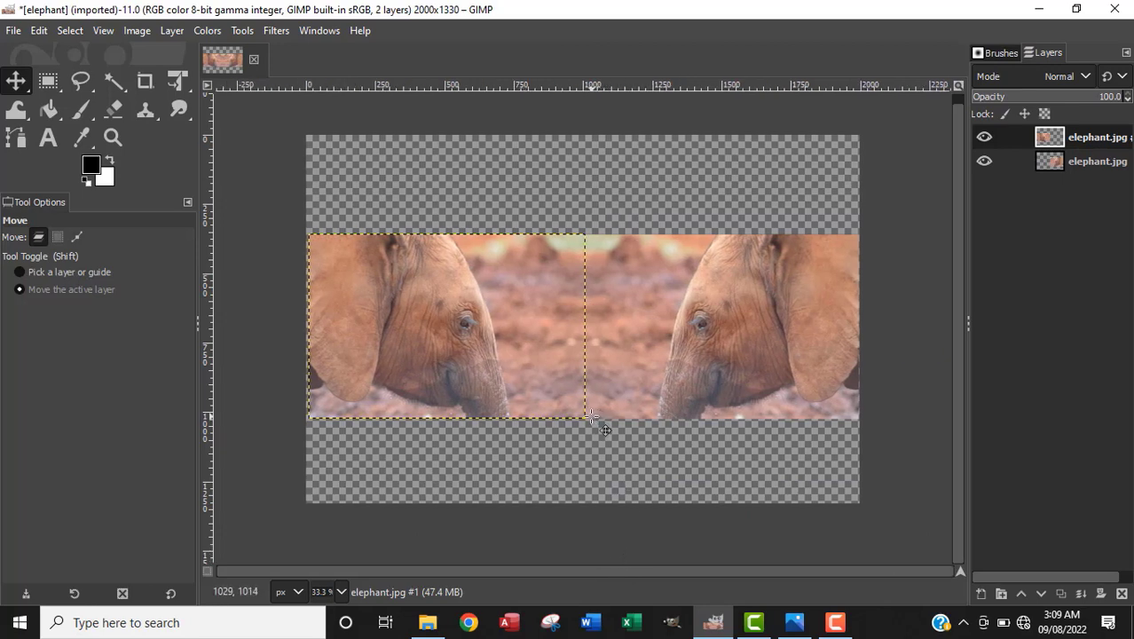
left_click(14, 31)
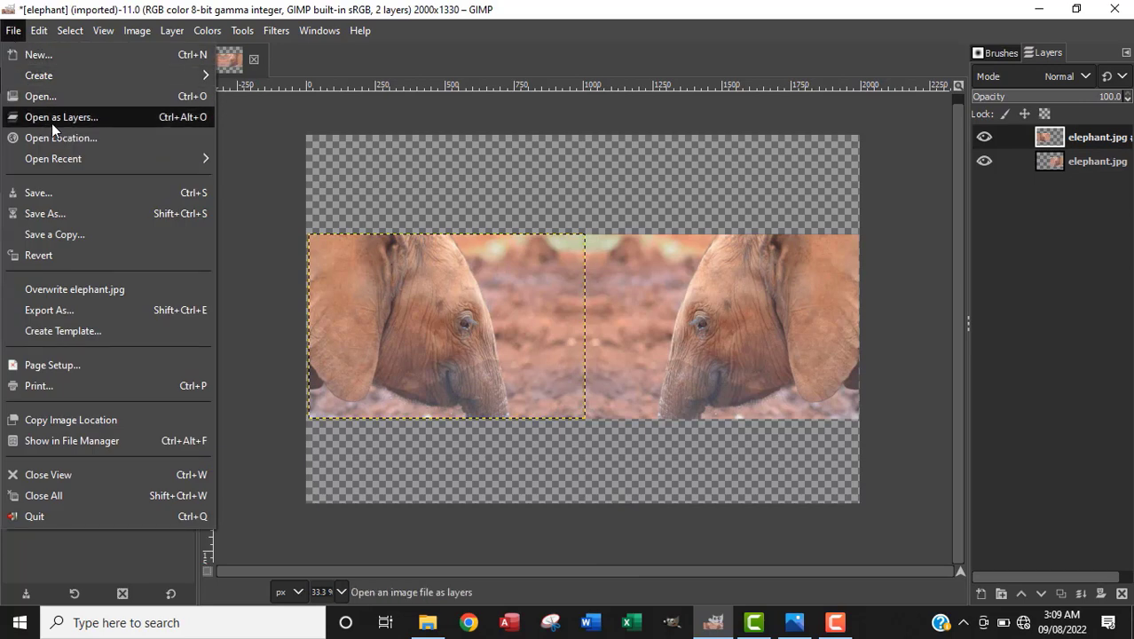
Open text3.png as a layer, centring the red Tawara Elephant Orphanage text over the elephants
left_click(20, 119)
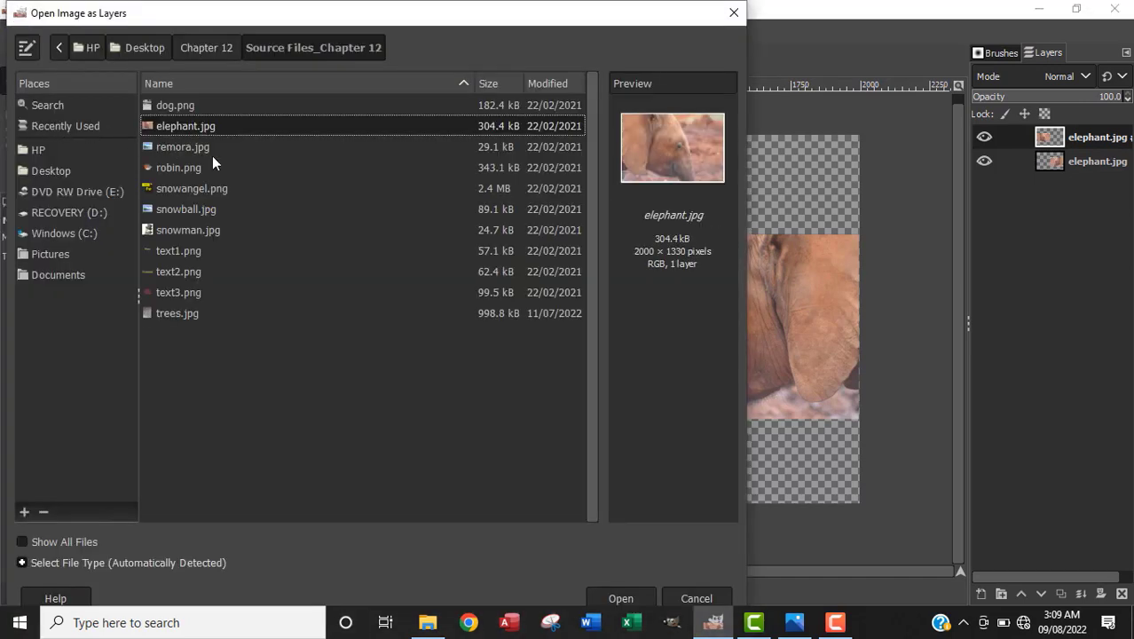
left_click(181, 300)
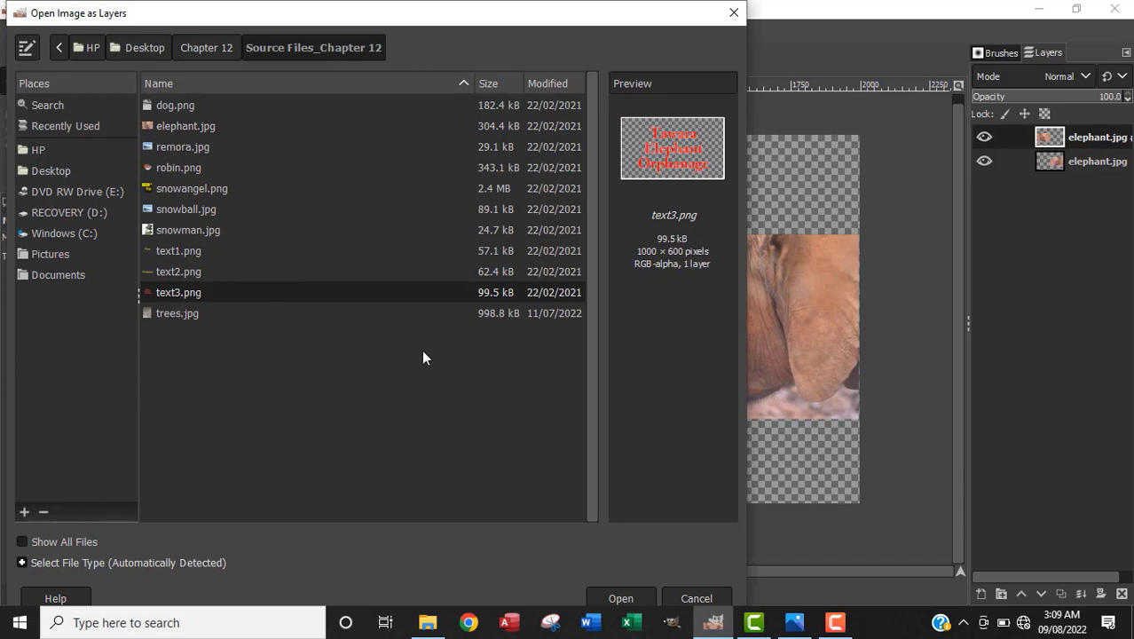
left_click(632, 598)
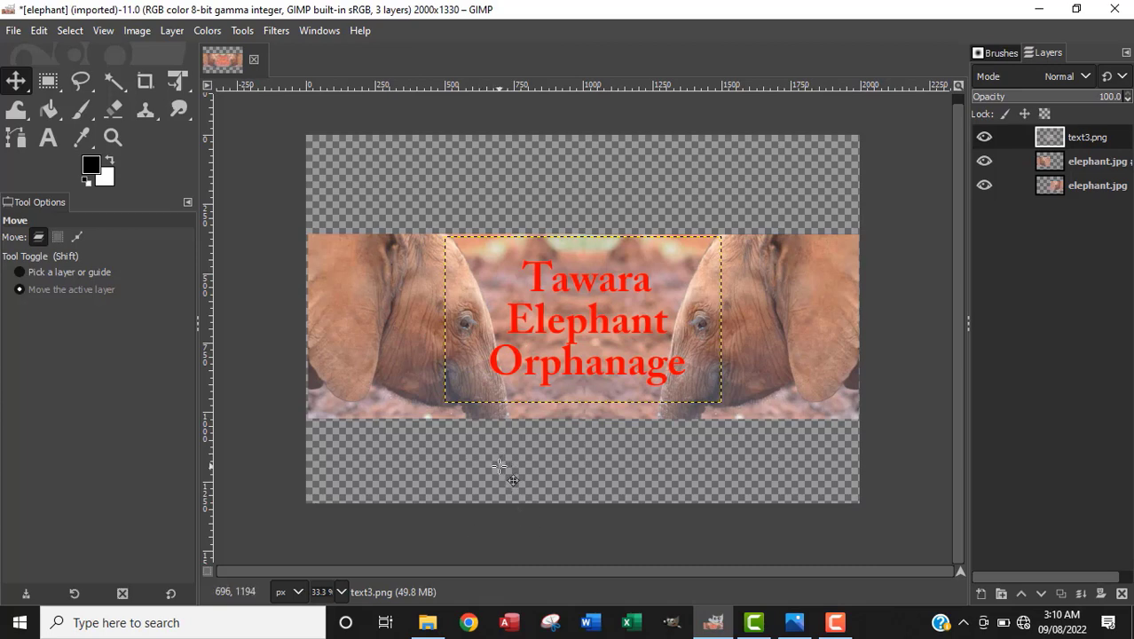
Apply Image > Crop to Content, trimming the canvas to 1987x666
left_click(135, 31)
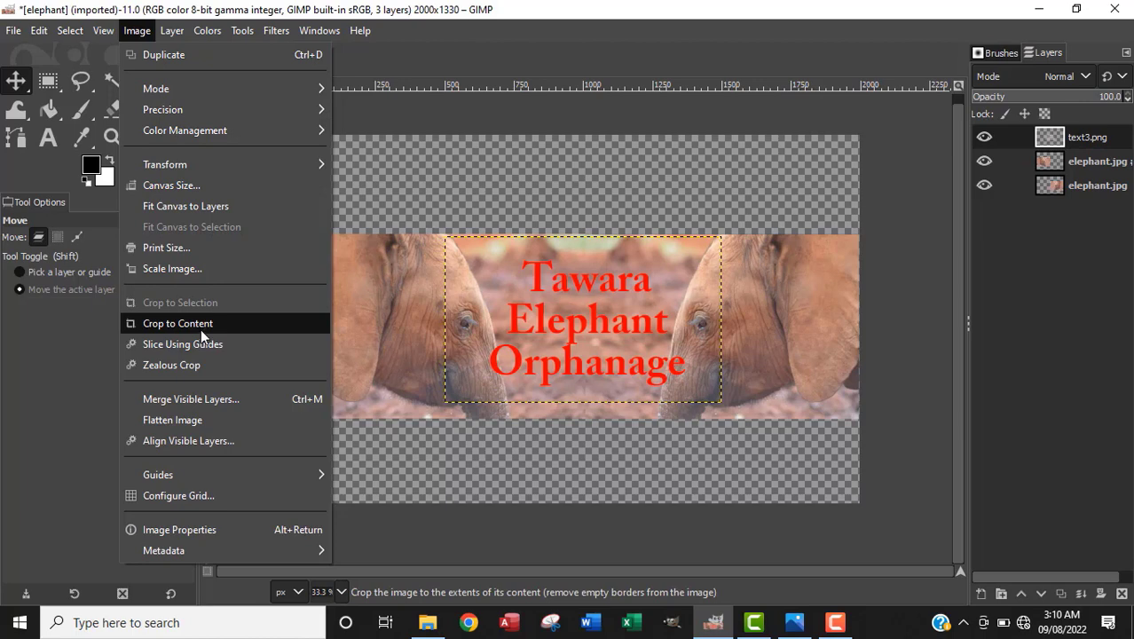
left_click(177, 324)
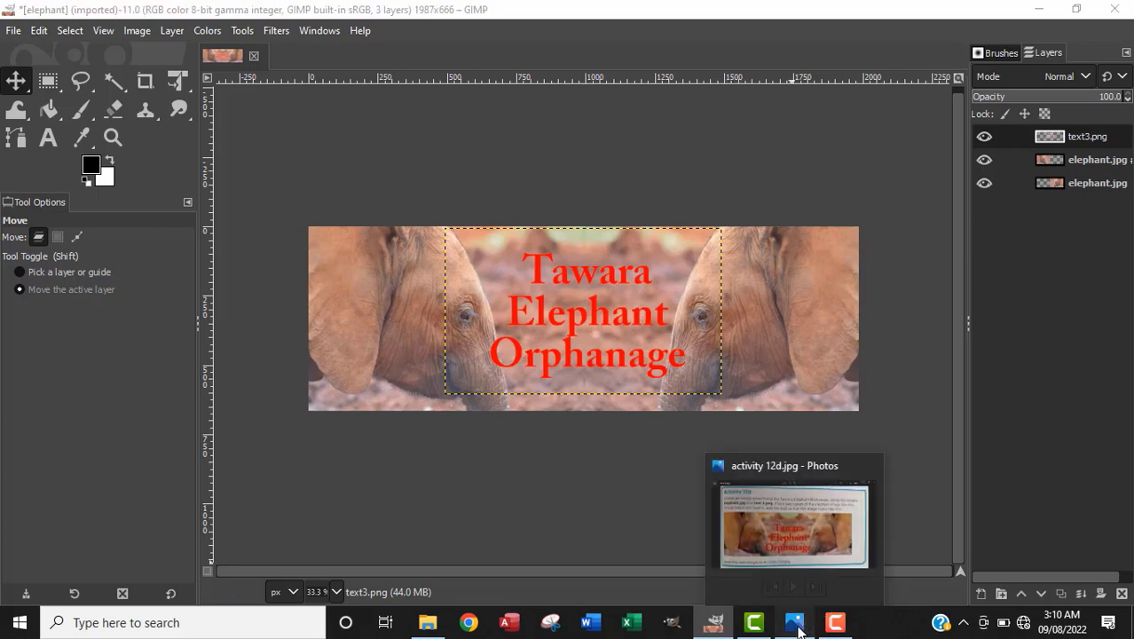
left_click(794, 622)
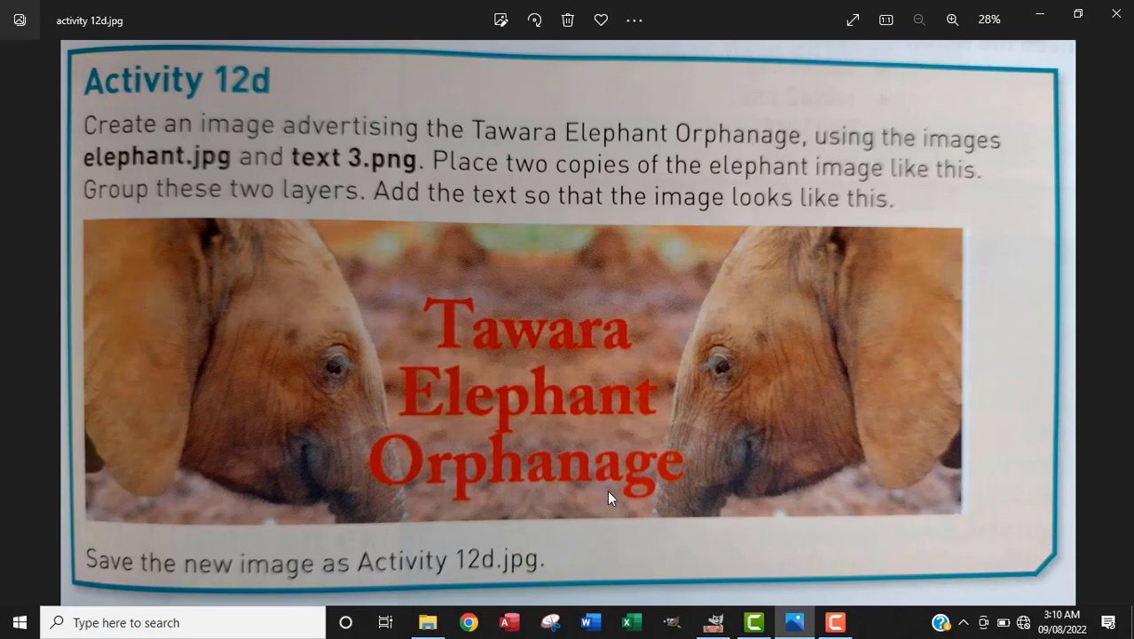
left_click(713, 622)
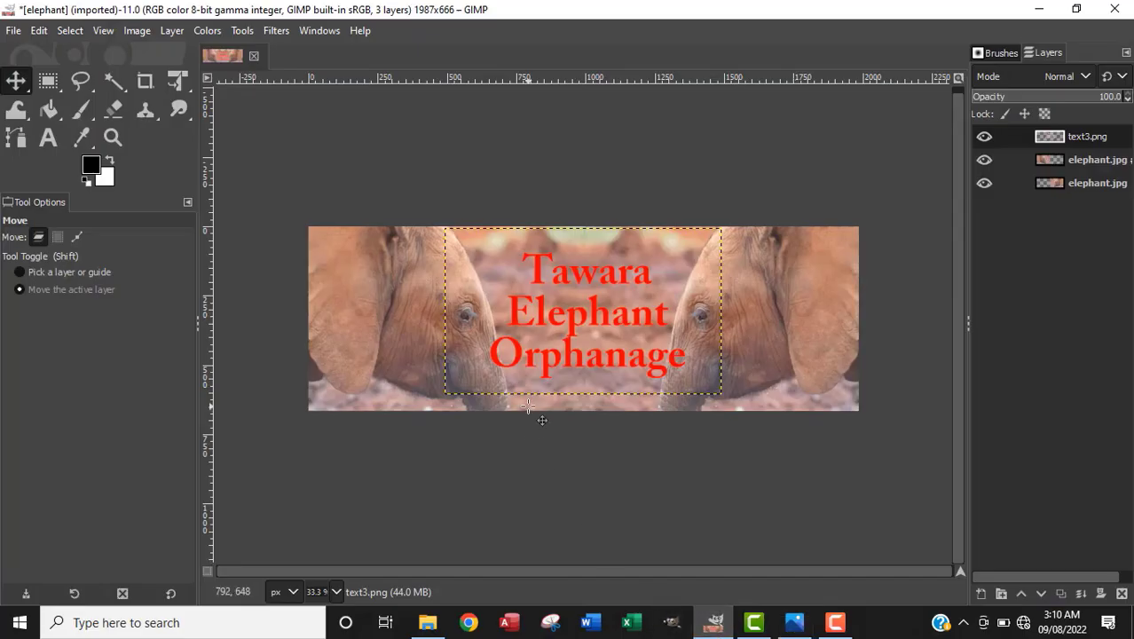
Start Export As into Worked_Chapter 12, naming the file 'activity 12d.'
left_click(13, 31)
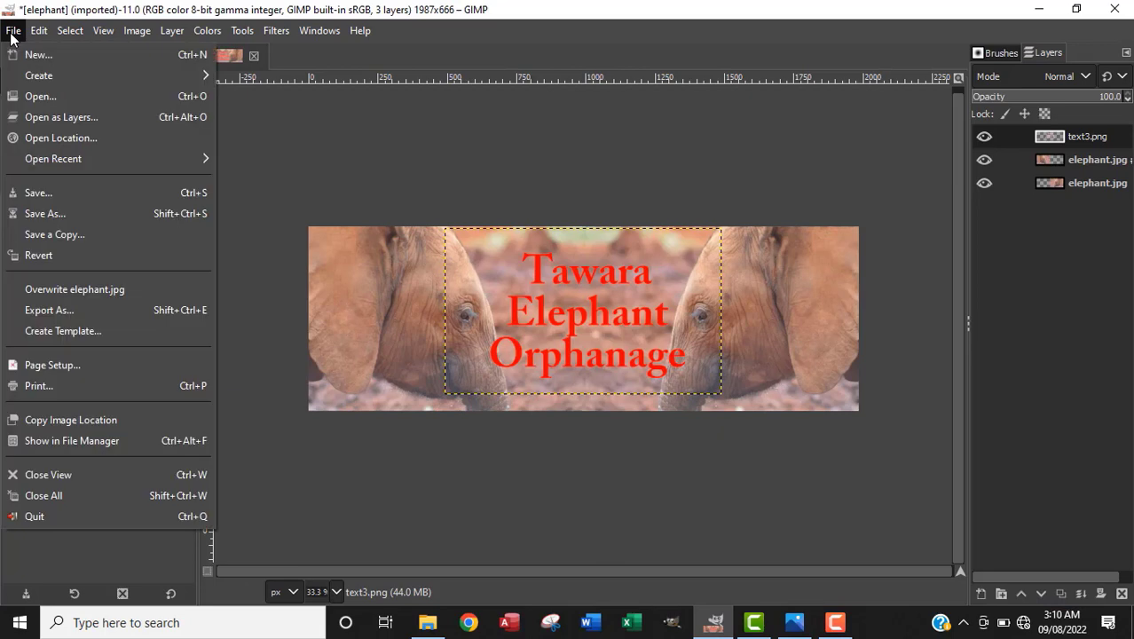
left_click(87, 317)
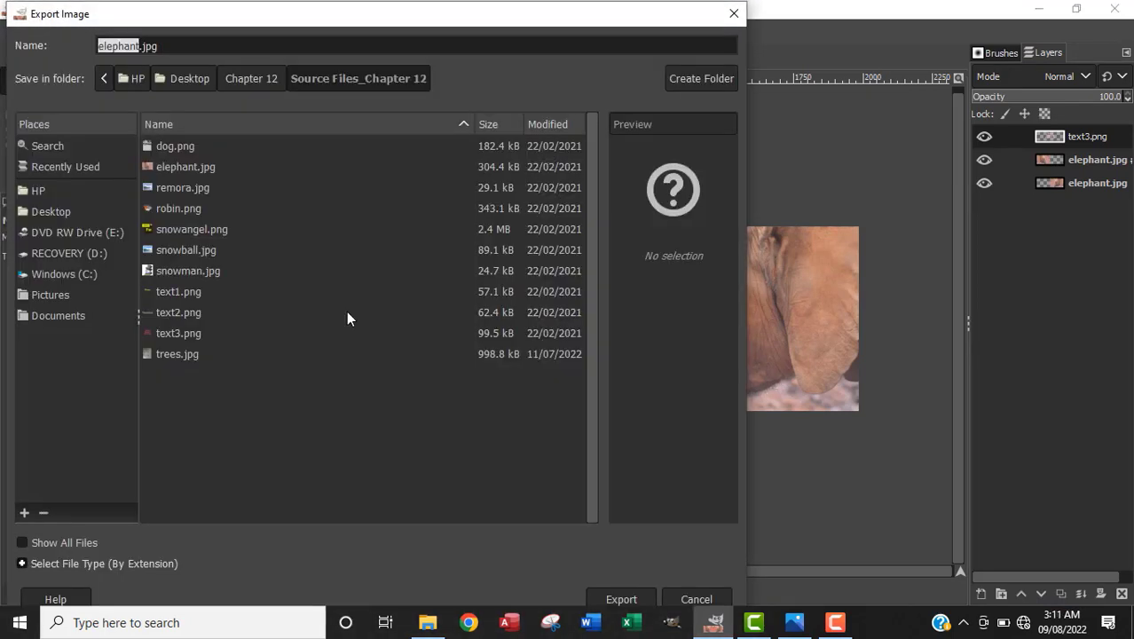
left_click(248, 79)
double_click(220, 168)
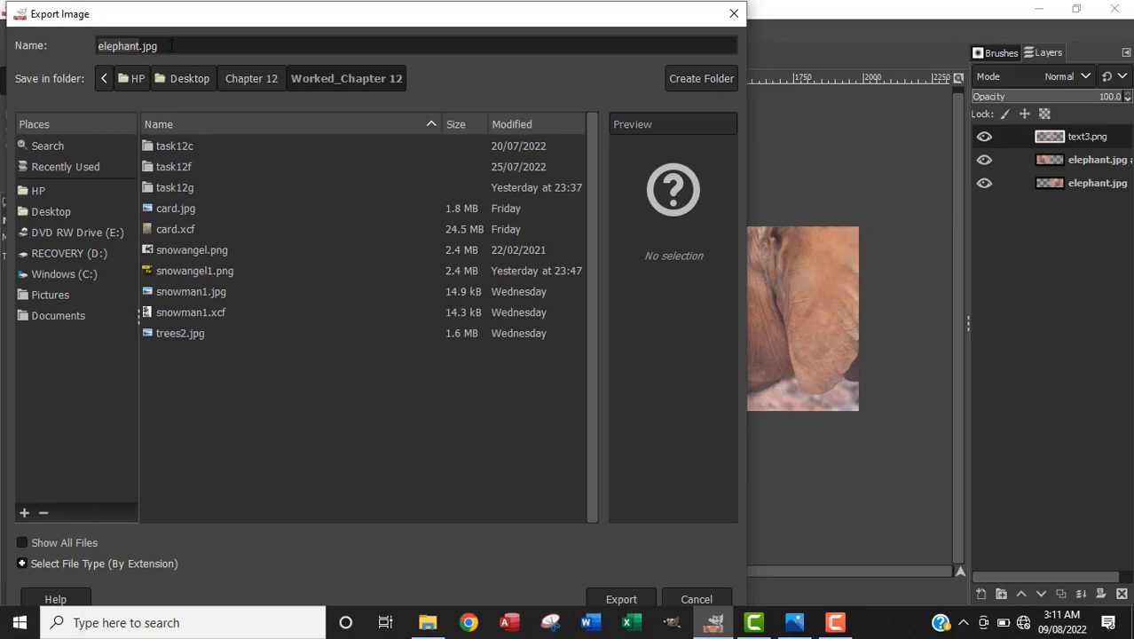
left_click_drag(166, 50, 78, 51)
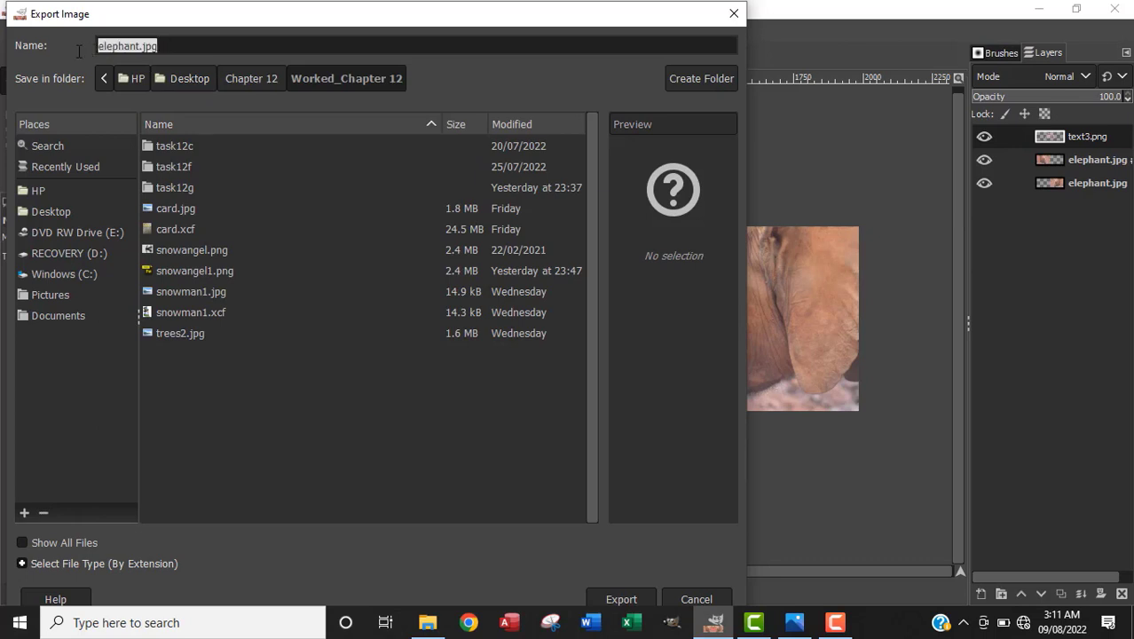
type("activit")
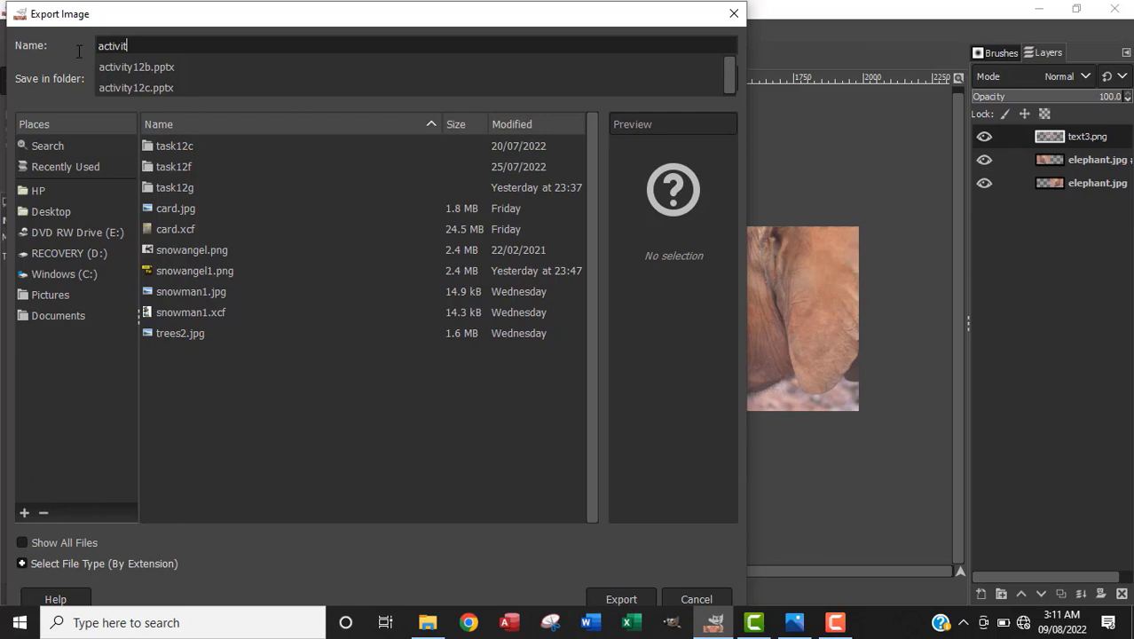
type("y 12")
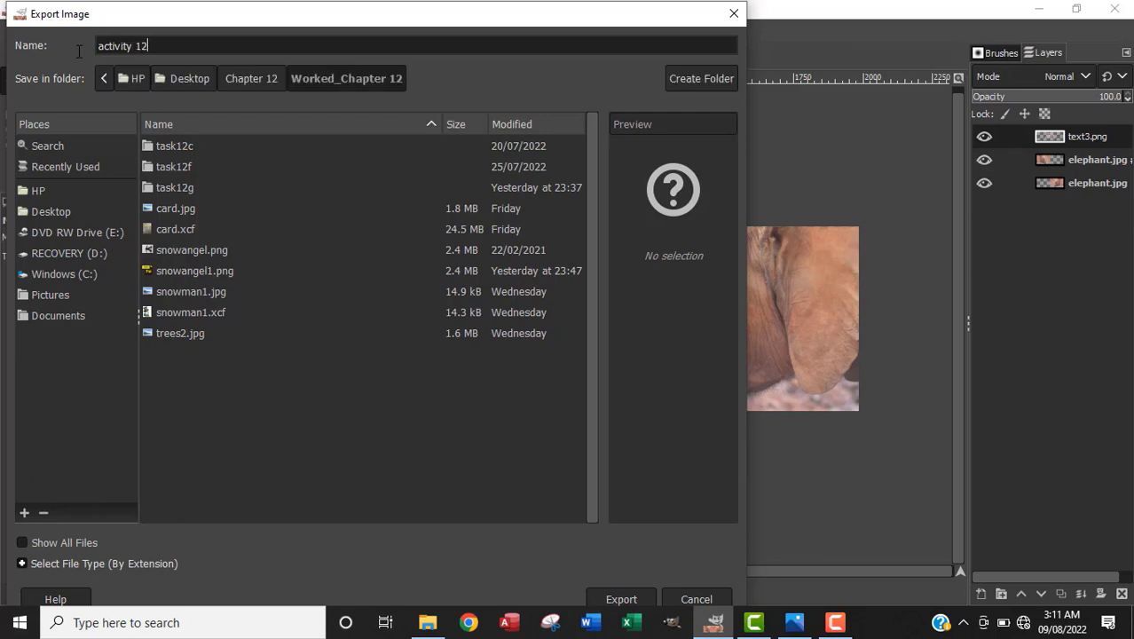
type("d.")
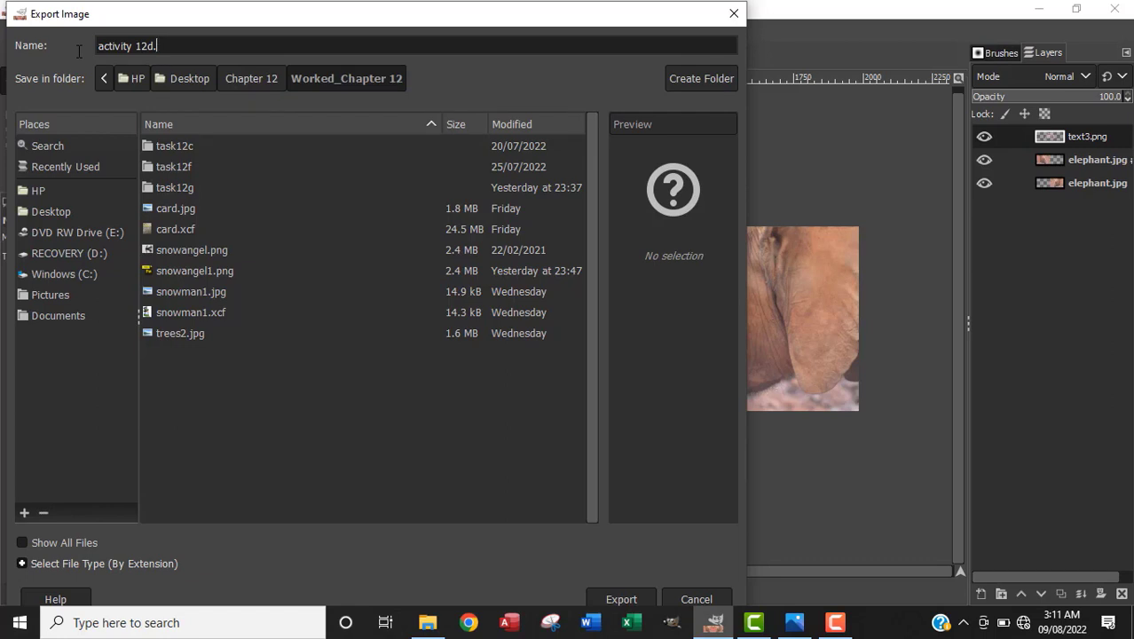
Export as a JPEG image at quality 90, then minimize GIMP and the task page
left_click(170, 565)
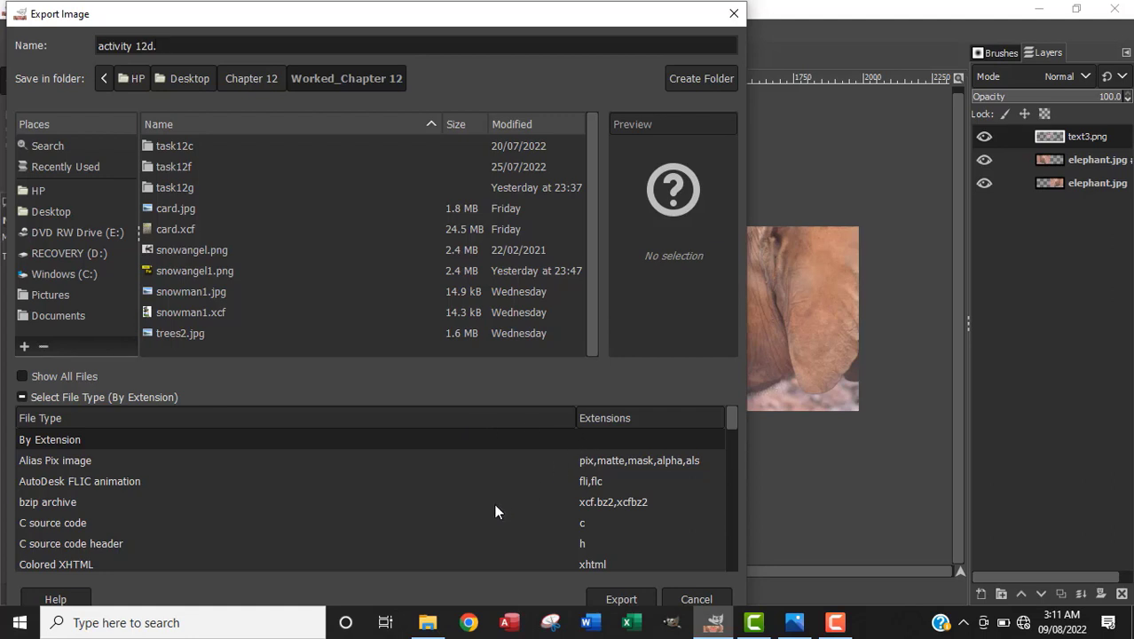
scroll(495, 512, "down", 3)
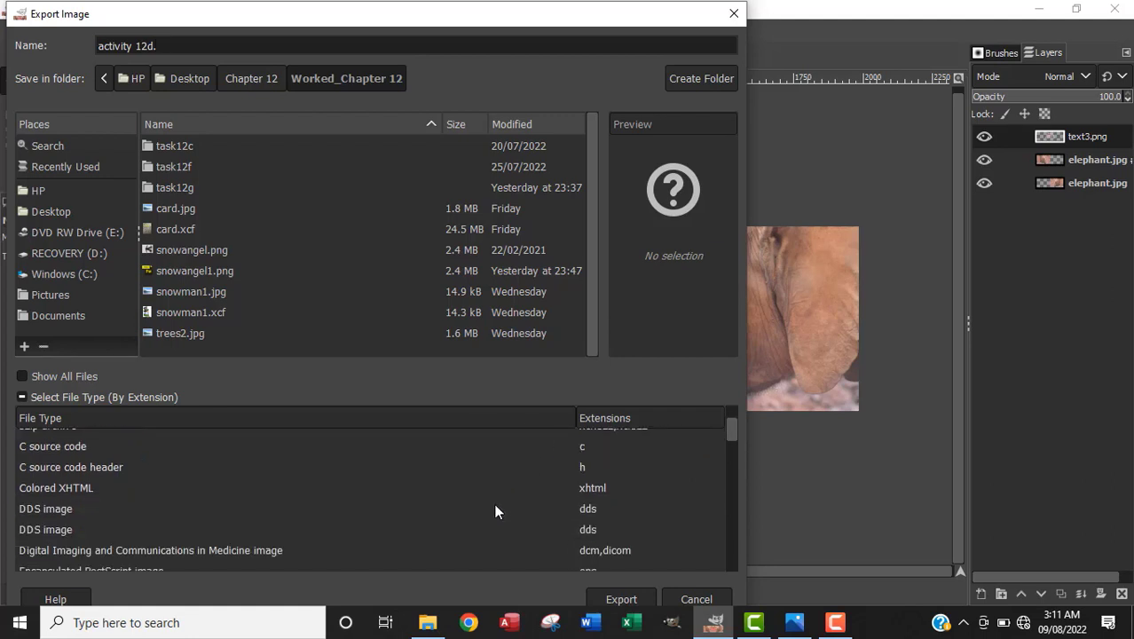
scroll(495, 512, "down", 5)
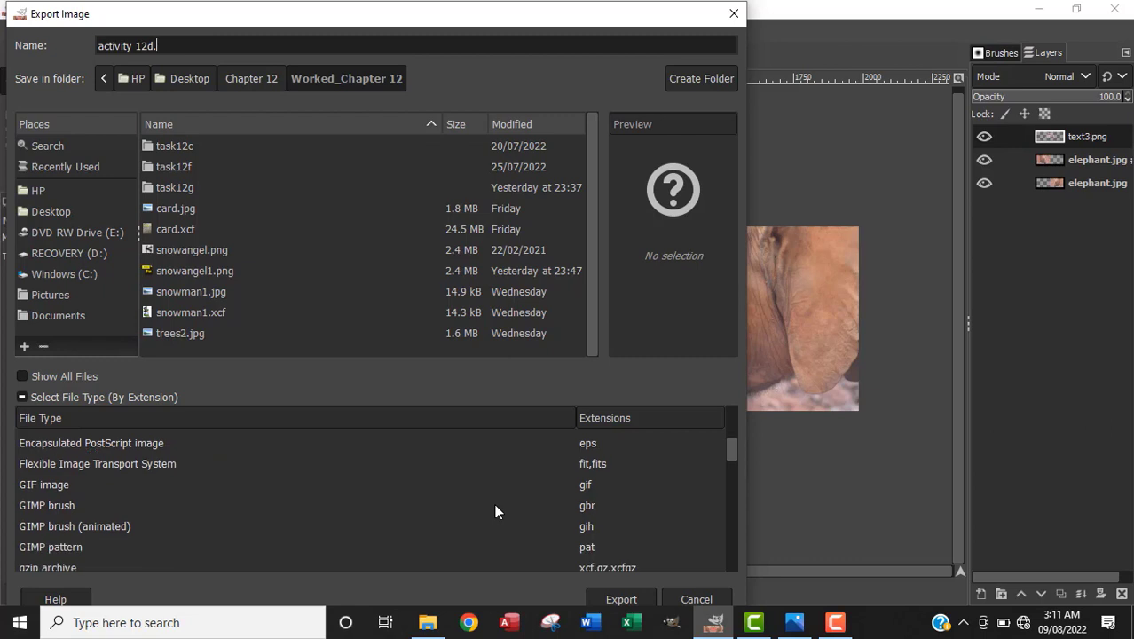
scroll(495, 512, "down", 6)
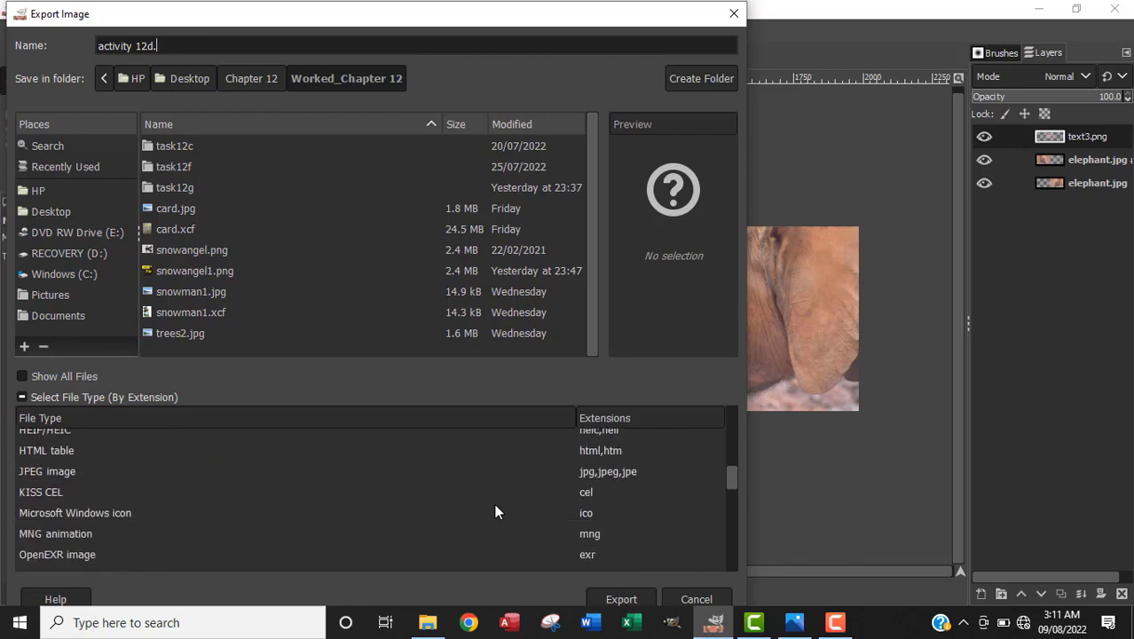
left_click(621, 475)
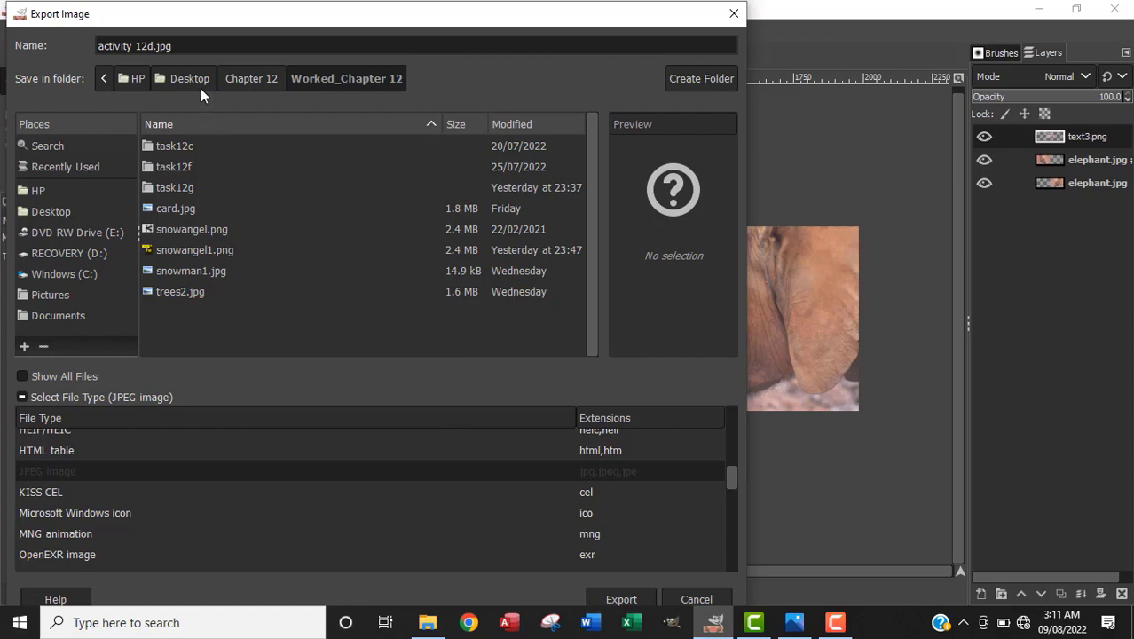
left_click(623, 603)
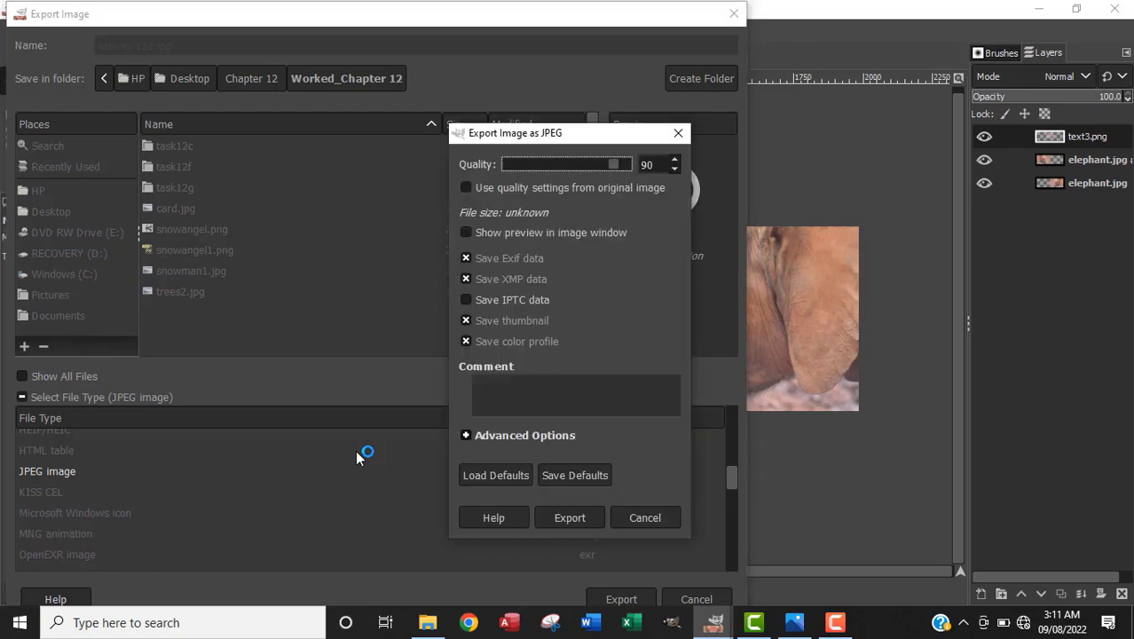
left_click(575, 520)
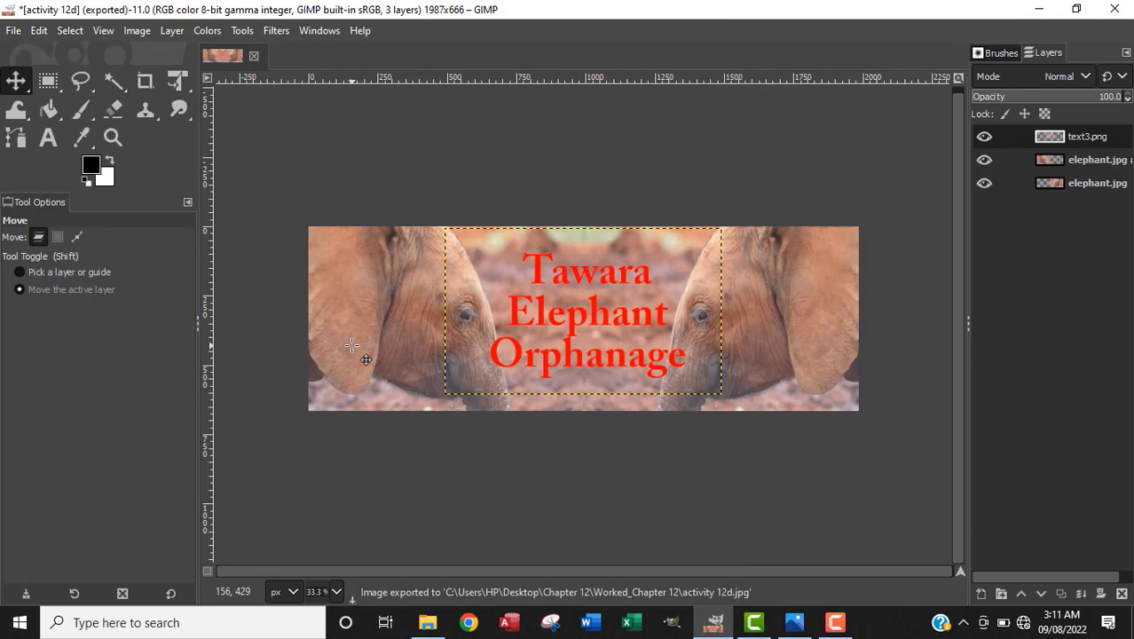
left_click(1036, 16)
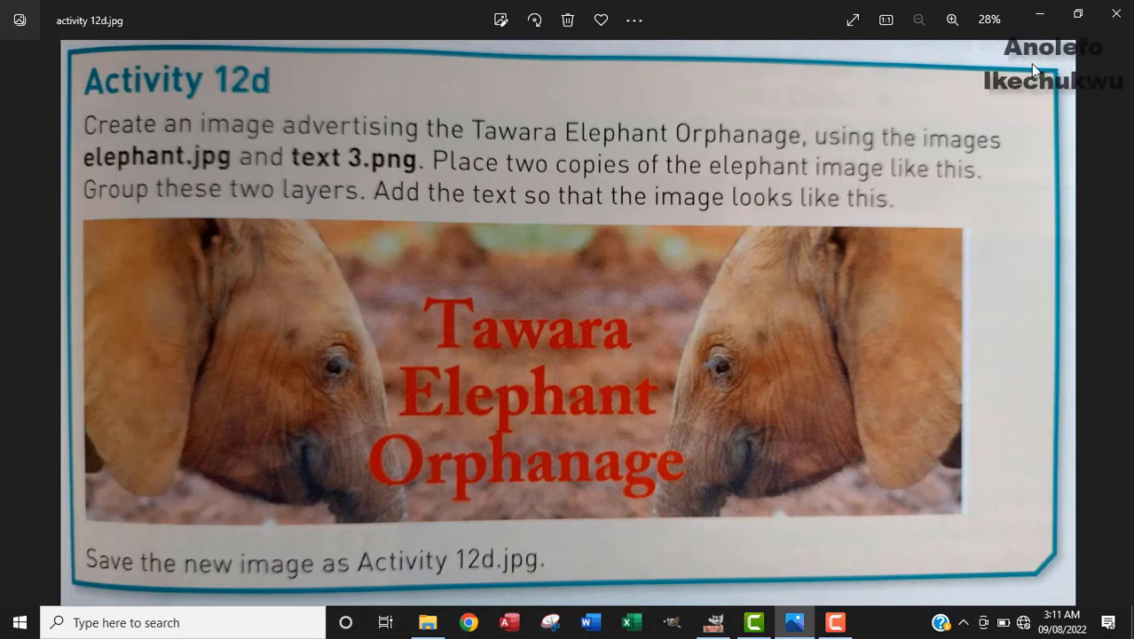
left_click(1029, 14)
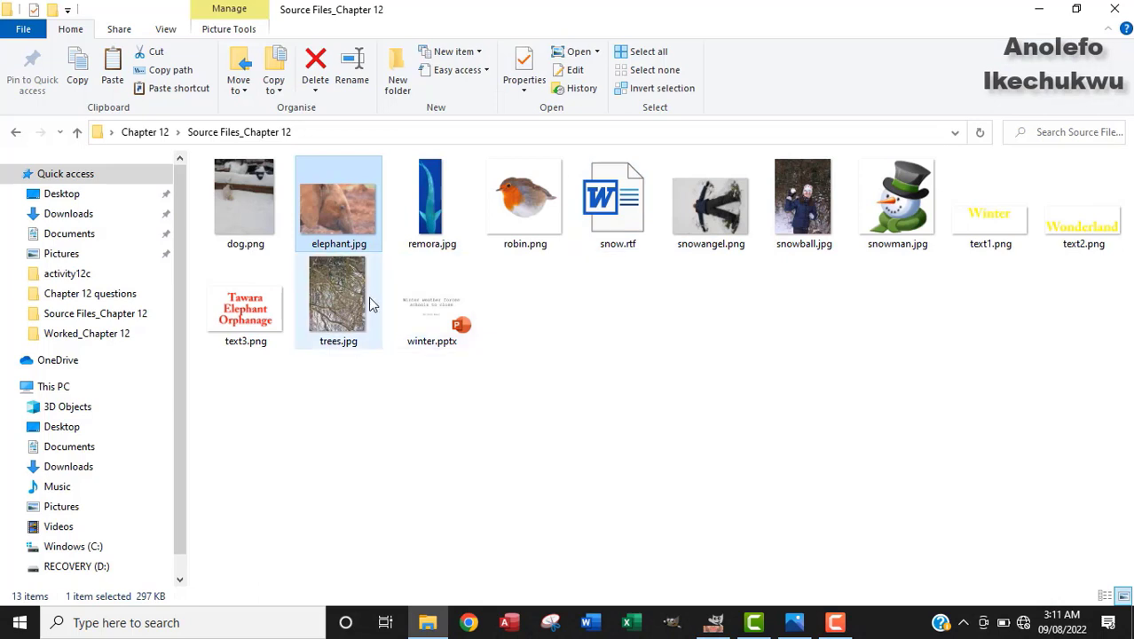
Go back to Chapter 12, enter Worked_Chapter 12 and open the exported activity 12d.jpg
left_click(16, 133)
double_click(277, 206)
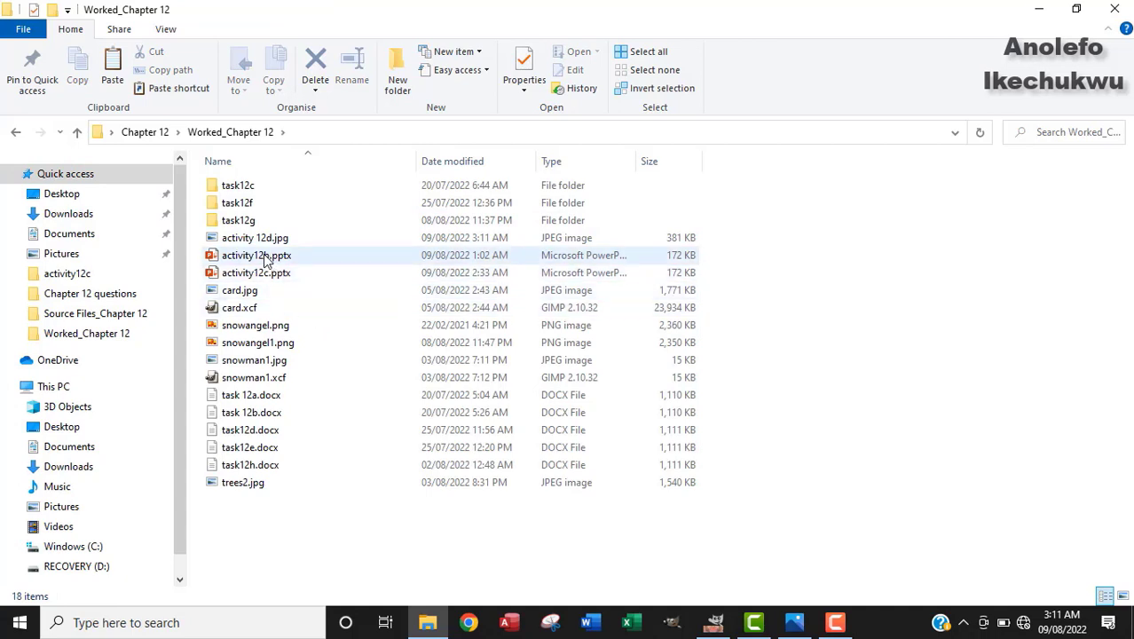
left_click(260, 238)
double_click(262, 240)
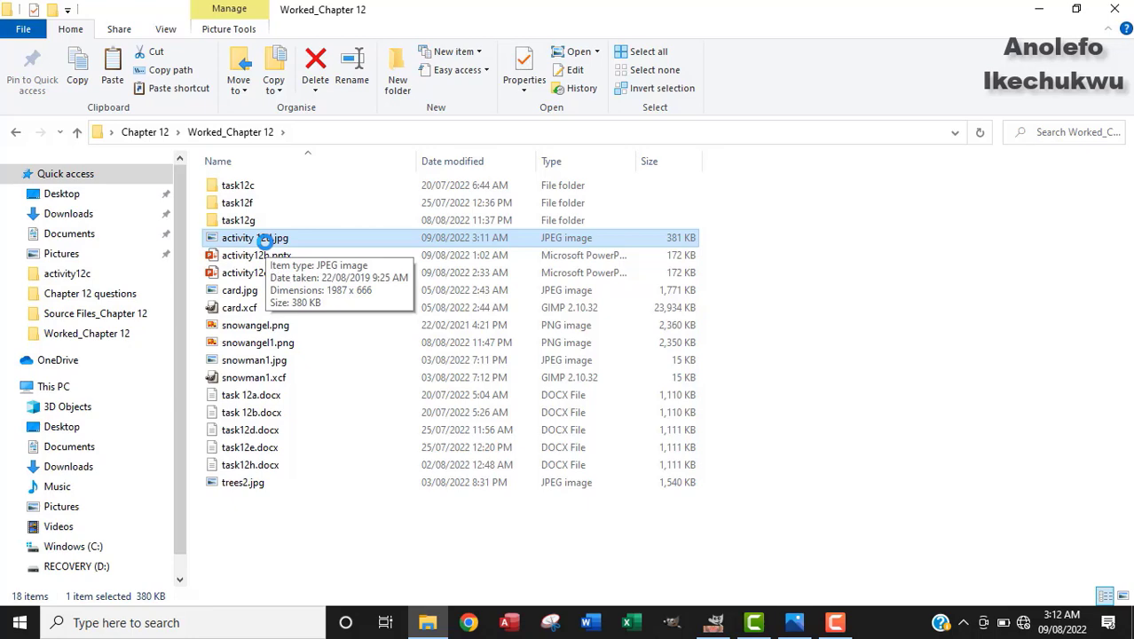
View activity 12d.jpg in Photo Viewer, check it against the Activity 12d task page, then close that page
double_click(315, 238)
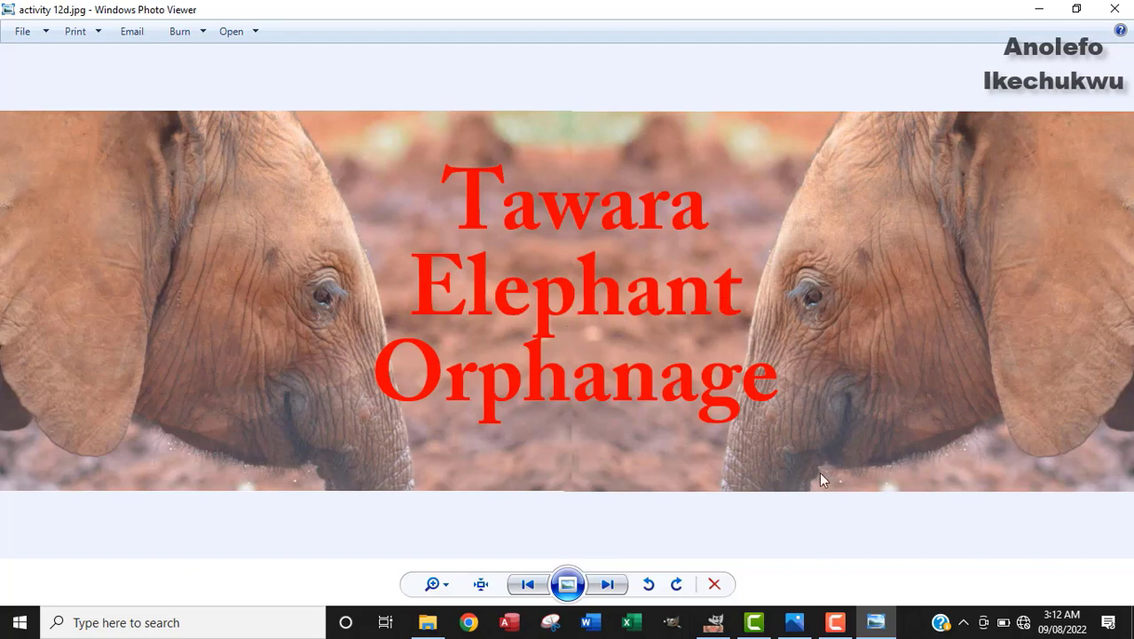
left_click(797, 621)
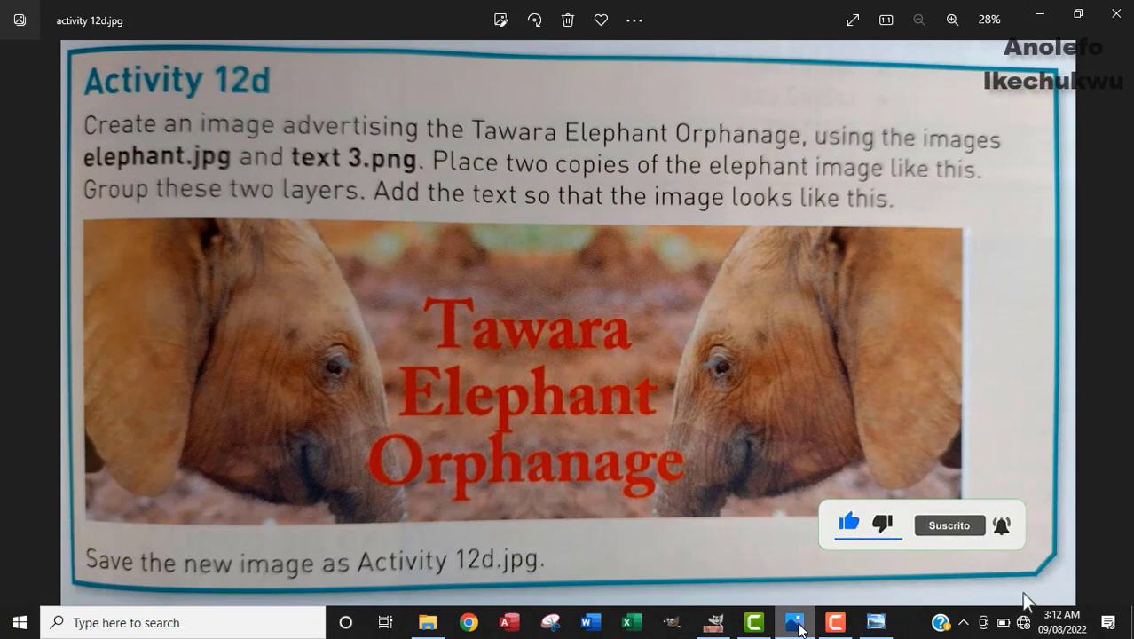
left_click(1115, 13)
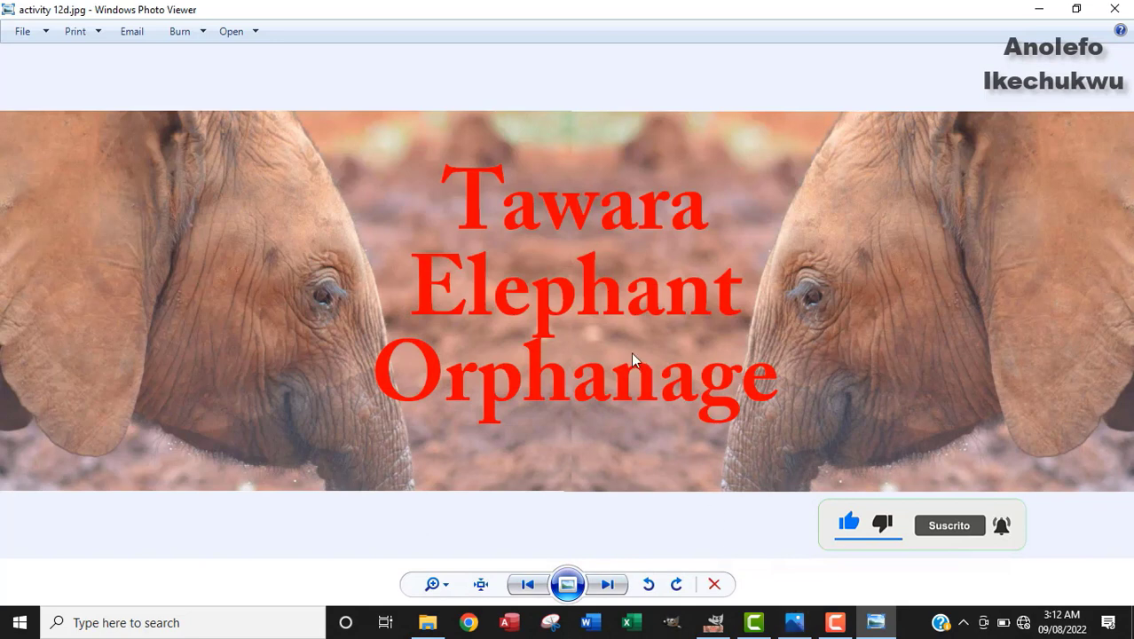